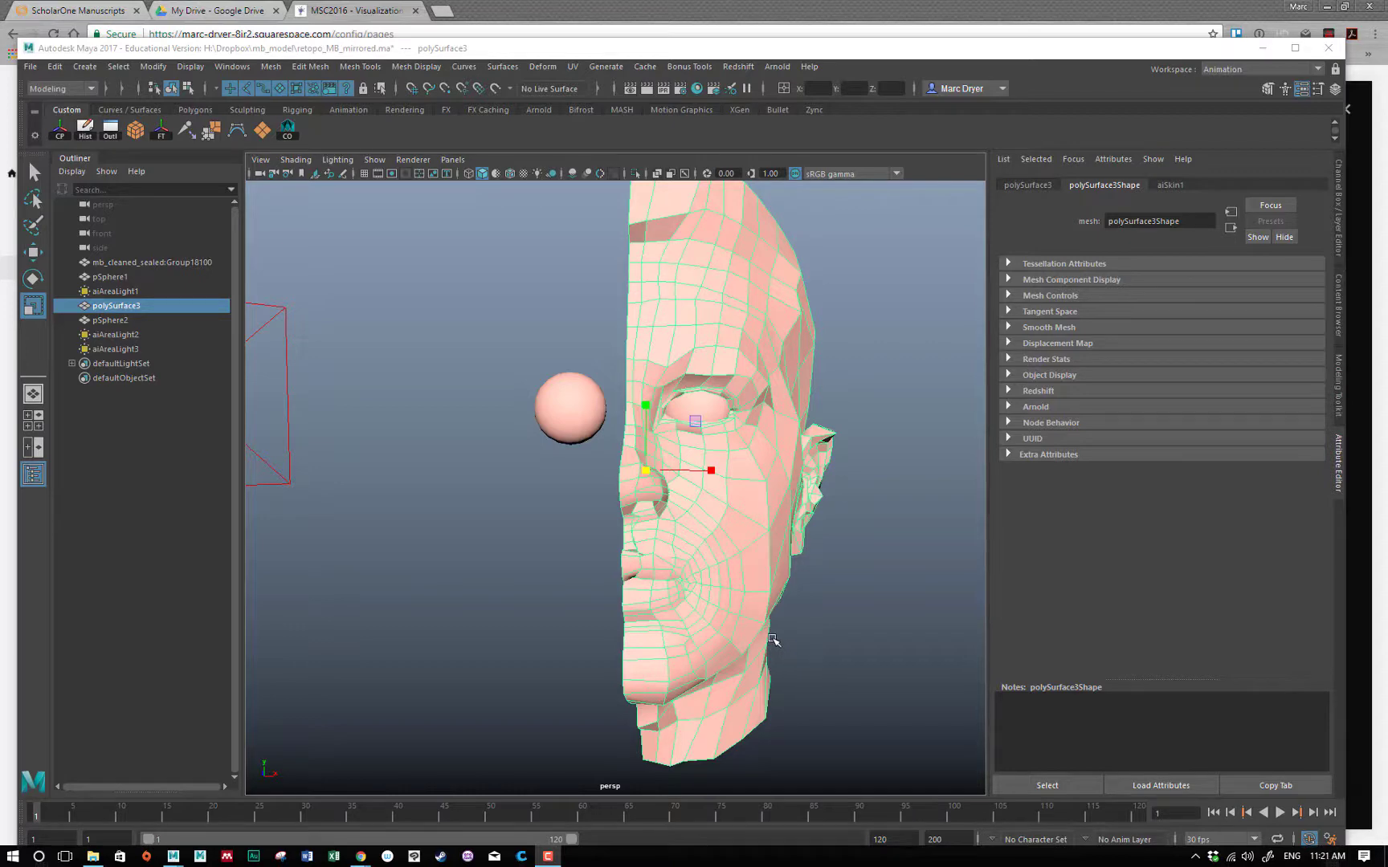
Try a plain duplicate of the half-head mesh, move the copy sideways along X, and delete it
{"action": "mouse_move", "coordinate": [772, 640]}
{"action": "left_mouse_down", "text": "alt"}
{"action": "mouse_move", "coordinate": [639, 654]}
{"action": "mouse_move", "coordinate": [752, 632]}
{"action": "left_mouse_up", "text": "alt"}
{"action": "right_click_drag", "start_coordinate": [753, 632], "coordinate": [603, 618], "text": "alt"}
{"action": "left_click_drag", "start_coordinate": [602, 618], "coordinate": [635, 616], "text": "alt"}
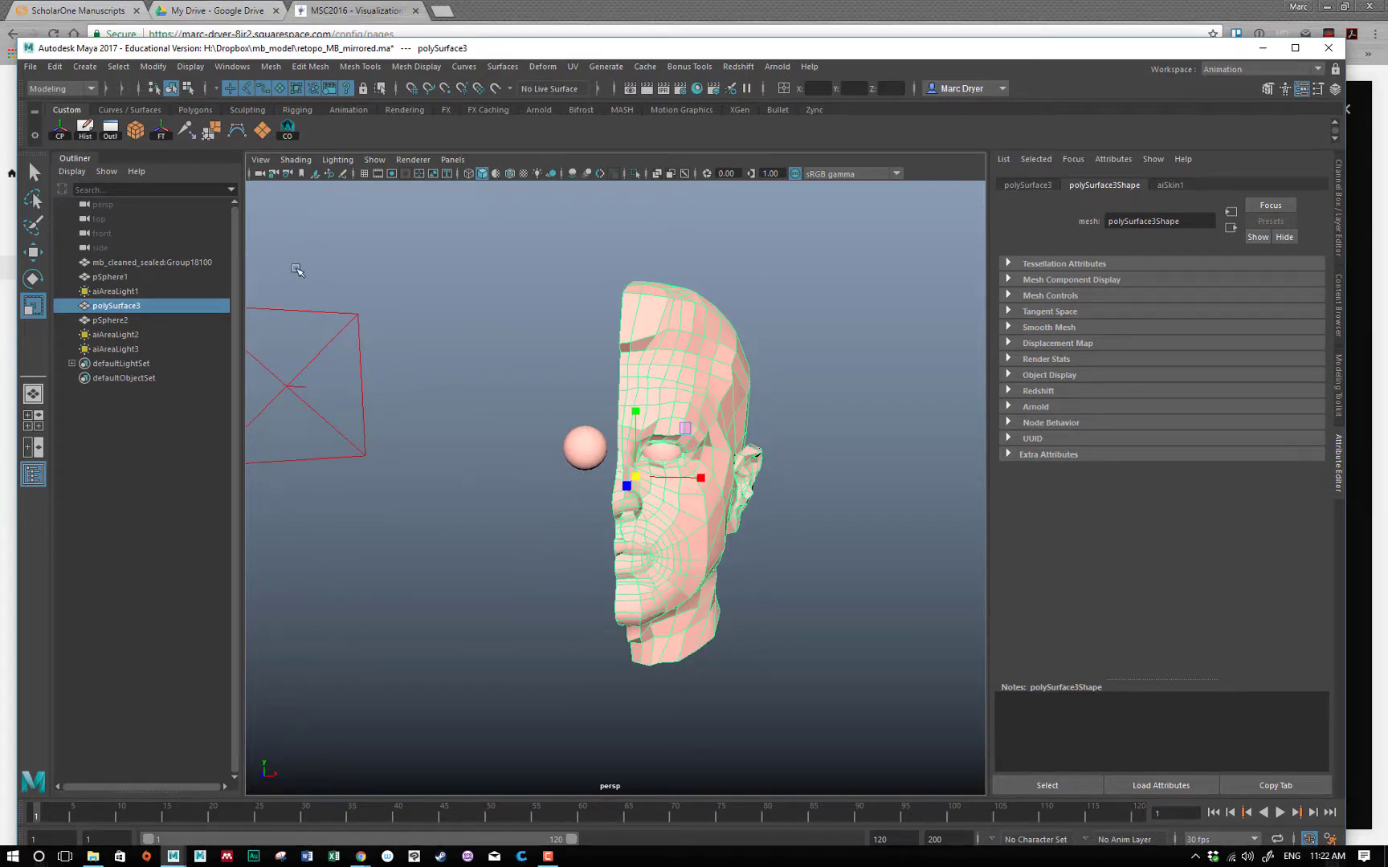
{"action": "left_click", "coordinate": [55, 66]}
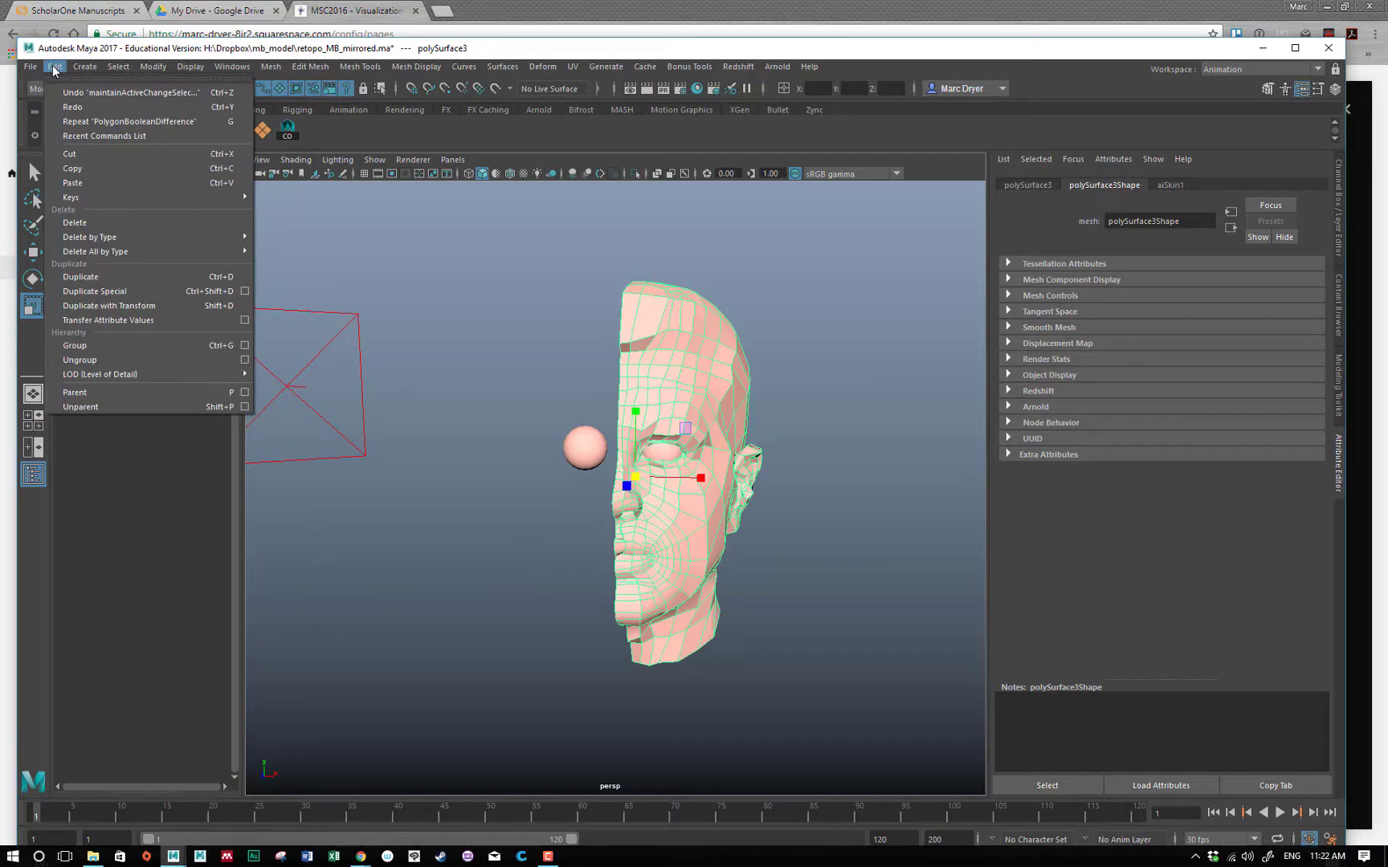
{"action": "left_click", "coordinate": [147, 278]}
{"action": "key", "text": "w"}
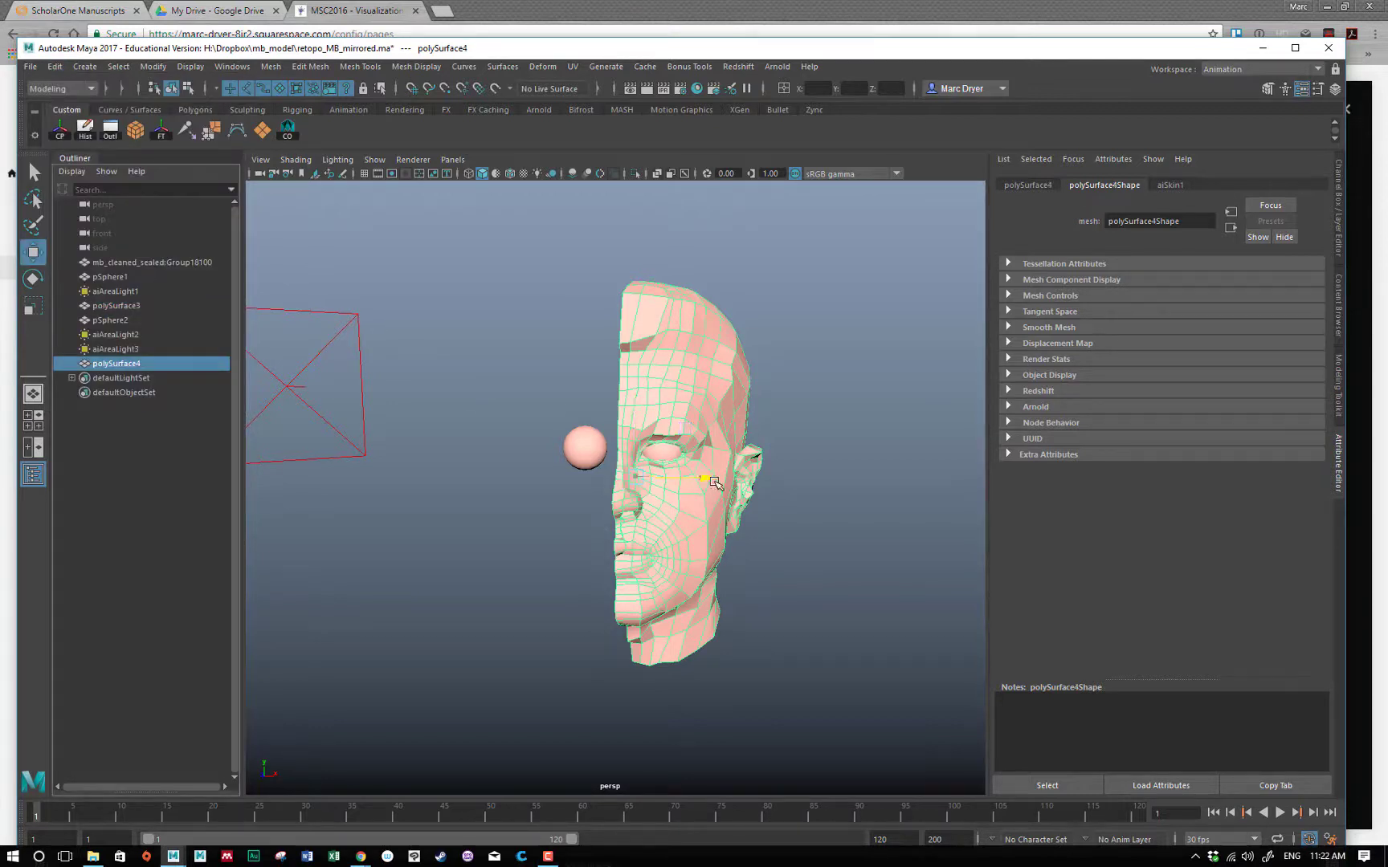
{"action": "left_click_drag", "start_coordinate": [714, 482], "coordinate": [858, 483]}
{"action": "key", "text": "Delete"}
Open the Duplicate Special options for the half-head mesh and reset them to their defaults
{"action": "left_click", "coordinate": [703, 476]}
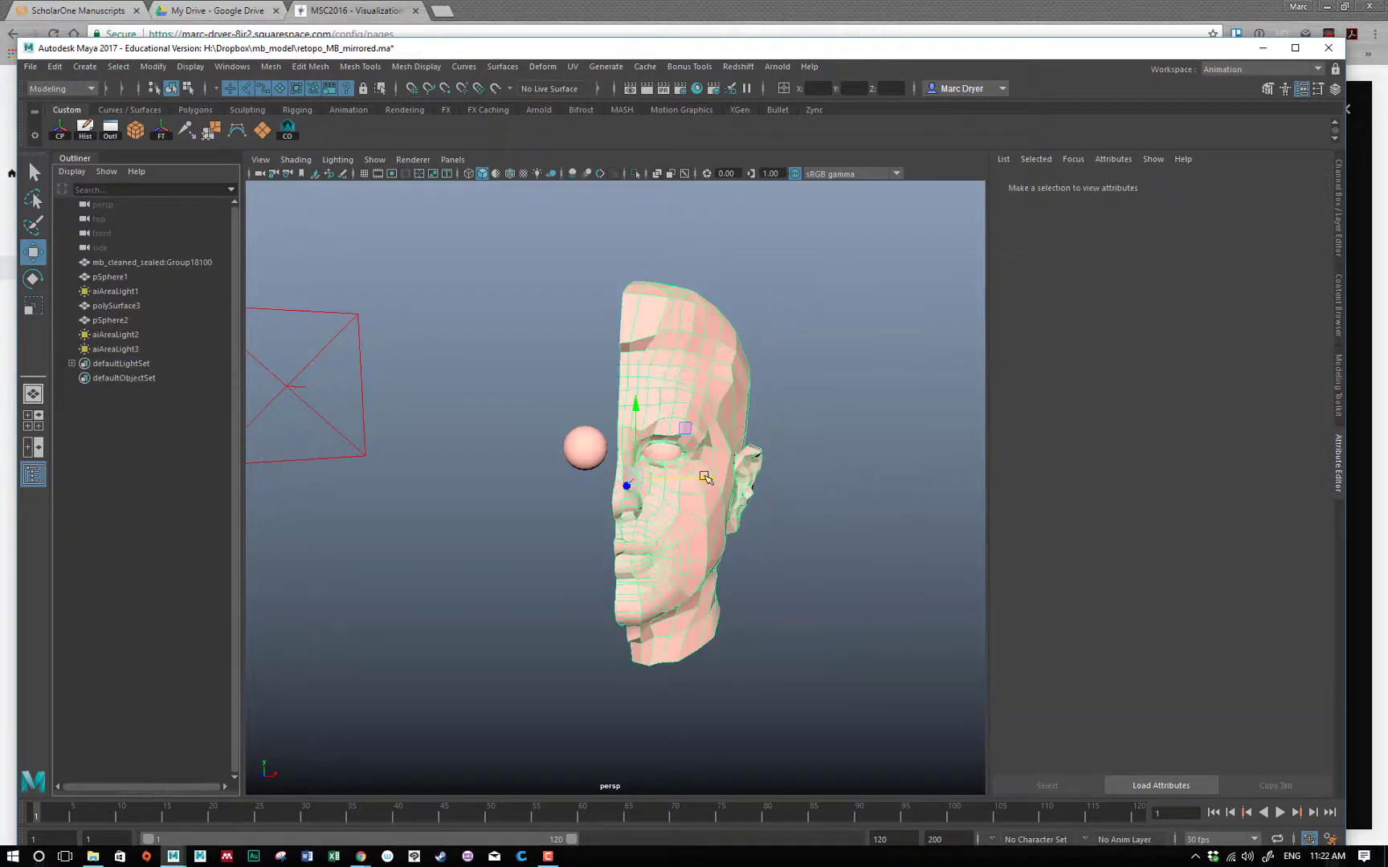
{"action": "left_click", "coordinate": [54, 66]}
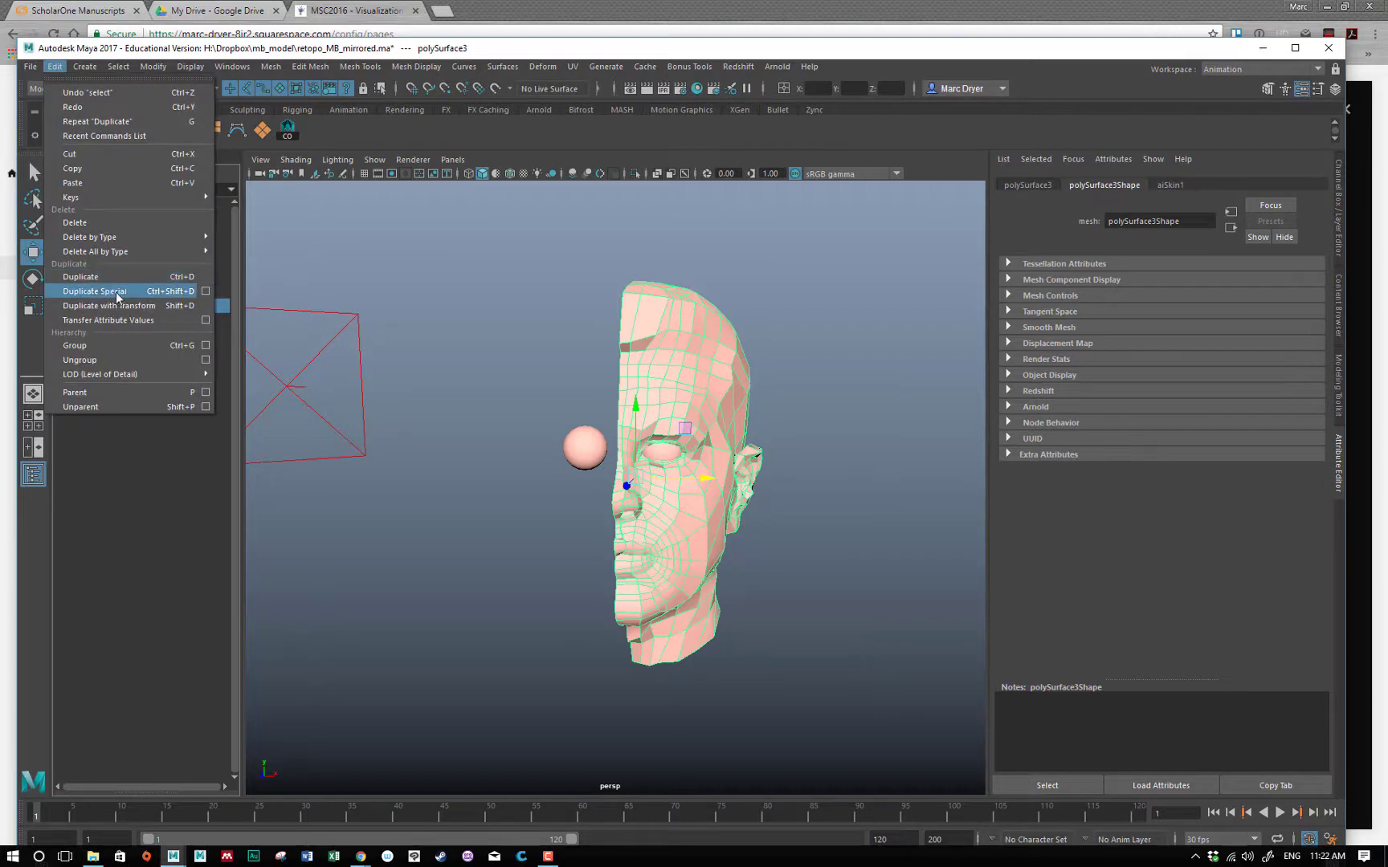
{"action": "left_click", "coordinate": [206, 292]}
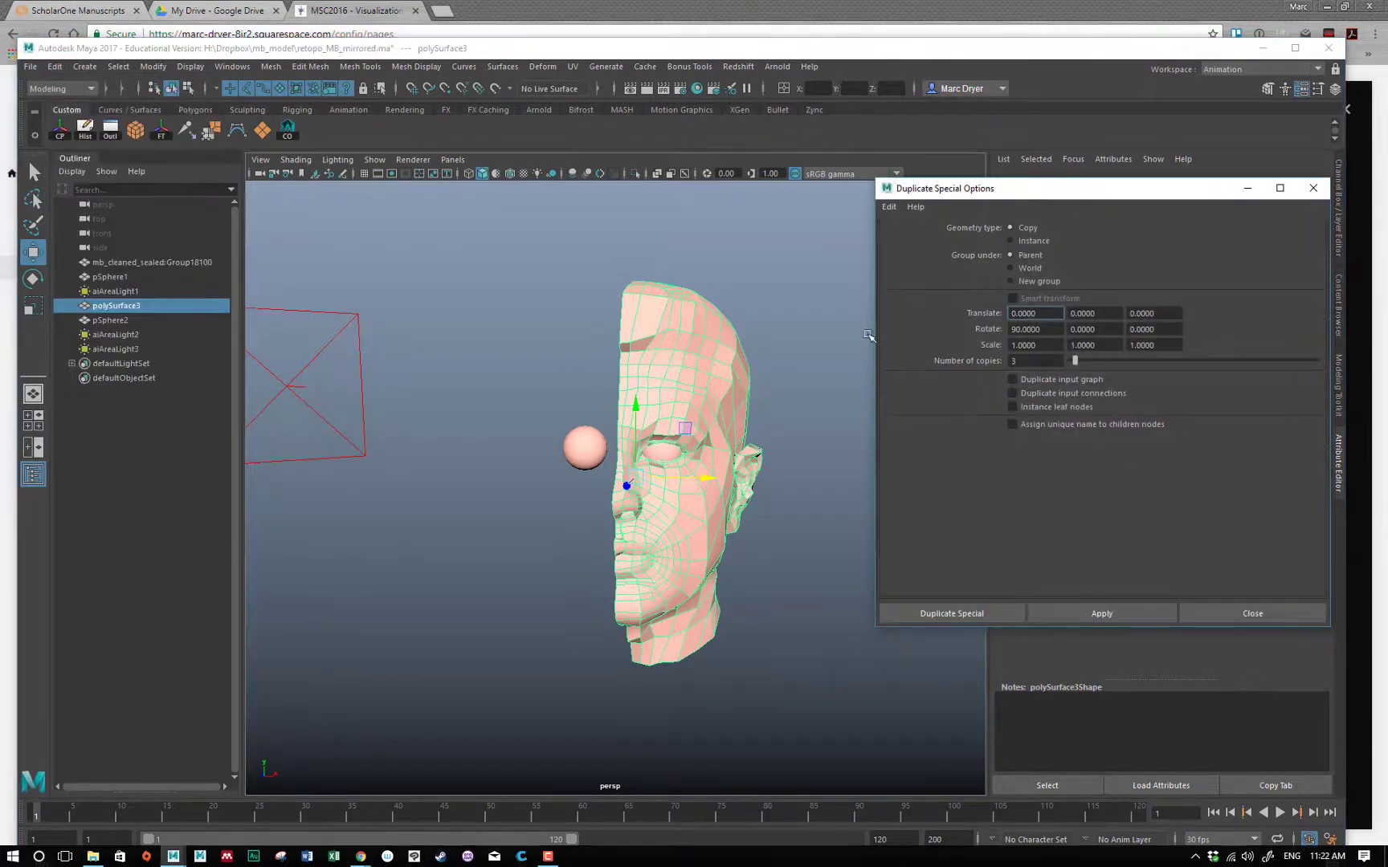
{"action": "left_click_drag", "start_coordinate": [1023, 195], "coordinate": [935, 171]}
{"action": "left_click", "coordinate": [802, 183]}
{"action": "left_click", "coordinate": [809, 211]}
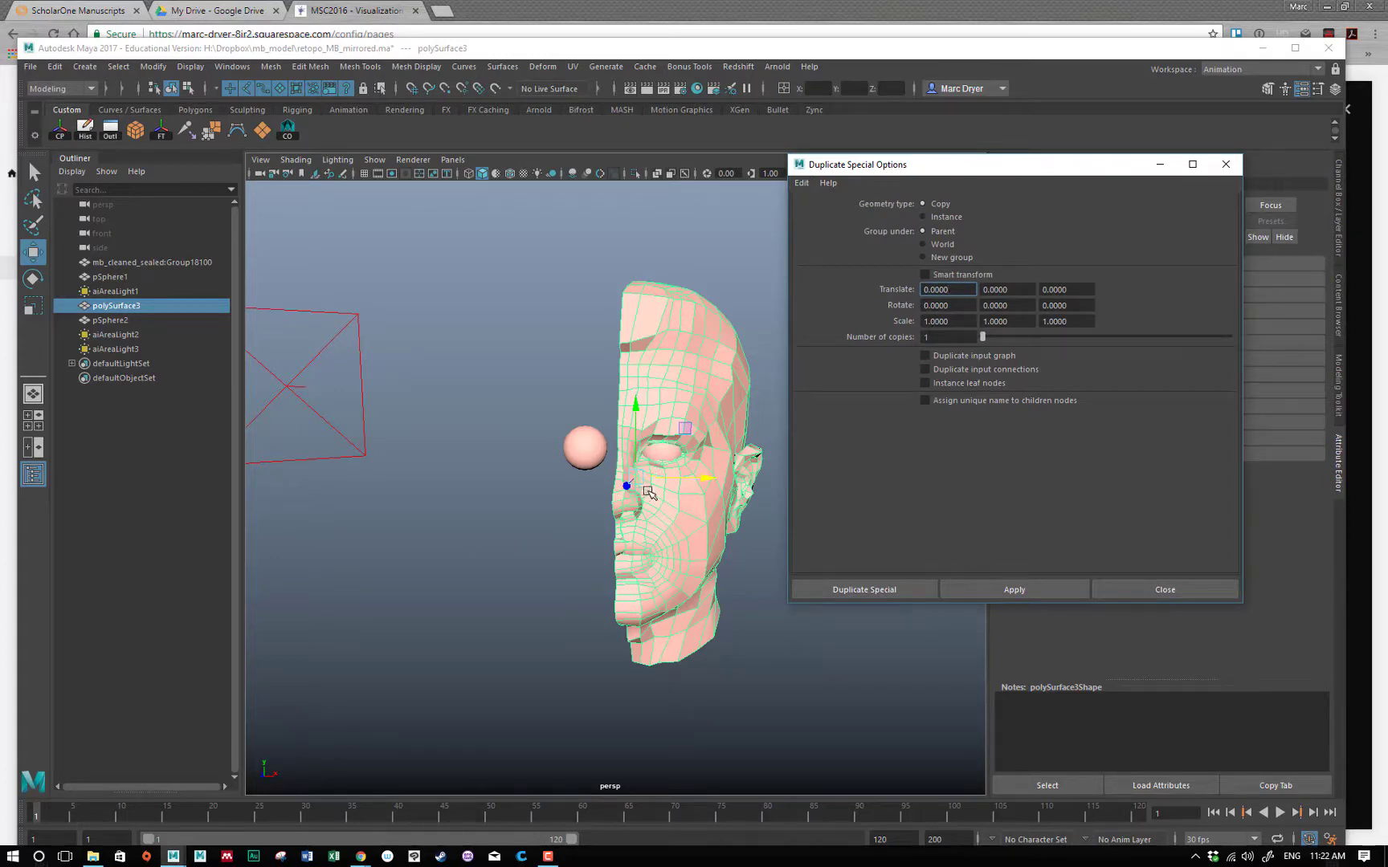
Try mirroring the half head with Duplicate Special using a Z scale of -1
{"action": "mouse_move", "coordinate": [656, 491]}
{"action": "left_mouse_down", "text": "alt"}
{"action": "mouse_move", "coordinate": [626, 482]}
{"action": "mouse_move", "coordinate": [518, 499]}
{"action": "mouse_move", "coordinate": [634, 499]}
{"action": "left_mouse_up", "text": "alt"}
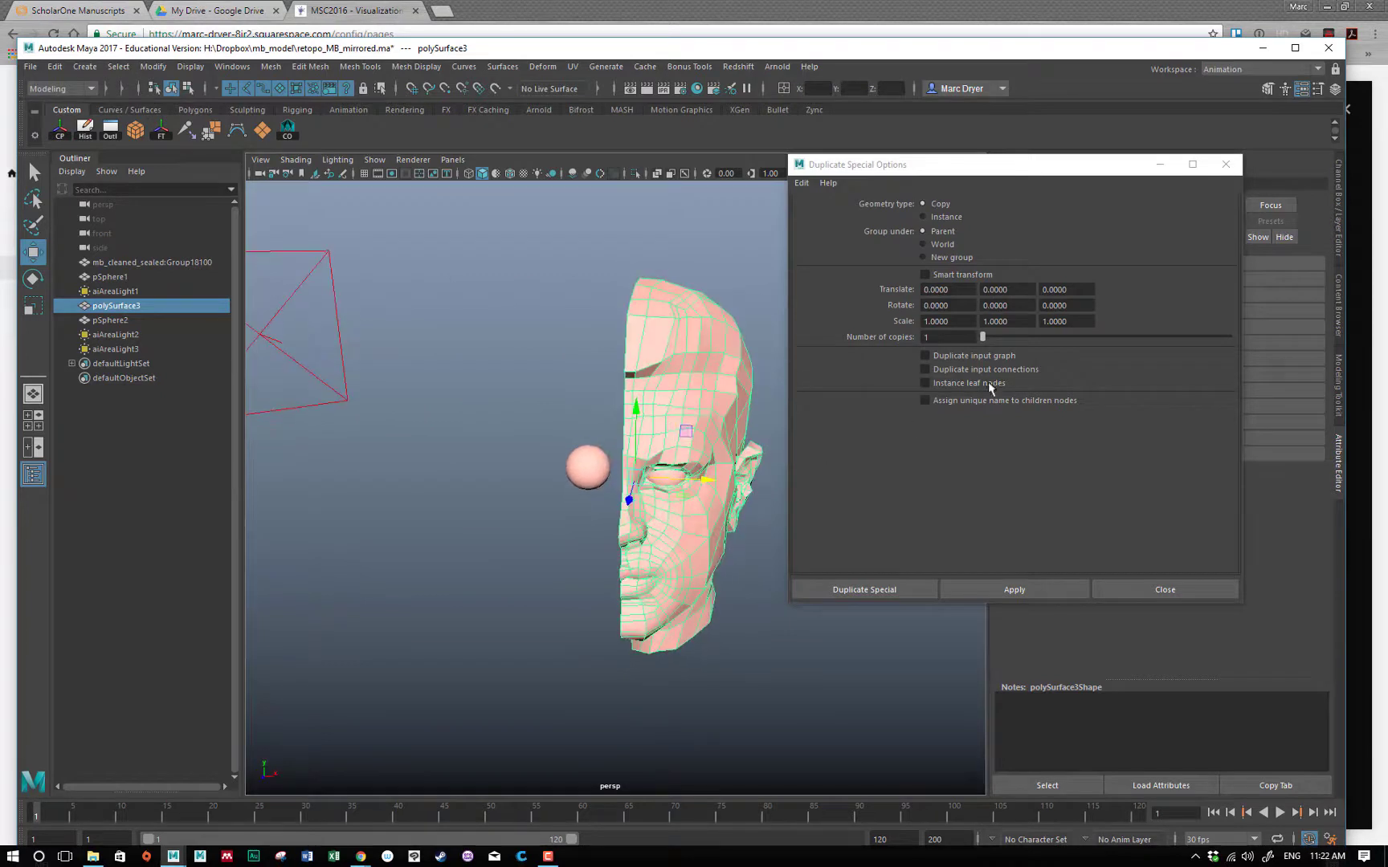
{"action": "left_click", "coordinate": [951, 321]}
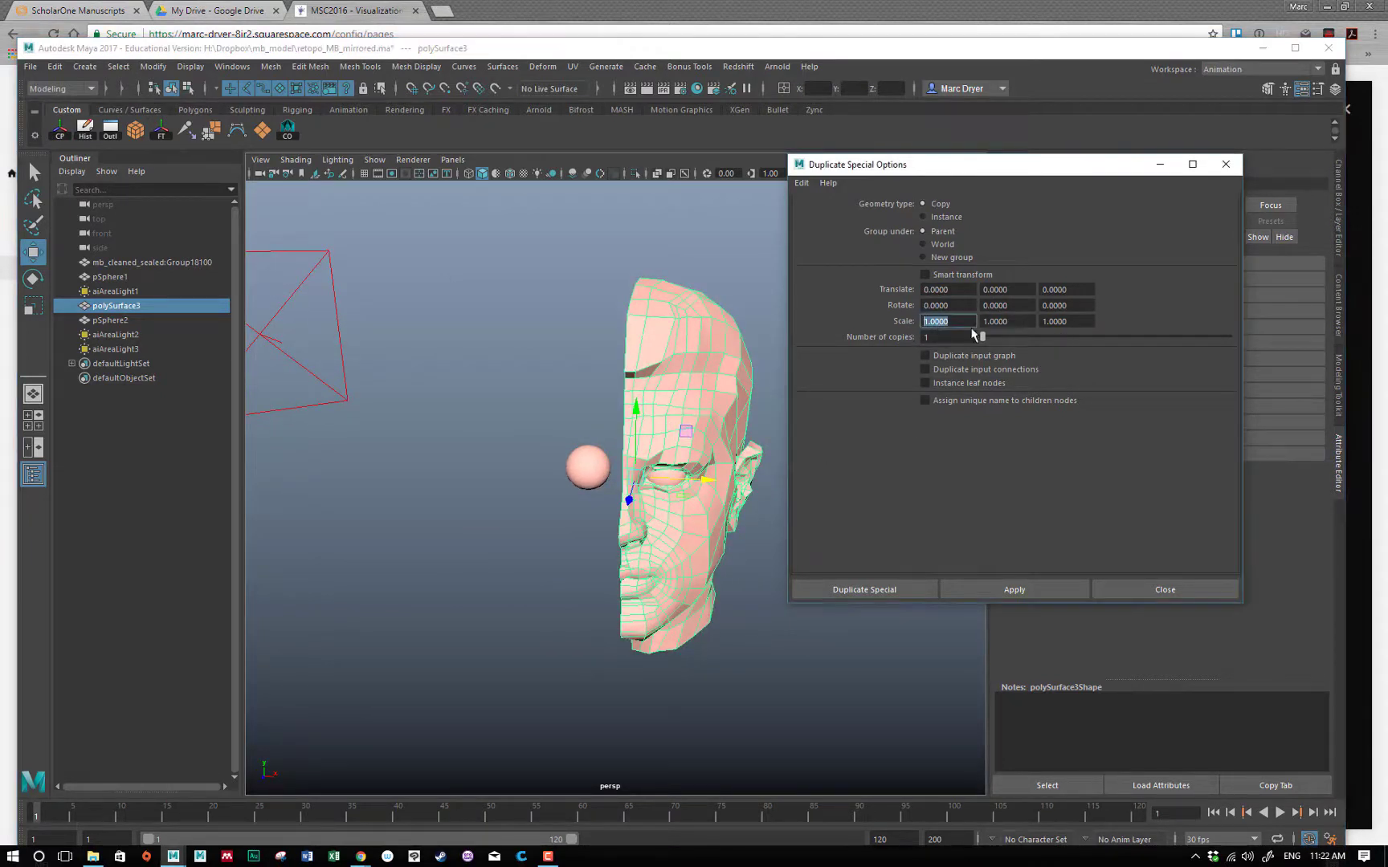
{"action": "double_click", "coordinate": [988, 322]}
{"action": "left_click_drag", "start_coordinate": [1080, 321], "coordinate": [1013, 325]}
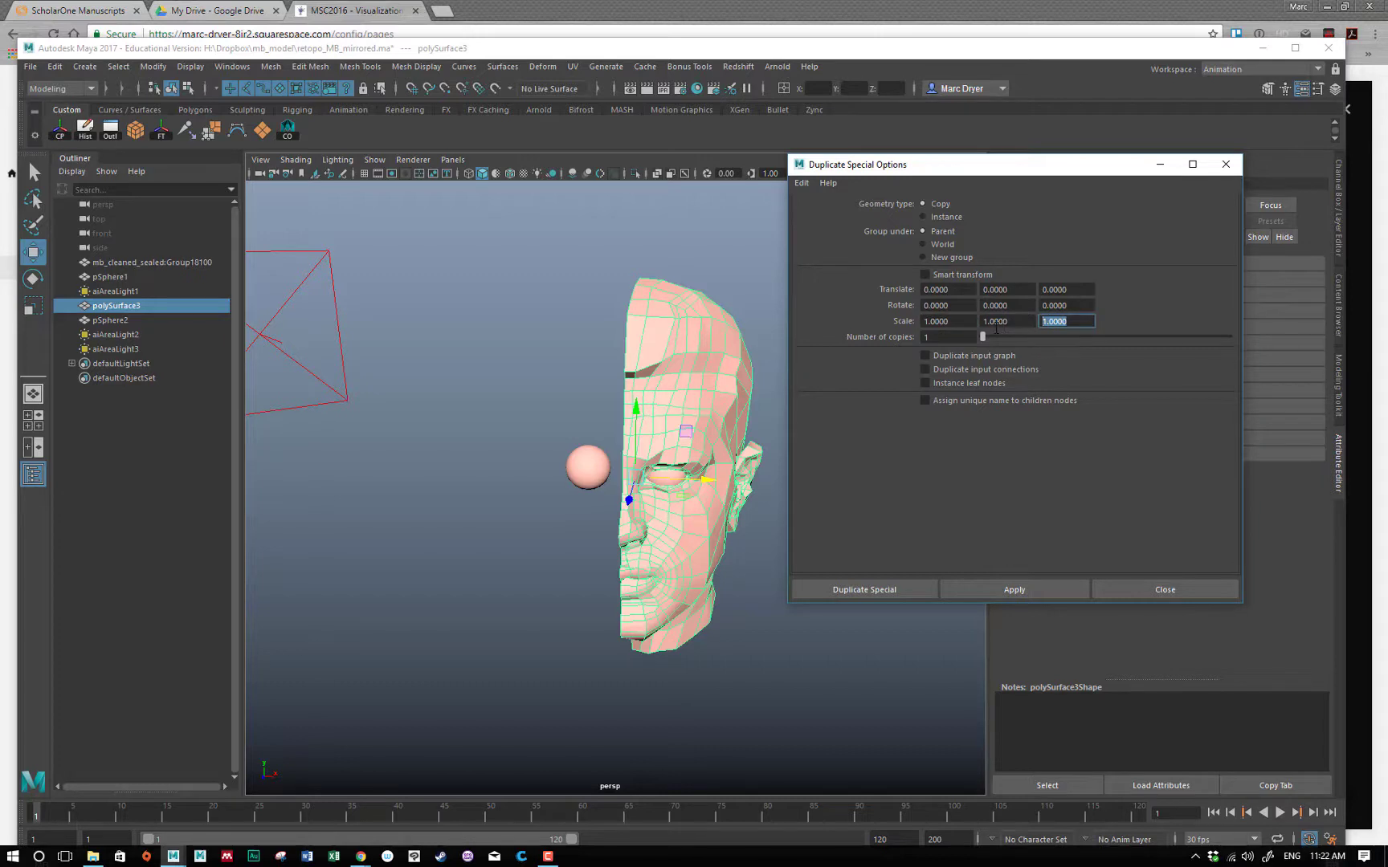
{"action": "type", "text": "-1"}
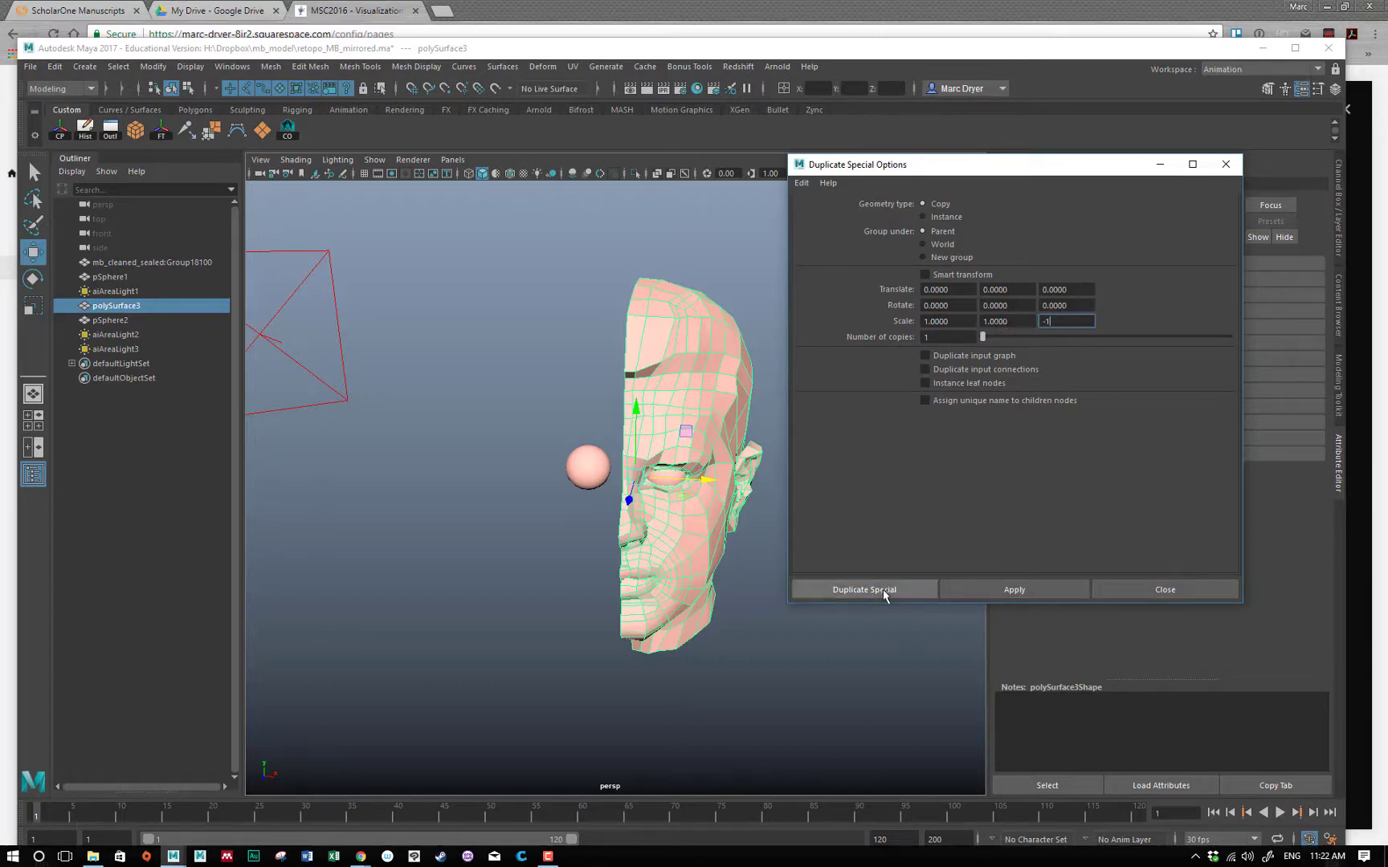
{"action": "left_click", "coordinate": [884, 590]}
Undo the special duplicate of the half head made with the negative Z scale
{"action": "left_click_drag", "start_coordinate": [884, 592], "coordinate": [809, 588], "text": "alt"}
{"action": "right_click_drag", "start_coordinate": [809, 589], "coordinate": [808, 589], "text": "alt"}
{"action": "key", "text": "ctrl+z"}
{"action": "key", "text": "ctrl+z"}
{"action": "key", "text": "ctrl+z"}
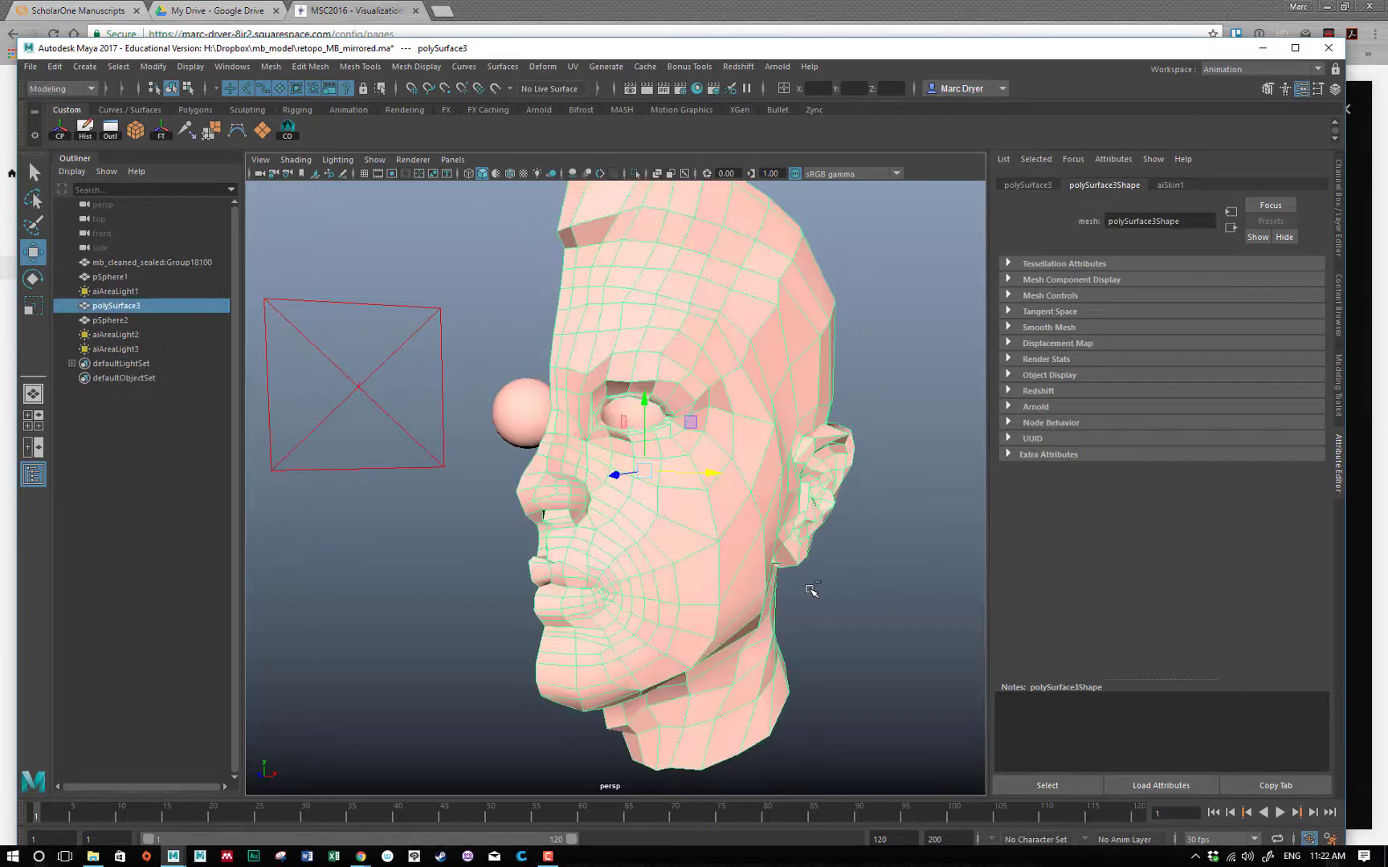
Mirror the half head with Duplicate Special, using scale values X -1, Y 1 and Z 1
{"action": "left_click", "coordinate": [54, 73]}
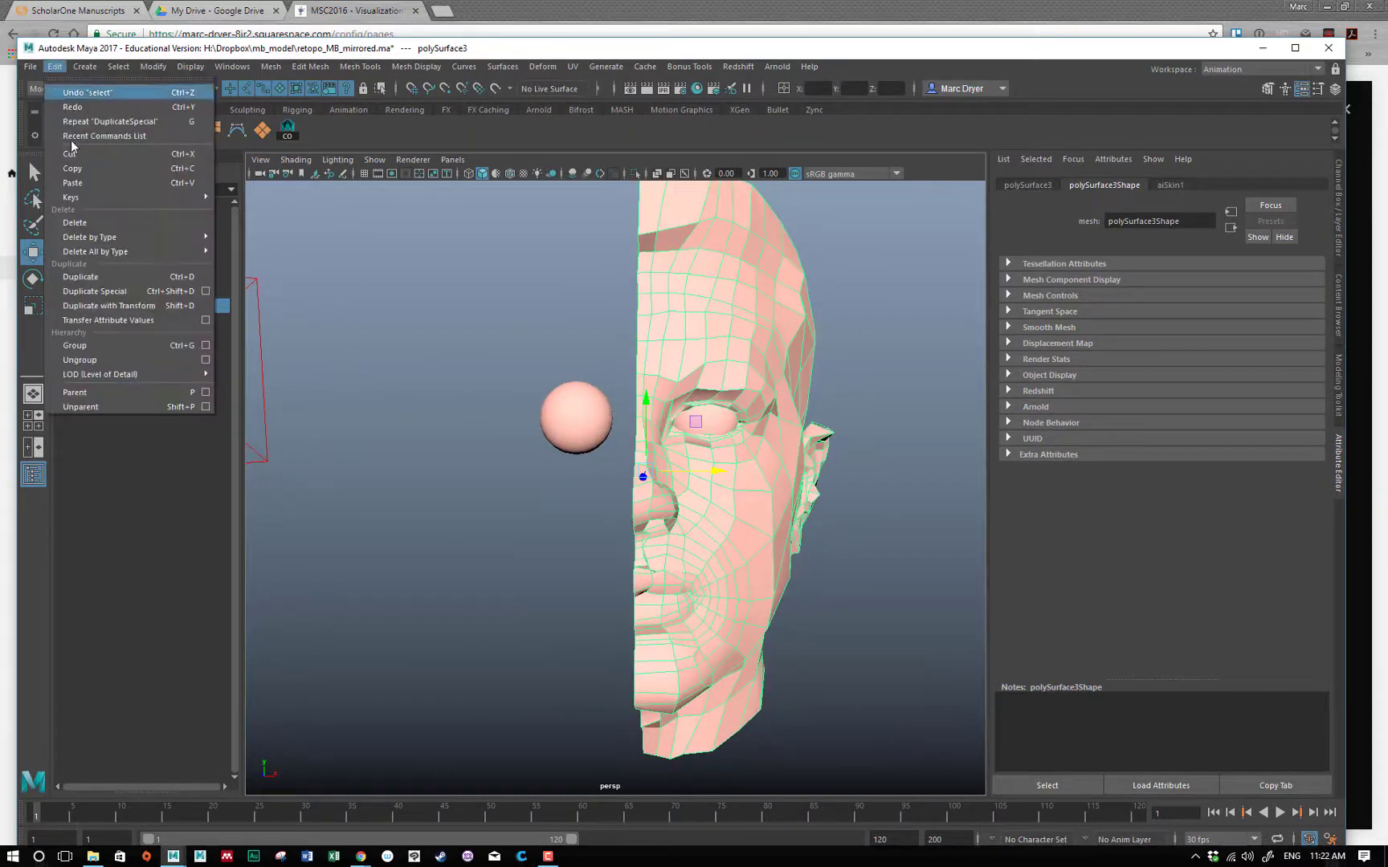
{"action": "left_click", "coordinate": [206, 294]}
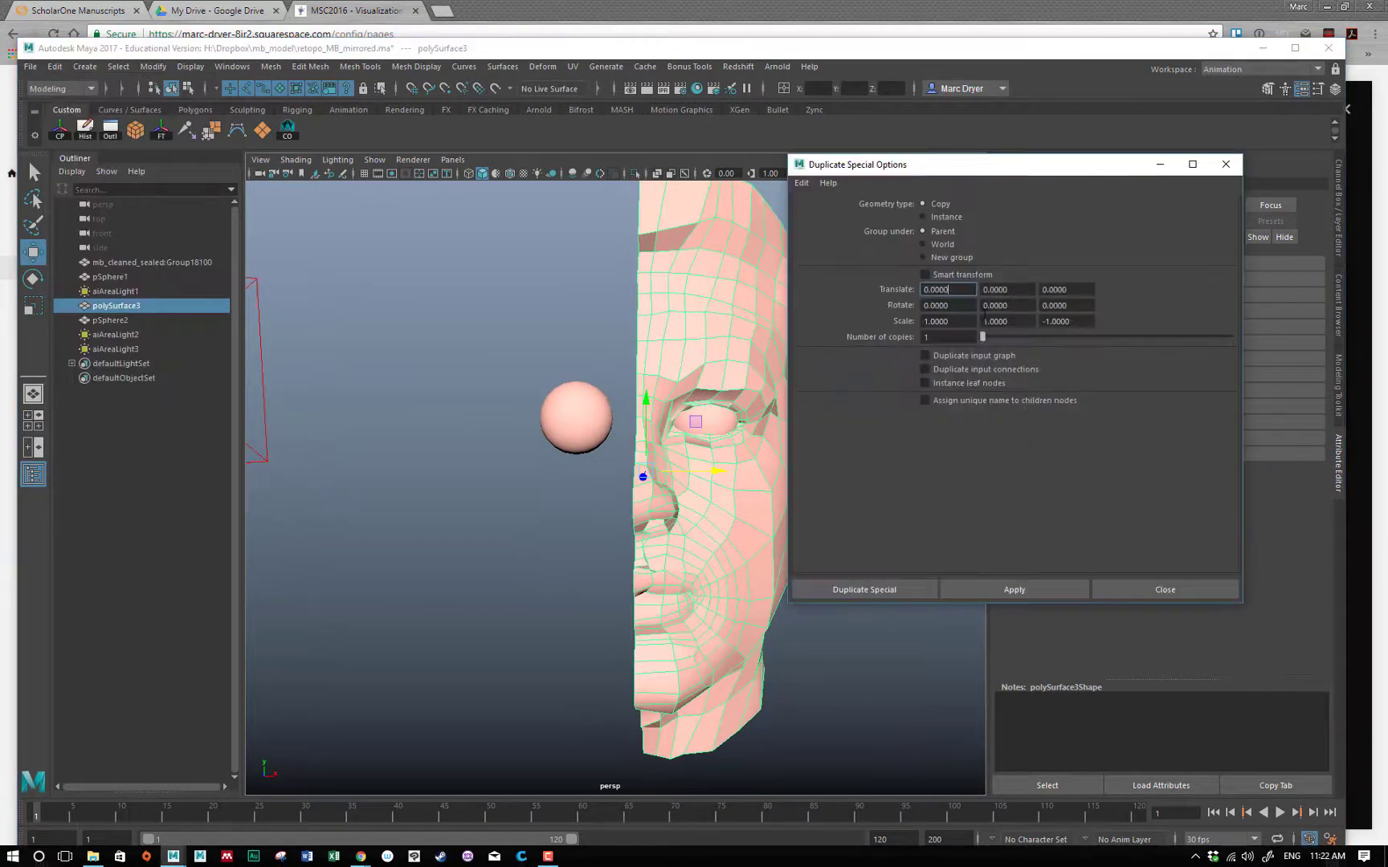
{"action": "left_click_drag", "start_coordinate": [1072, 324], "coordinate": [1021, 320]}
{"action": "type", "text": "1"}
{"action": "left_click_drag", "start_coordinate": [935, 323], "coordinate": [883, 324]}
{"action": "type", "text": "-1"}
{"action": "left_click", "coordinate": [1020, 589]}
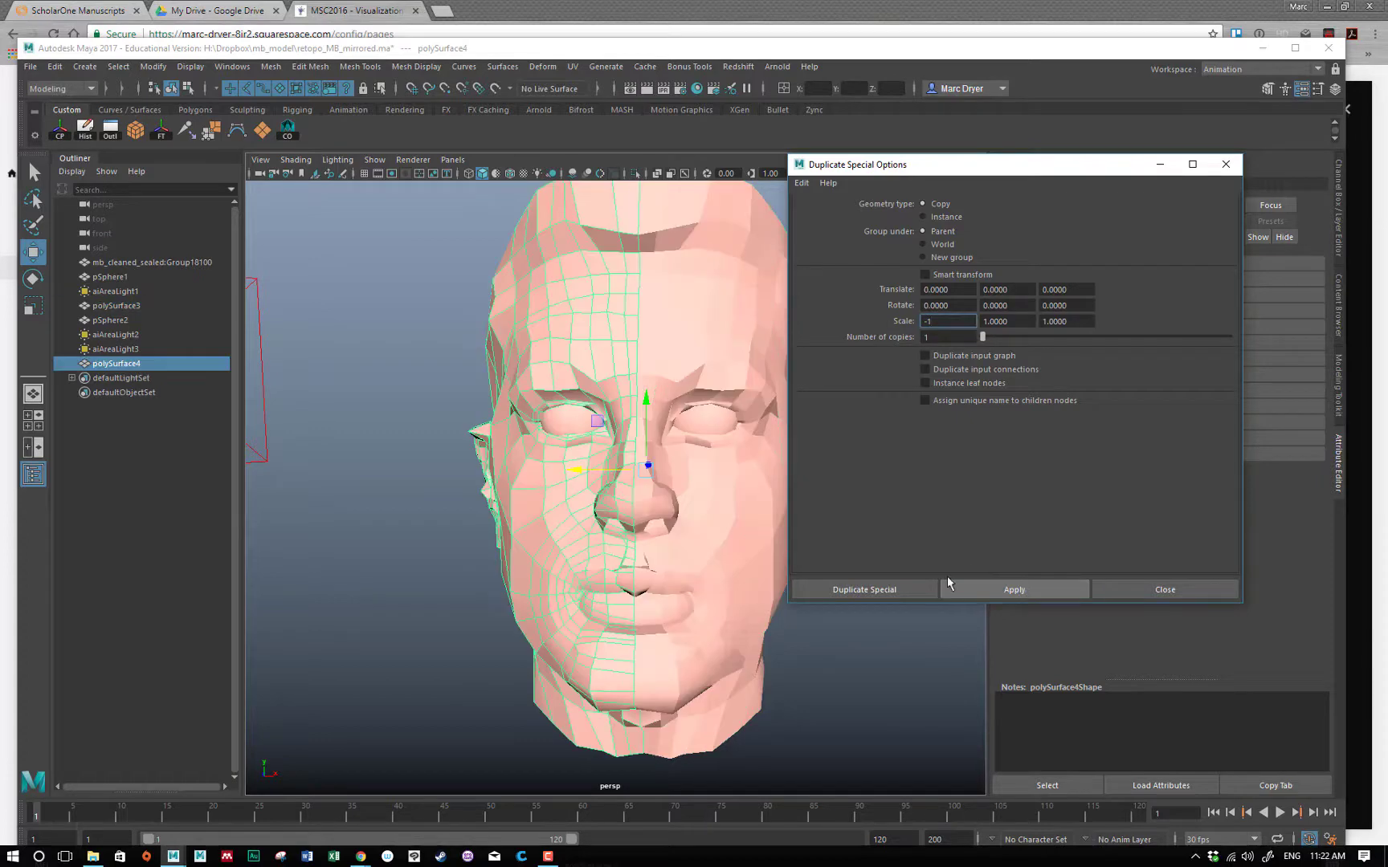
Try moving the mirrored half away from the original along X, and undo the move
{"action": "left_click_drag", "start_coordinate": [722, 593], "coordinate": [606, 555], "text": "alt"}
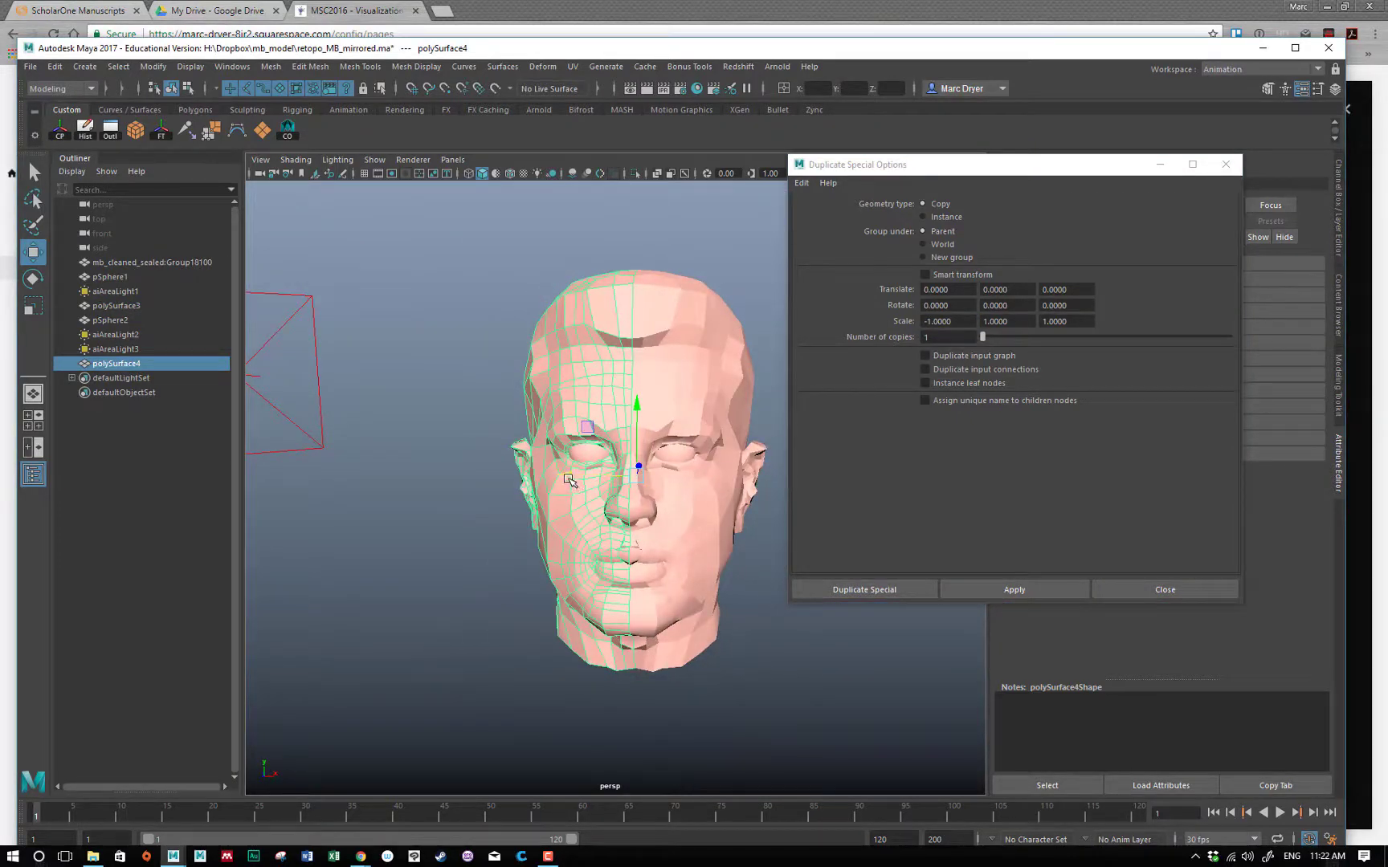
{"action": "left_click_drag", "start_coordinate": [569, 478], "coordinate": [493, 479]}
{"action": "key", "text": "ctrl+z"}
{"action": "left_click_drag", "start_coordinate": [552, 525], "coordinate": [548, 531], "text": "alt"}
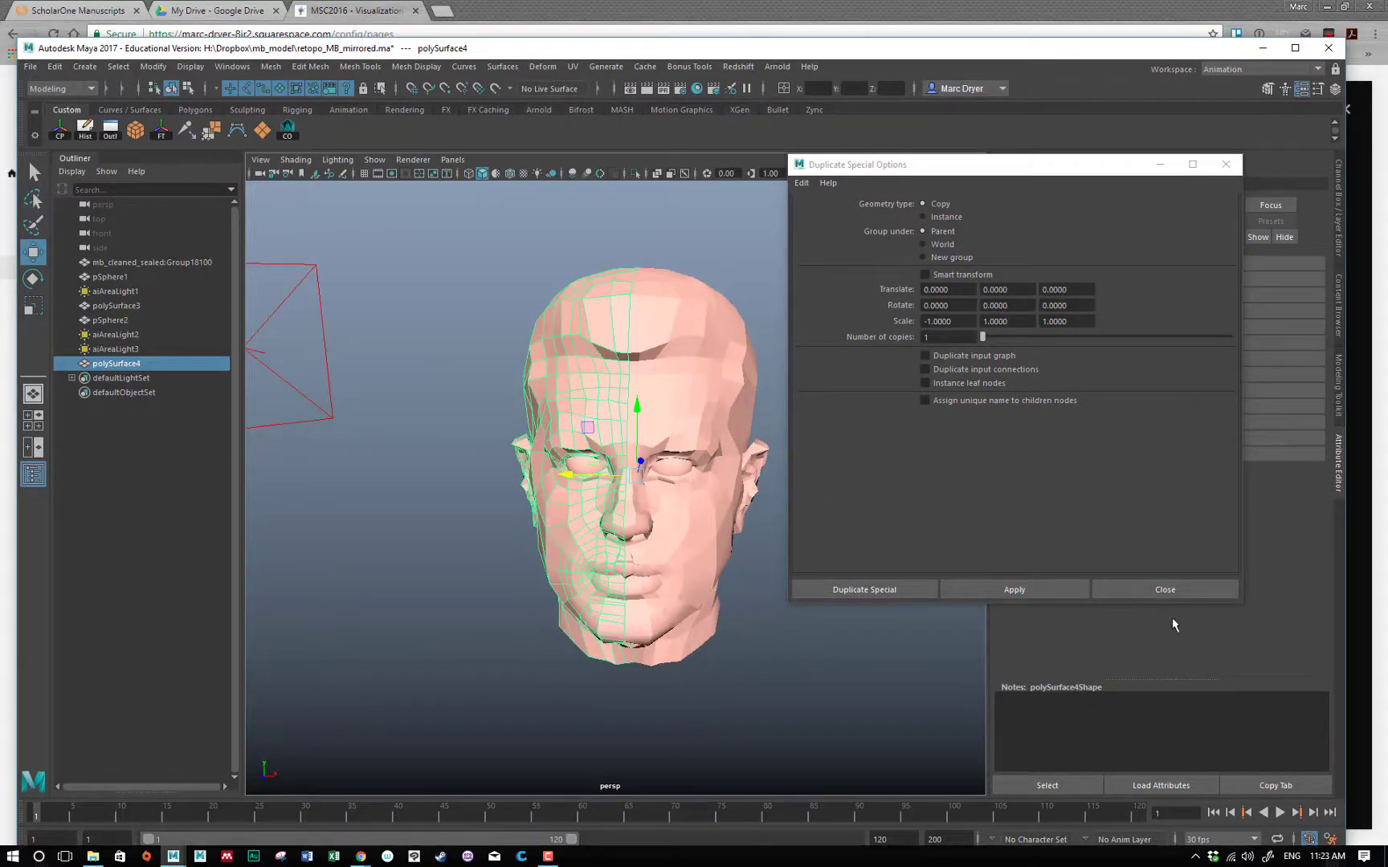
Close the duplicate options and combine both head halves into one mesh using the default Combine settings
{"action": "left_click", "coordinate": [1165, 593]}
{"action": "mouse_move", "coordinate": [750, 567]}
{"action": "left_mouse_down", "text": "alt"}
{"action": "mouse_move", "coordinate": [931, 570]}
{"action": "mouse_move", "coordinate": [748, 564]}
{"action": "left_mouse_up", "text": "alt"}
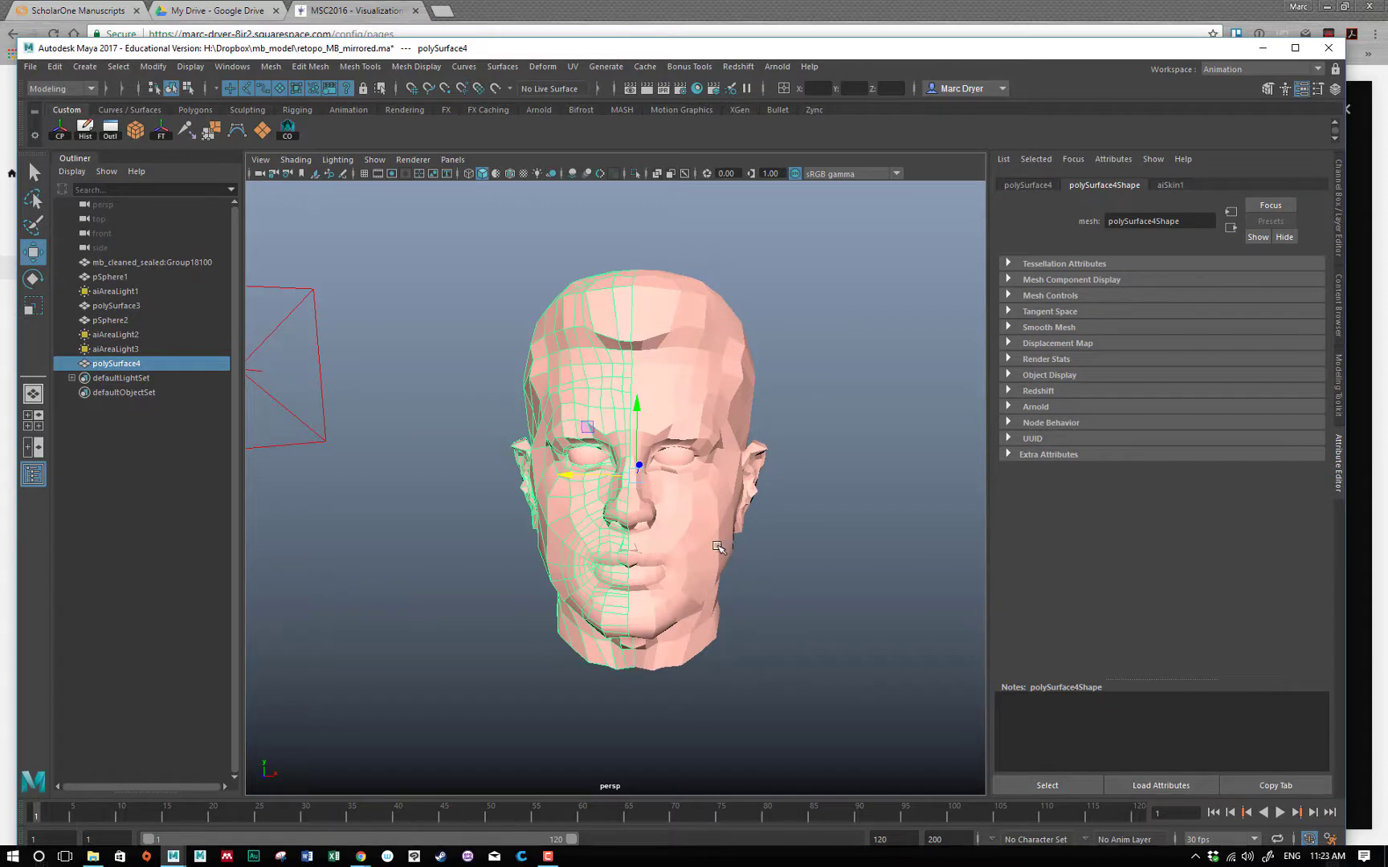
{"action": "left_click", "coordinate": [705, 397], "text": "shift"}
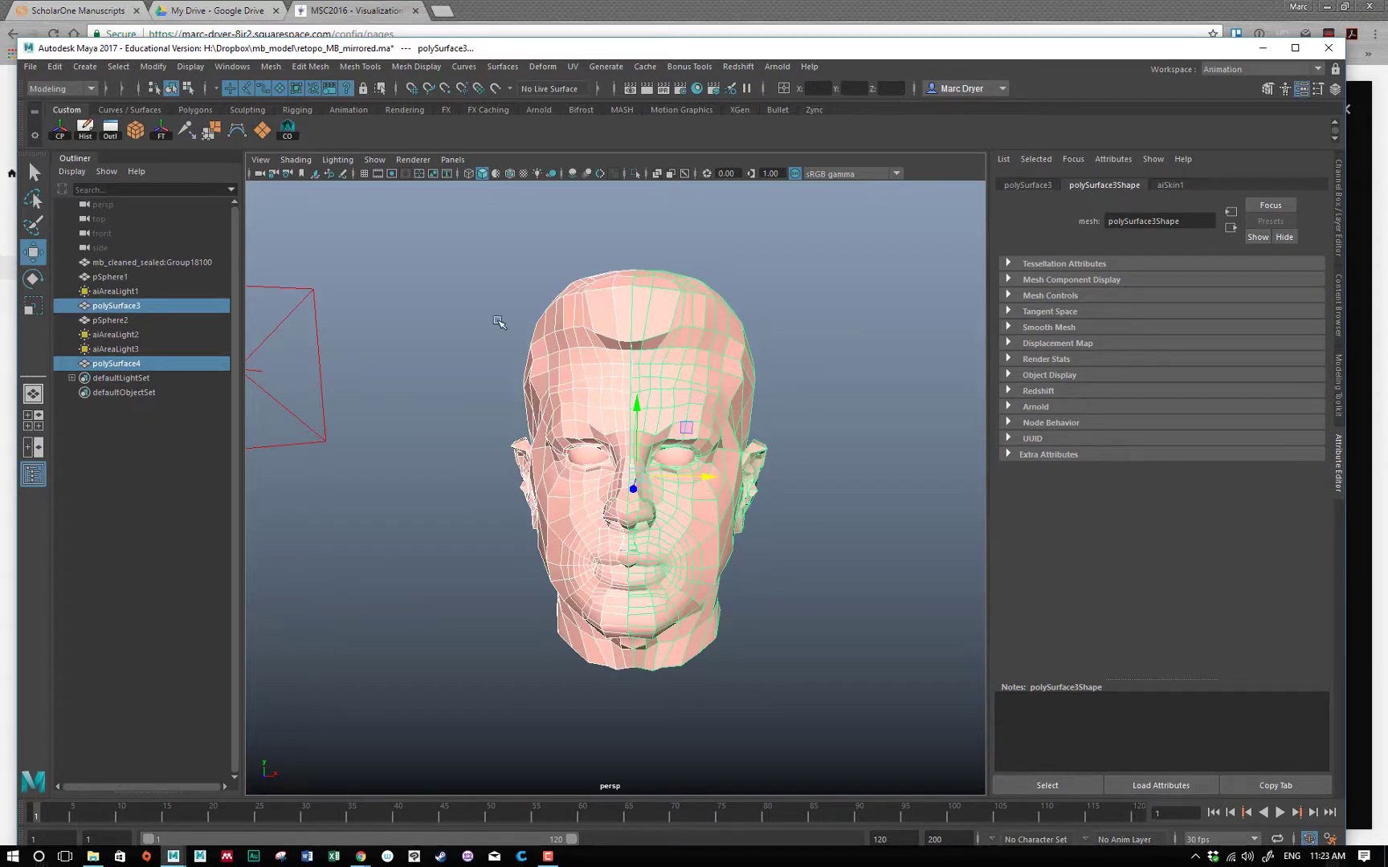
{"action": "left_click", "coordinate": [271, 66]}
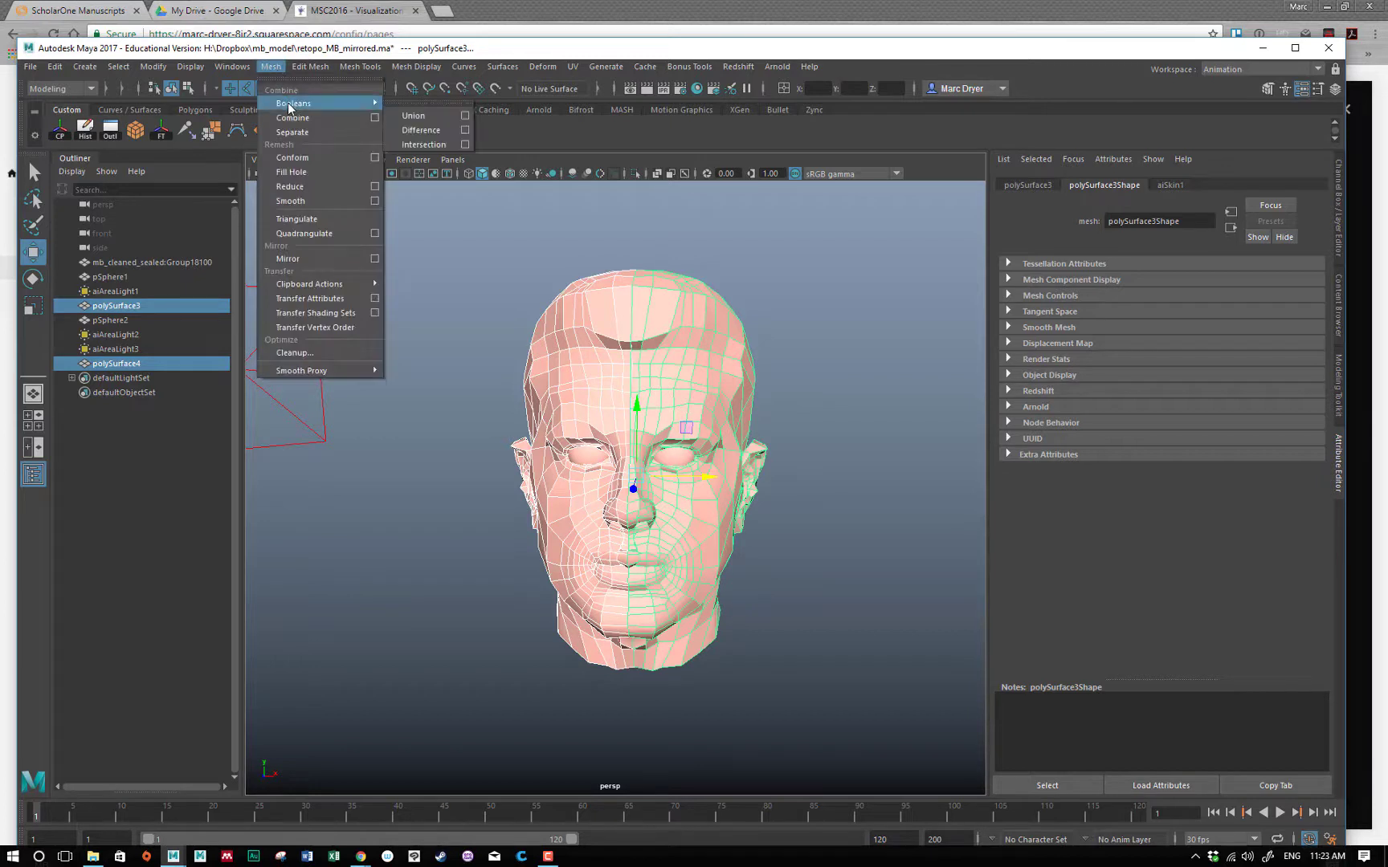
{"action": "left_click", "coordinate": [374, 118]}
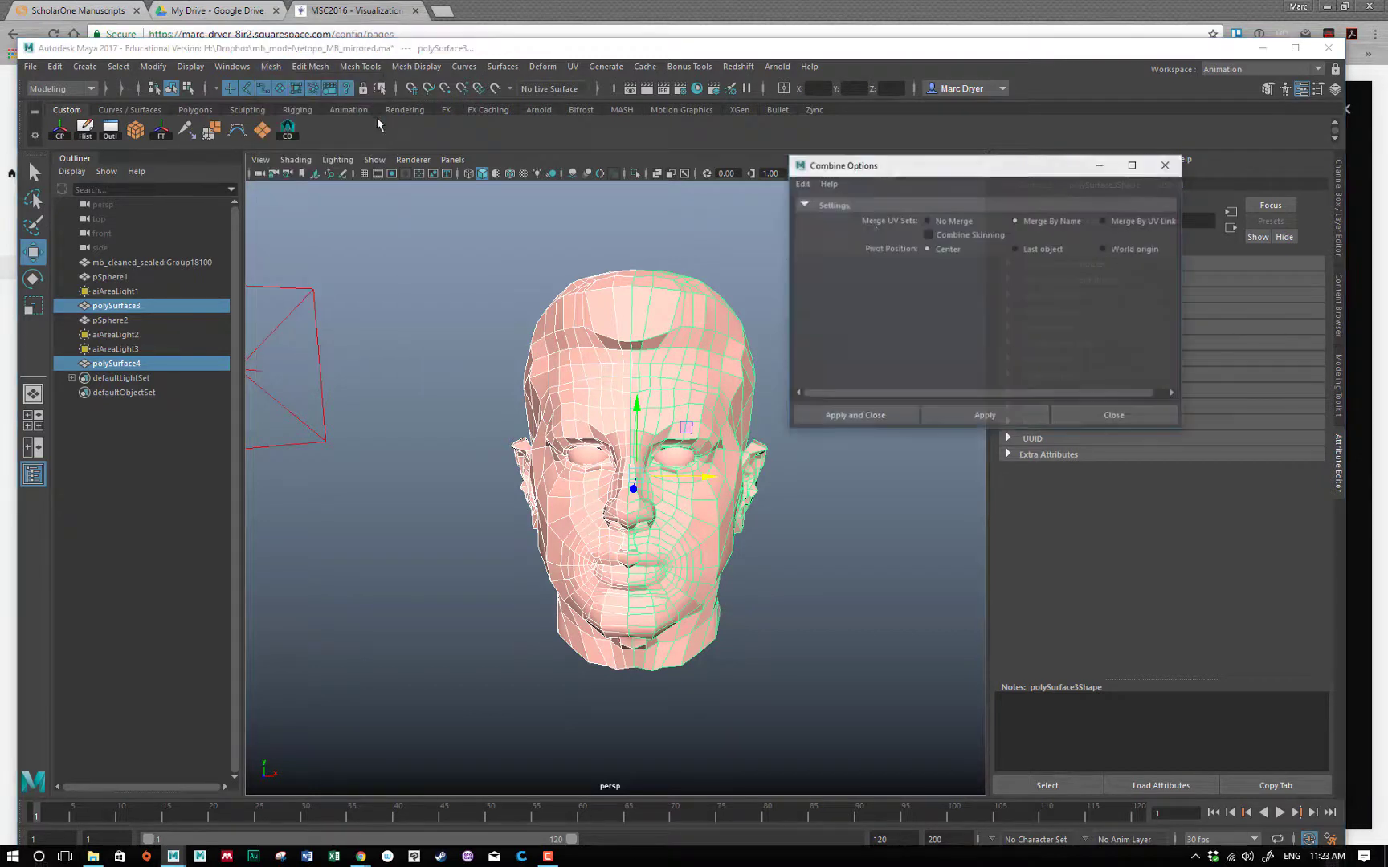
{"action": "left_click", "coordinate": [802, 184]}
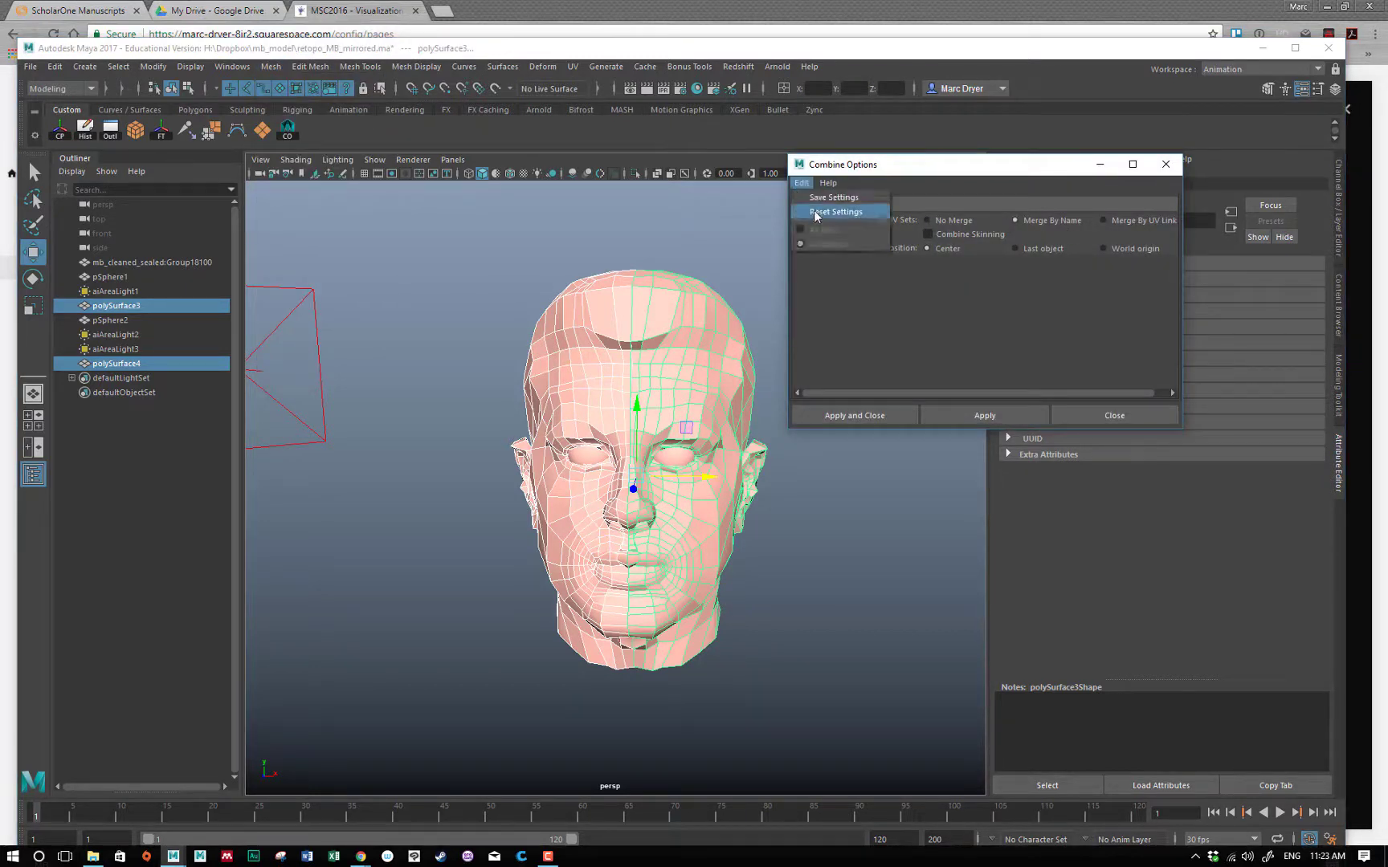
{"action": "left_click", "coordinate": [825, 222]}
{"action": "left_click", "coordinate": [855, 415]}
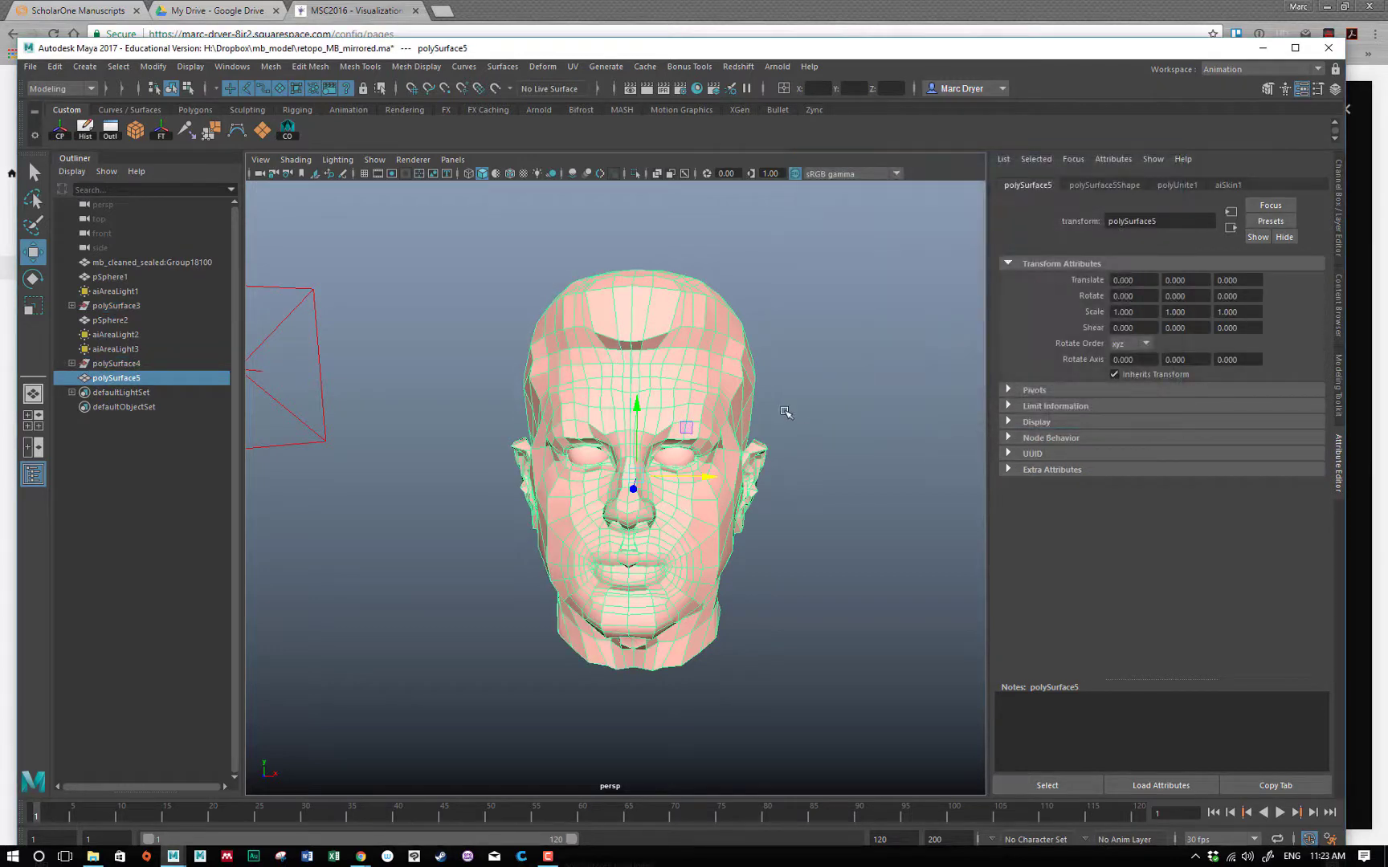
Show the combined head's channel values and examine the centre seam between the brows and on the forehead
{"action": "mouse_move", "coordinate": [786, 408]}
{"action": "left_mouse_down", "text": "alt"}
{"action": "mouse_move", "coordinate": [669, 396]}
{"action": "mouse_move", "coordinate": [789, 404]}
{"action": "left_mouse_up", "text": "alt"}
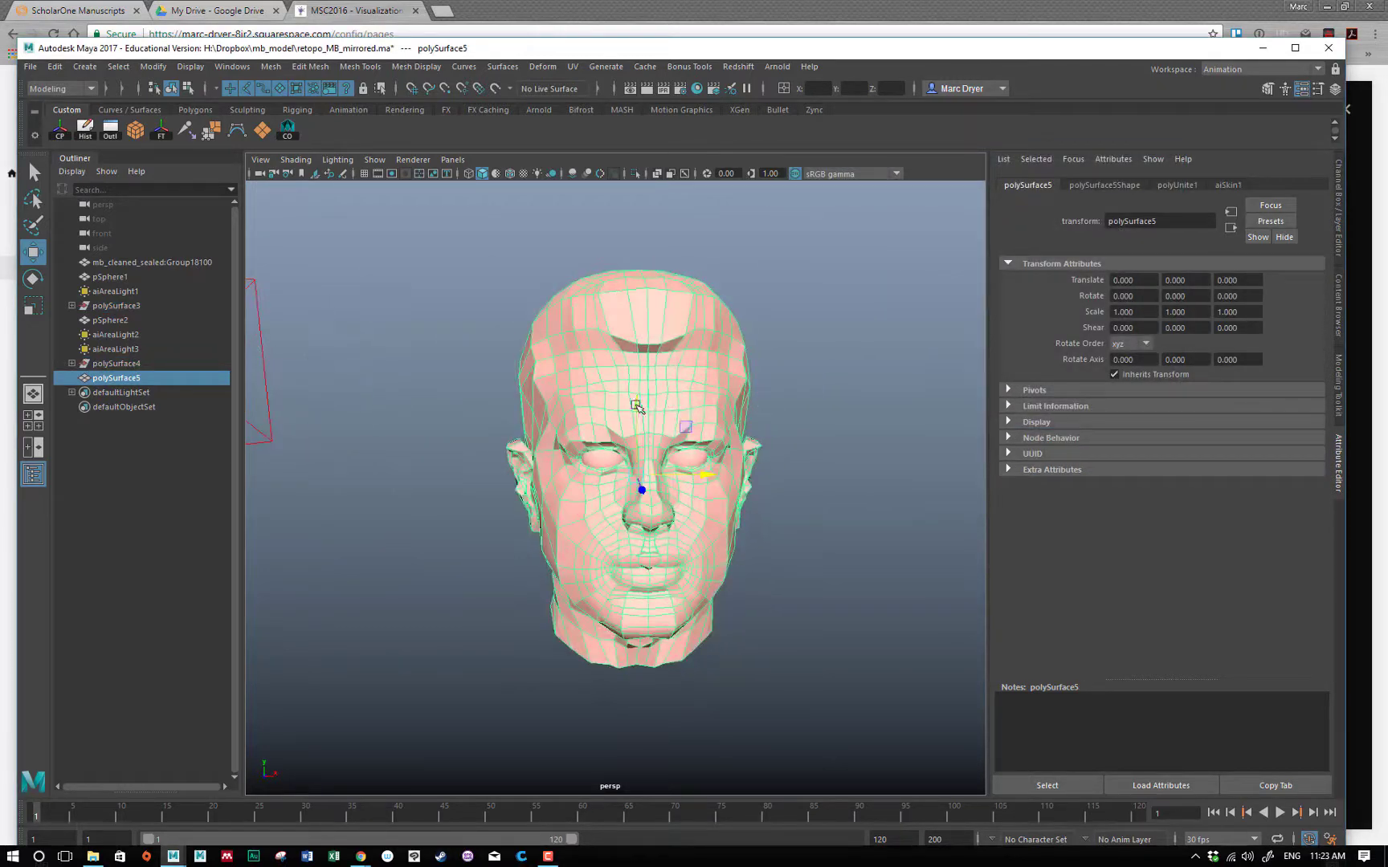
{"action": "left_click", "coordinate": [1338, 206]}
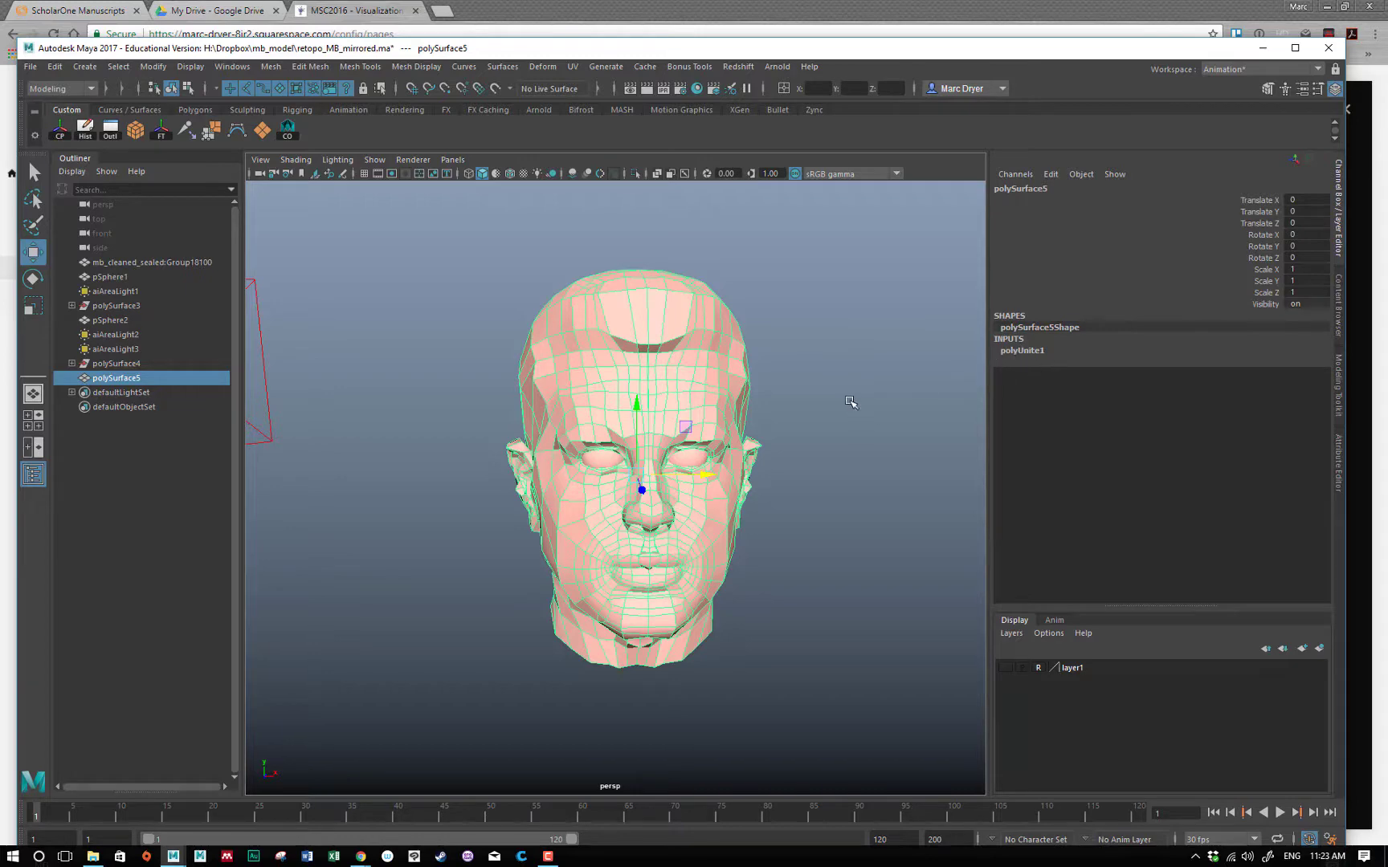
{"action": "left_click_drag", "start_coordinate": [782, 409], "coordinate": [549, 387], "text": "alt"}
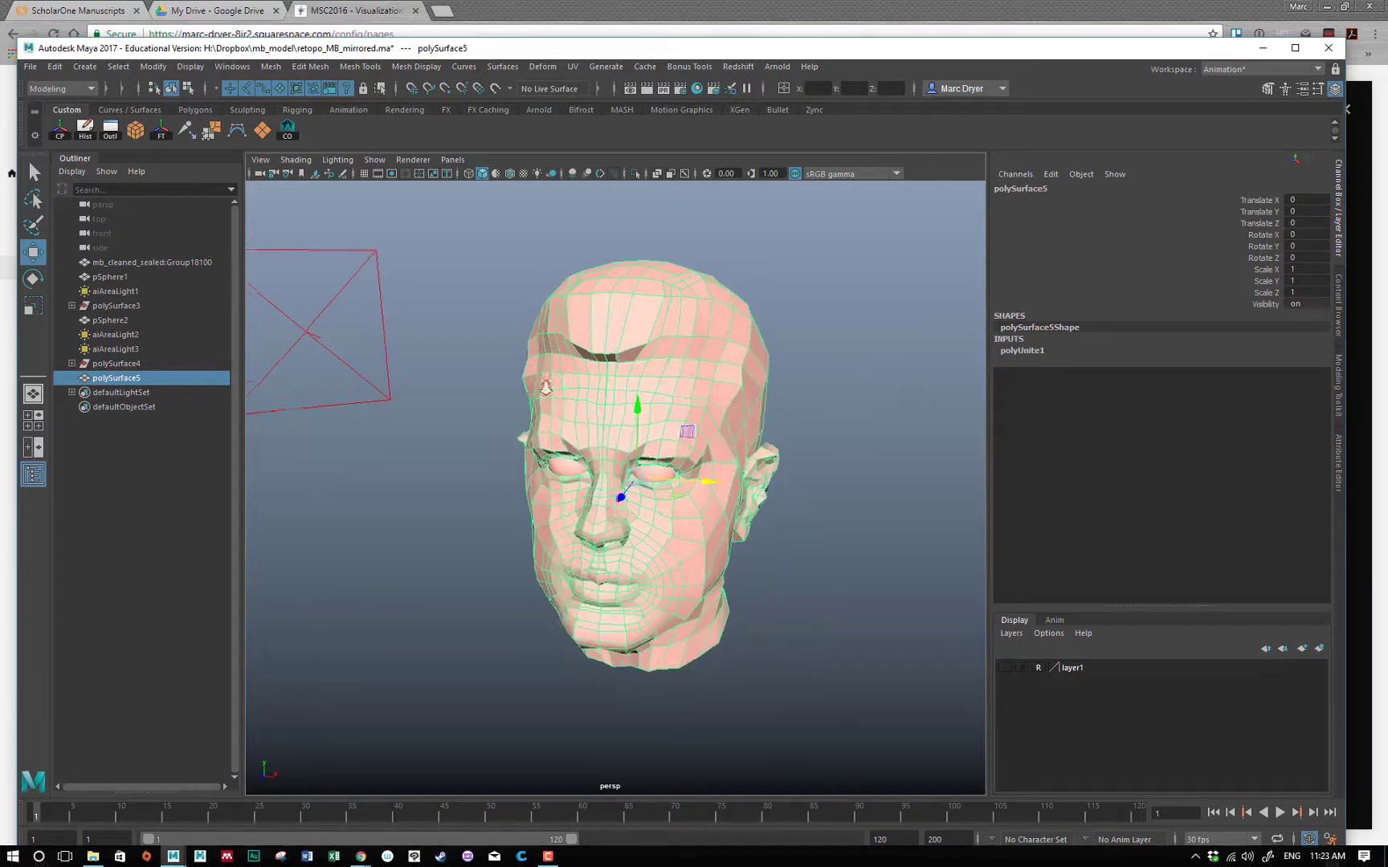
{"action": "right_click_drag", "start_coordinate": [548, 387], "coordinate": [886, 375], "text": "alt"}
{"action": "left_click_drag", "start_coordinate": [502, 373], "coordinate": [637, 365], "text": "alt"}
{"action": "right_click_drag", "start_coordinate": [533, 357], "coordinate": [619, 344], "text": "alt"}
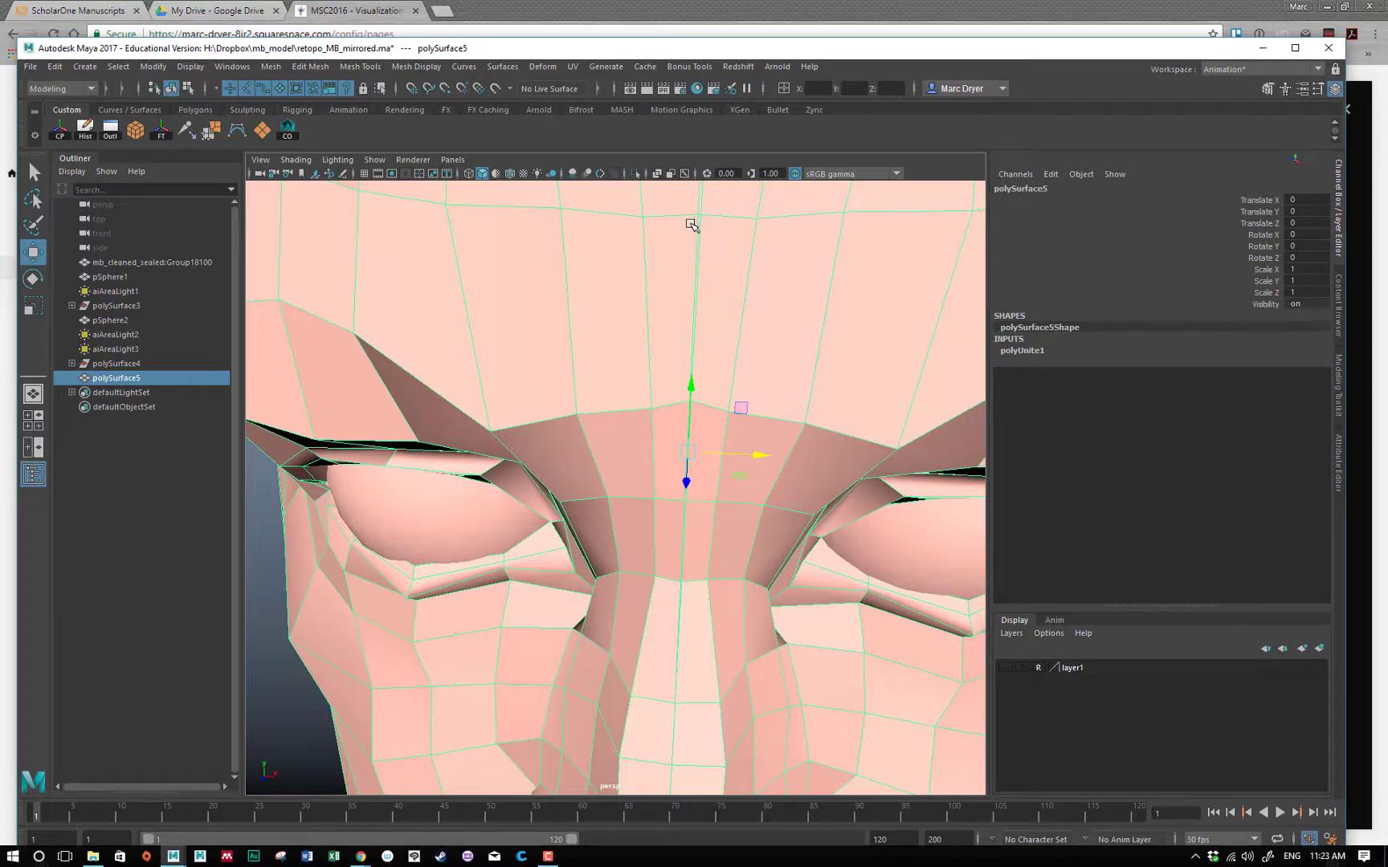
{"action": "right_click_drag", "start_coordinate": [783, 296], "coordinate": [476, 308], "text": "alt"}
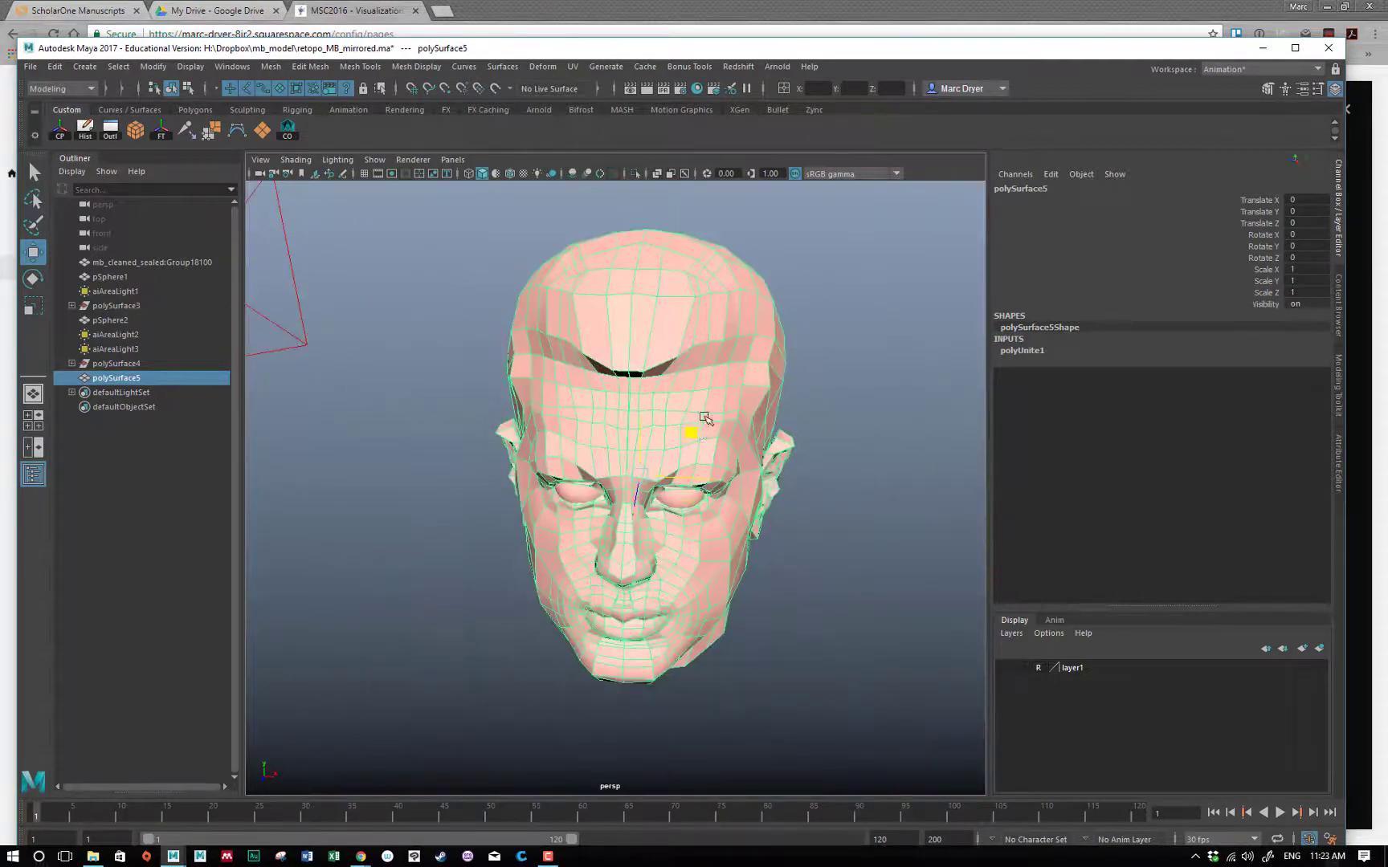
{"action": "left_click_drag", "start_coordinate": [704, 417], "coordinate": [649, 375]}
{"action": "key", "text": "ctrl+z"}
Switch the combined head to vertex mode and select a vertex on the forehead's centre seam
{"action": "left_click_drag", "start_coordinate": [747, 402], "coordinate": [753, 342], "text": "alt"}
{"action": "right_click_drag", "start_coordinate": [631, 362], "coordinate": [771, 321], "text": "alt"}
{"action": "left_click_drag", "start_coordinate": [660, 282], "coordinate": [669, 350], "text": "alt"}
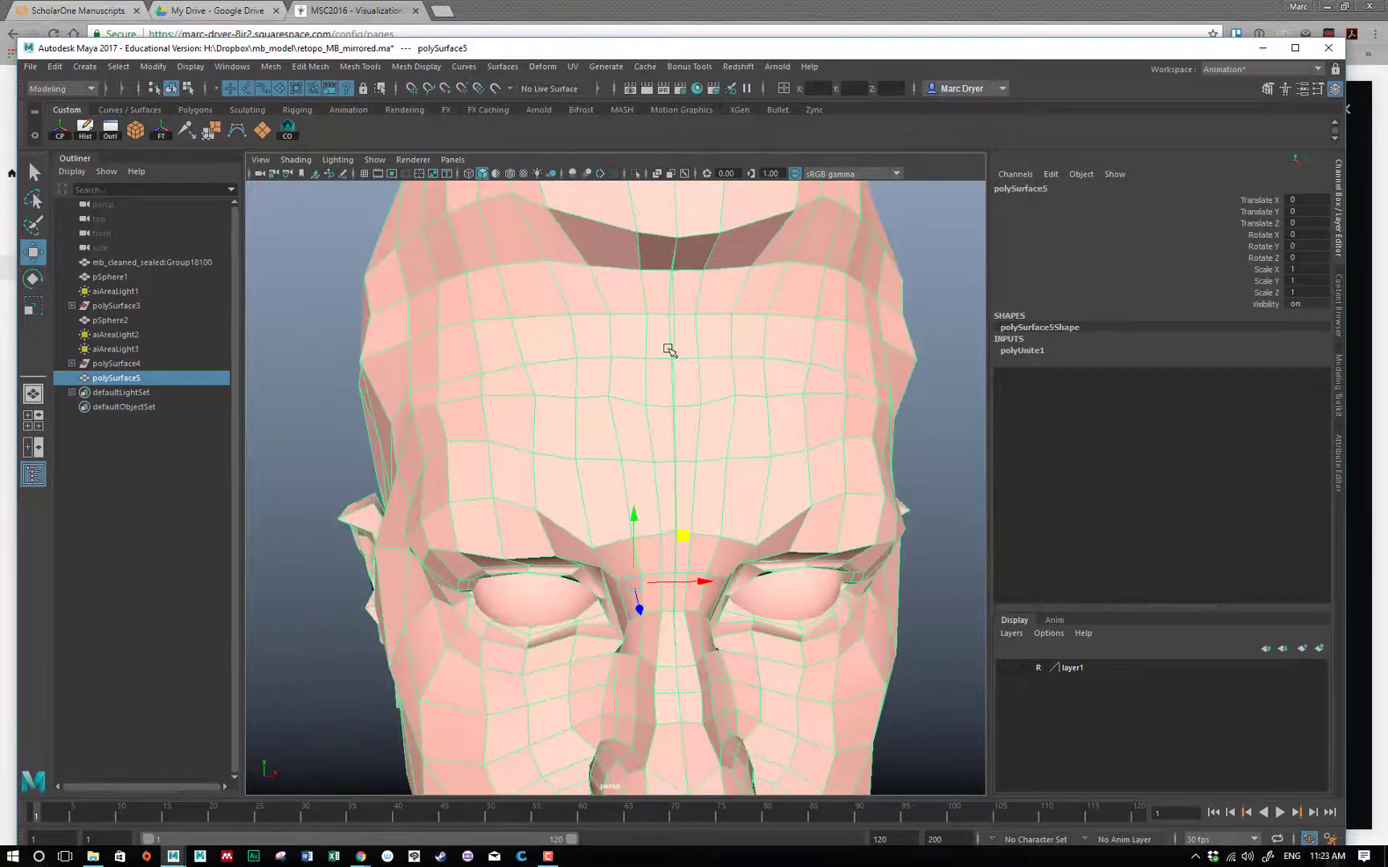
{"action": "right_click_drag", "start_coordinate": [669, 350], "coordinate": [554, 353]}
{"action": "left_click", "coordinate": [675, 359]}
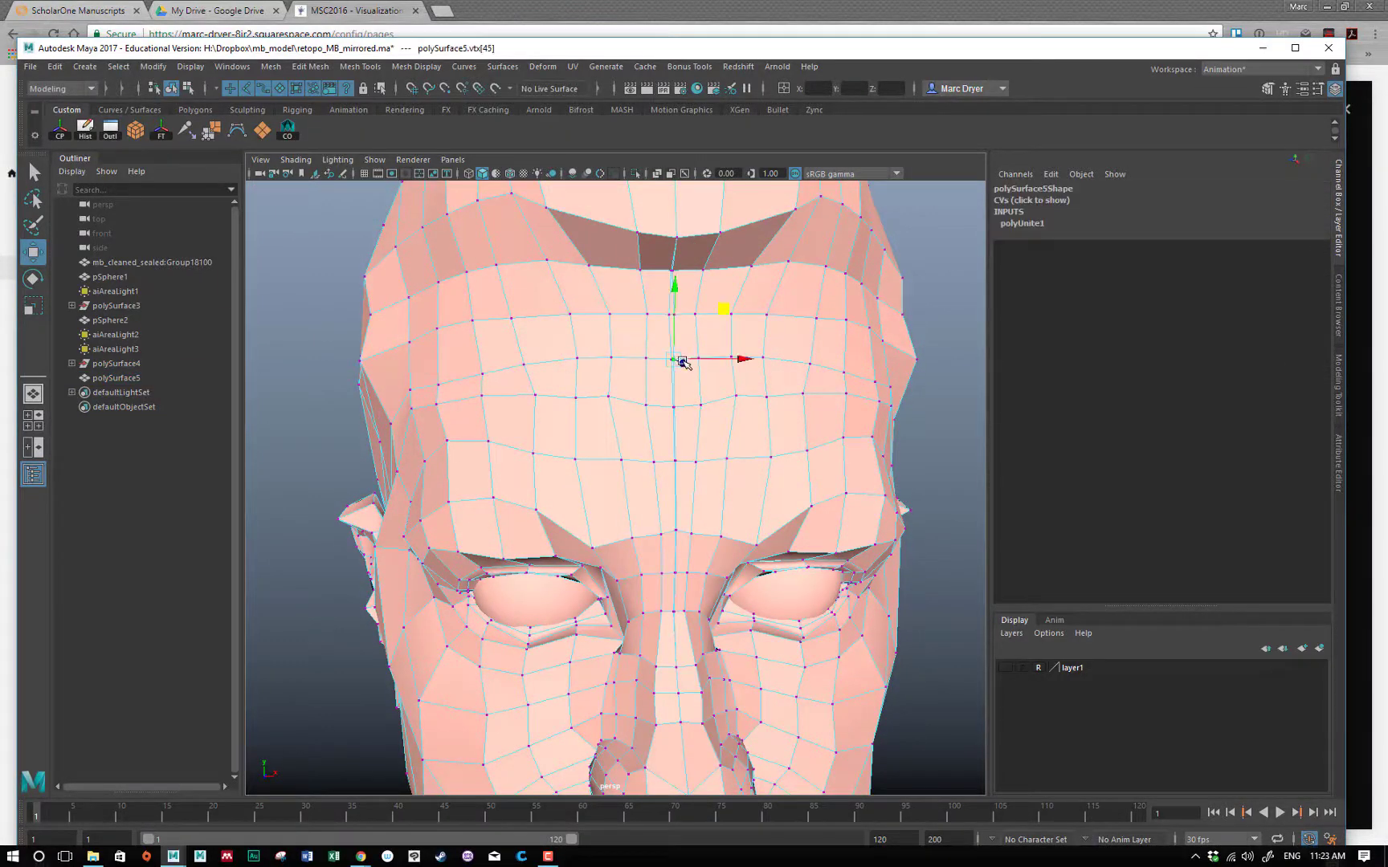
Pull the selected forehead seam vertex away from the centre line to test the seam, and undo the move
{"action": "left_click_drag", "start_coordinate": [715, 309], "coordinate": [674, 415]}
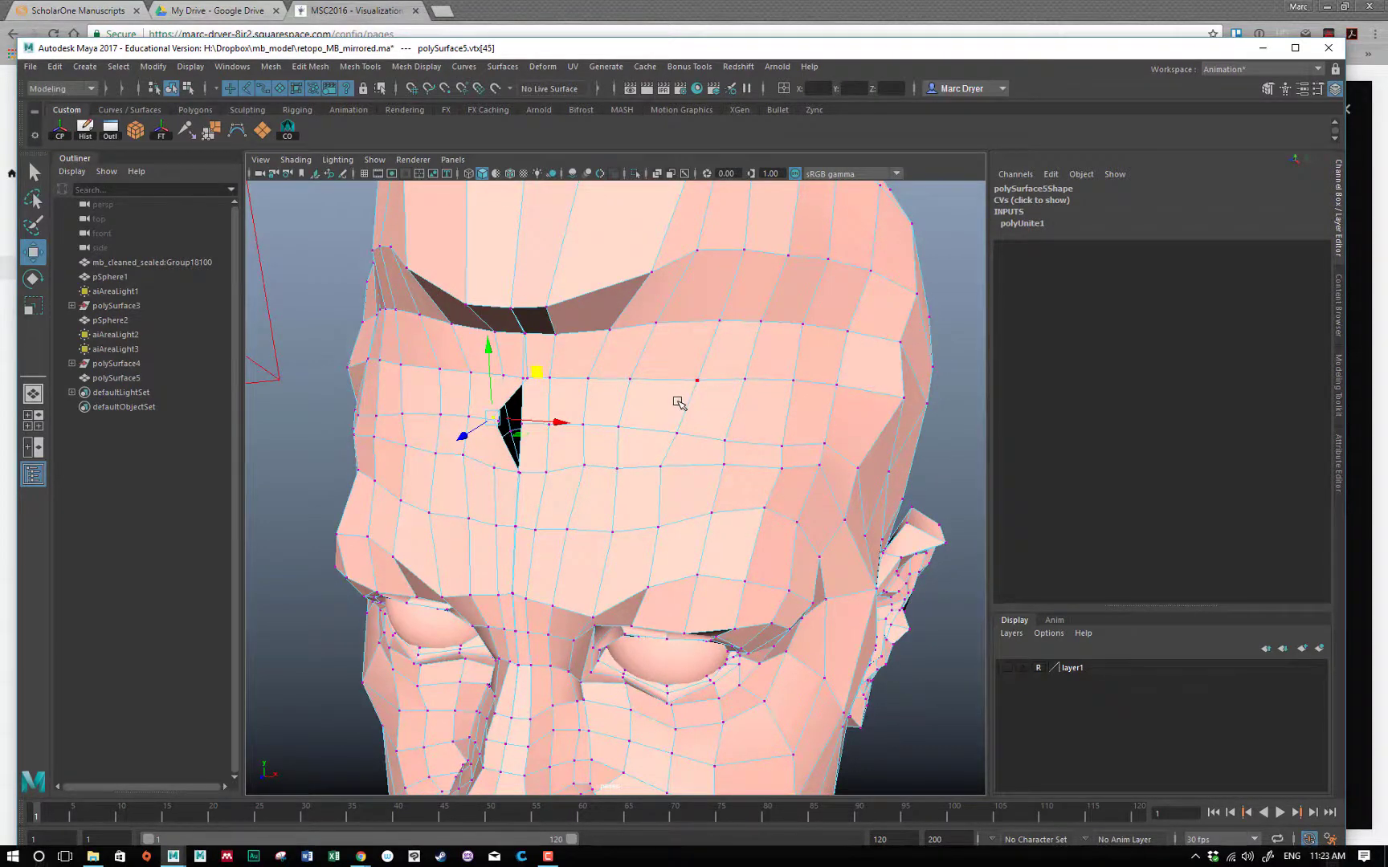
{"action": "key", "text": "bracketleft"}
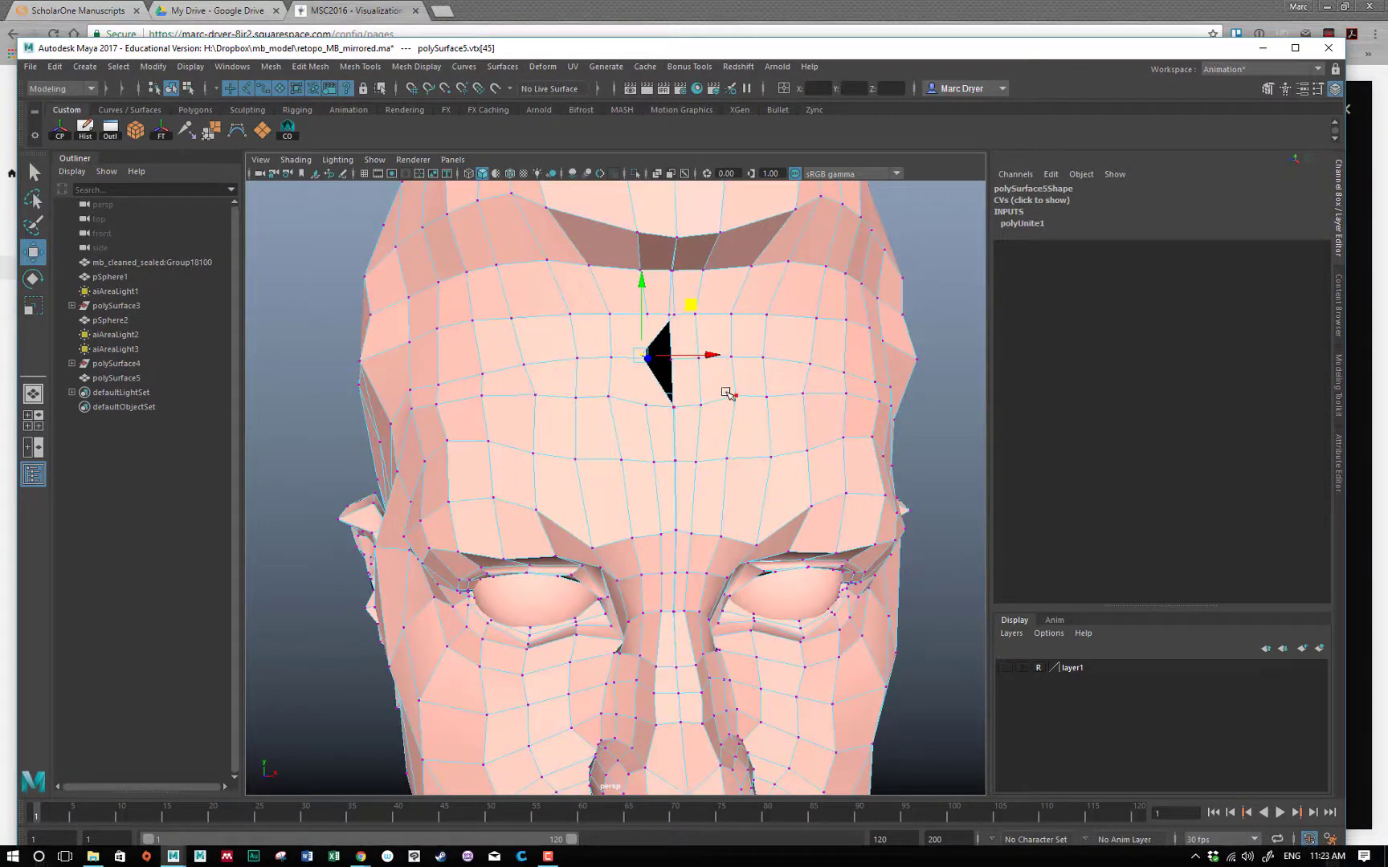
{"action": "key", "text": "ctrl+z"}
Switch from the perspective view to a full-size front view framing the whole head
{"action": "right_click_drag", "start_coordinate": [837, 386], "coordinate": [574, 374], "text": "alt"}
{"action": "left_click_drag", "start_coordinate": [574, 375], "coordinate": [617, 366], "text": "alt"}
{"action": "key", "text": "space"}
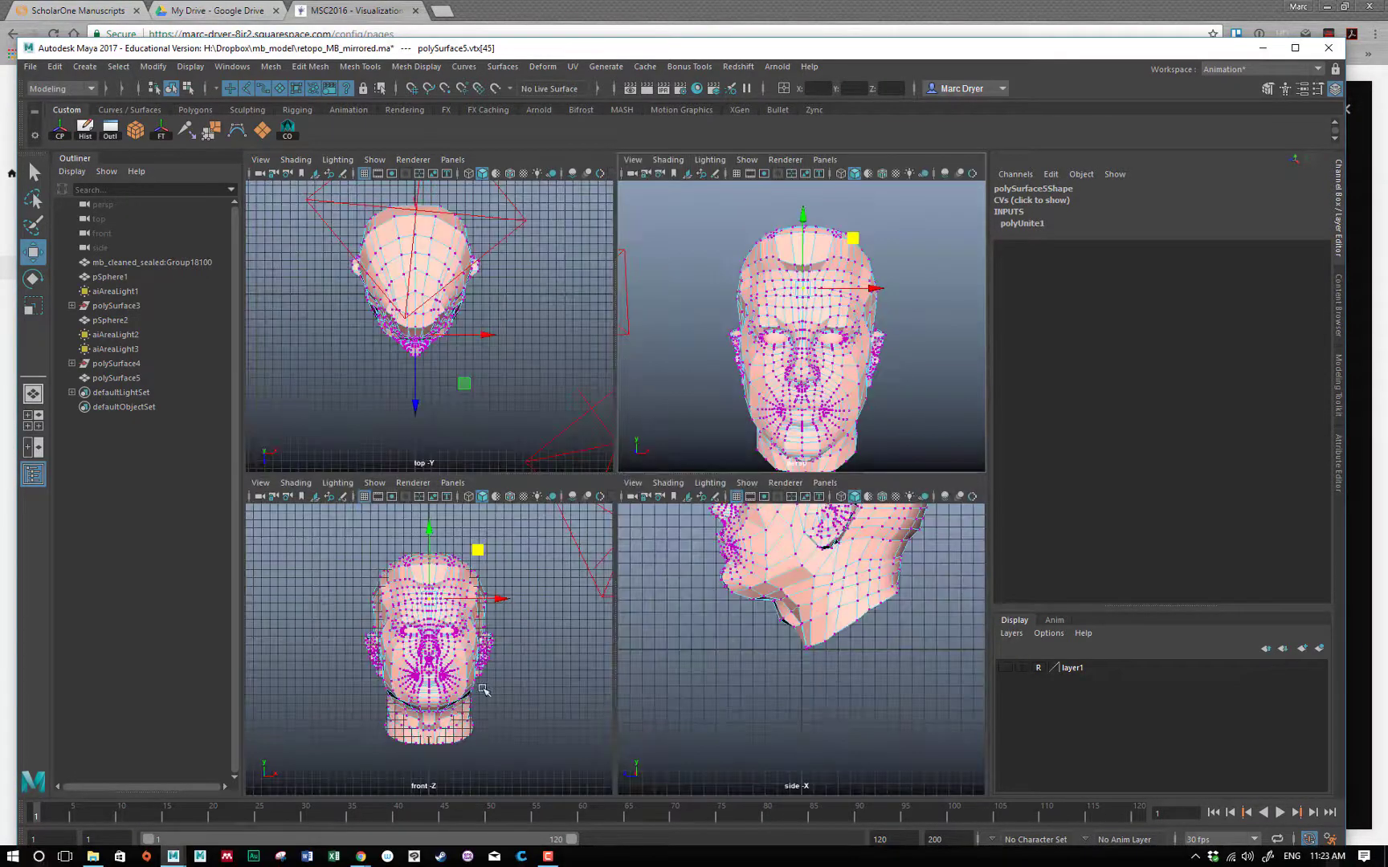
{"action": "key", "text": "space"}
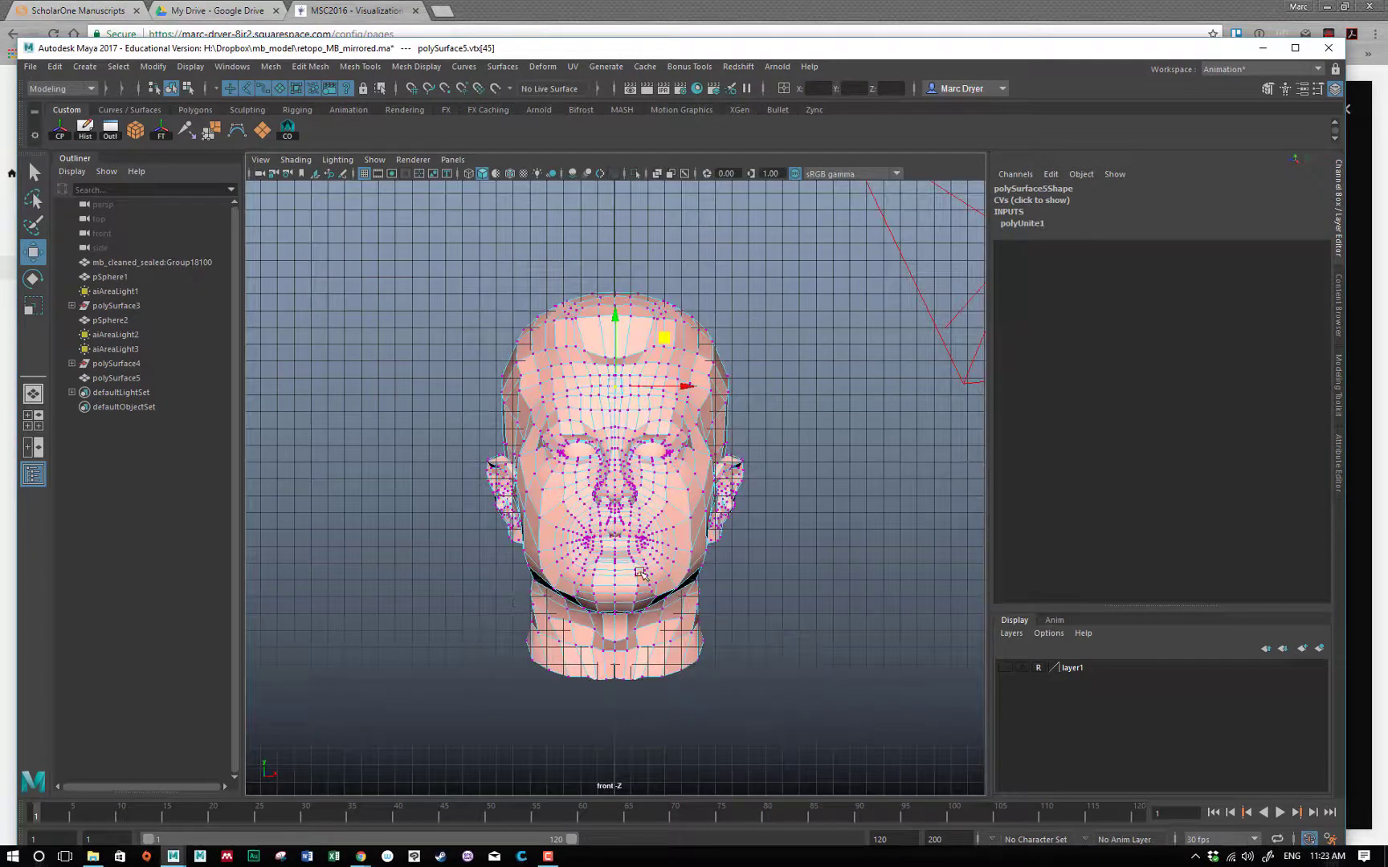
{"action": "right_click_drag", "start_coordinate": [476, 579], "coordinate": [712, 472], "text": "alt"}
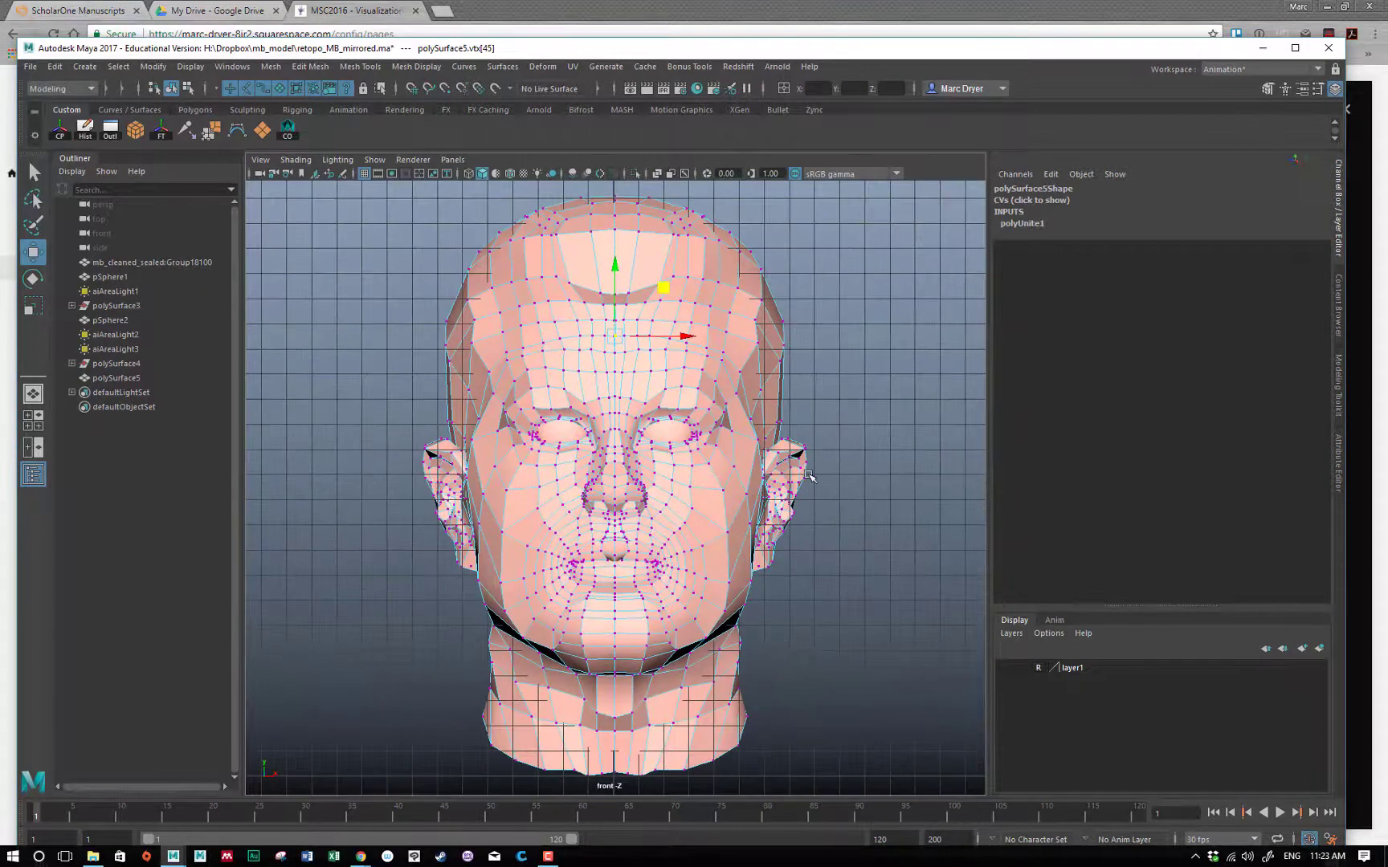
Select every vertex along the head's centre seam in the front view, and return to the perspective view
{"action": "right_click_drag", "start_coordinate": [805, 471], "coordinate": [711, 470], "text": "alt"}
{"action": "left_click_drag", "start_coordinate": [609, 215], "coordinate": [614, 757]}
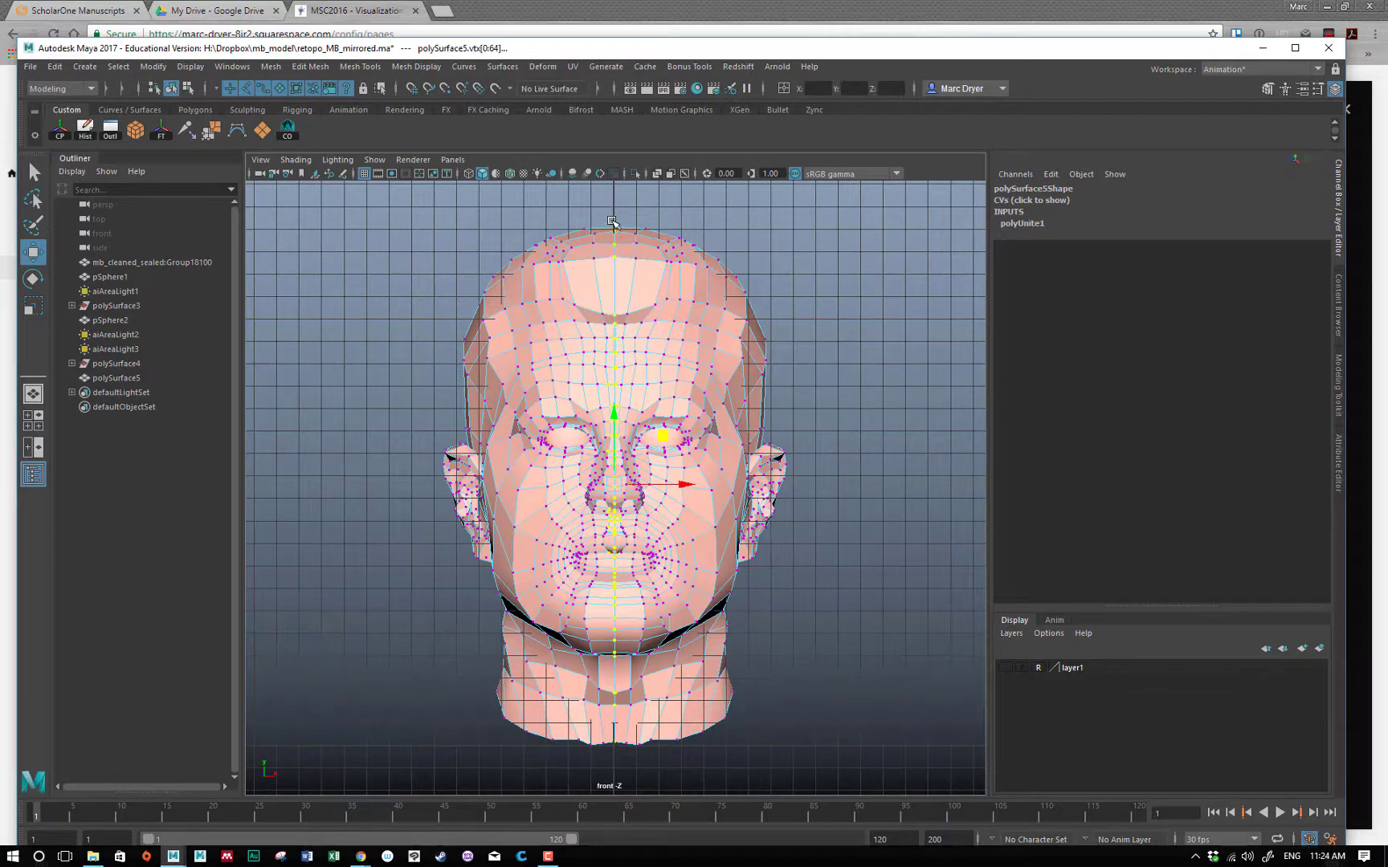
{"action": "left_click_drag", "start_coordinate": [612, 220], "coordinate": [616, 756]}
{"action": "key", "text": "space"}
{"action": "key", "text": "space"}
{"action": "mouse_move", "coordinate": [780, 365]}
{"action": "left_mouse_down"}
{"action": "mouse_move", "coordinate": [693, 382]}
{"action": "mouse_move", "coordinate": [775, 333]}
{"action": "mouse_move", "coordinate": [747, 361]}
{"action": "mouse_move", "coordinate": [623, 343]}
{"action": "mouse_move", "coordinate": [815, 343]}
{"action": "mouse_move", "coordinate": [465, 332]}
{"action": "mouse_move", "coordinate": [477, 285]}
{"action": "mouse_move", "coordinate": [481, 309]}
{"action": "mouse_move", "coordinate": [465, 319]}
{"action": "mouse_move", "coordinate": [782, 336]}
{"action": "left_mouse_up"}
{"action": "key", "text": "ctrl+z"}
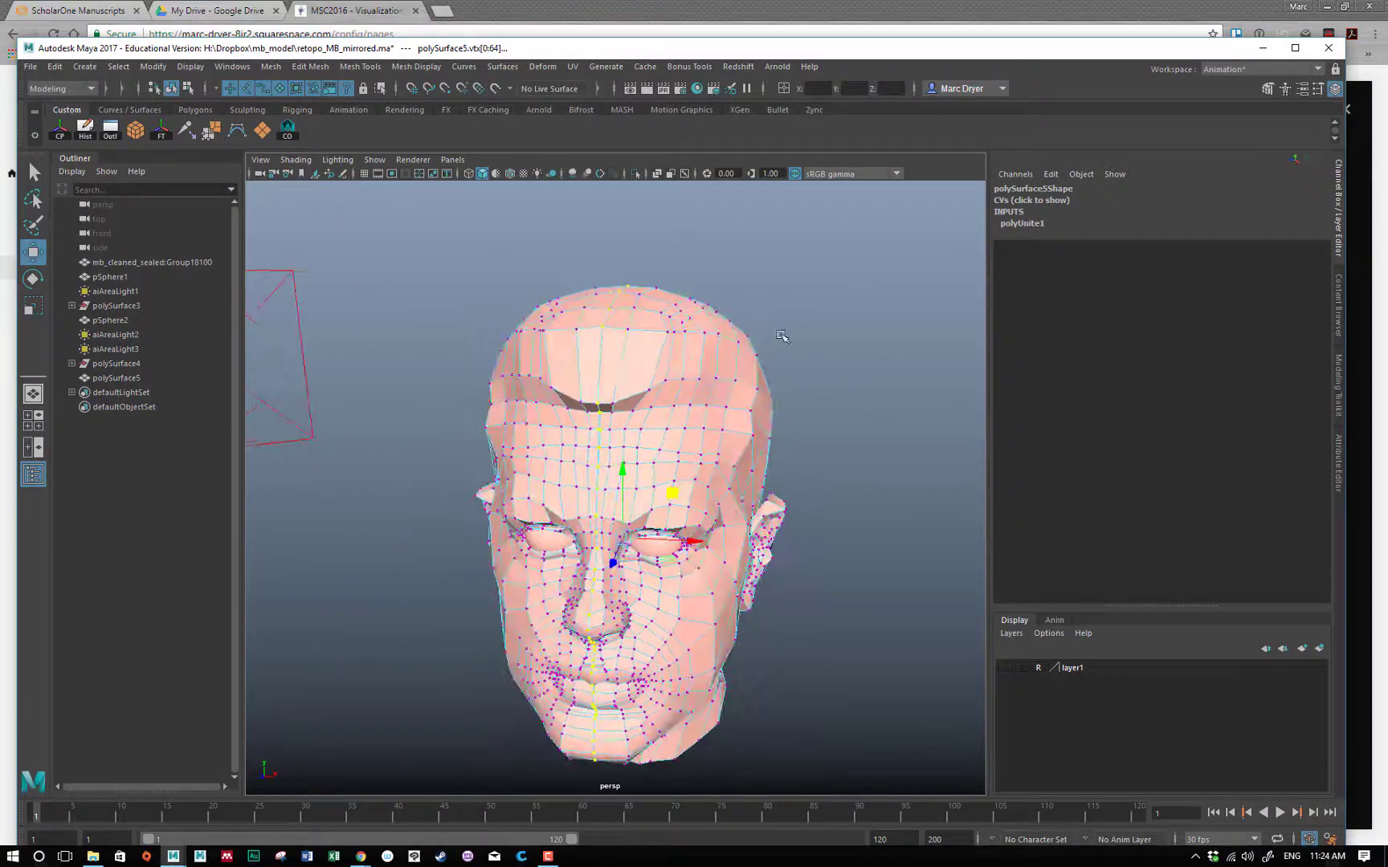
Merge the selected centre seam vertices with a distance threshold of 0.31
{"action": "left_click", "coordinate": [310, 67]}
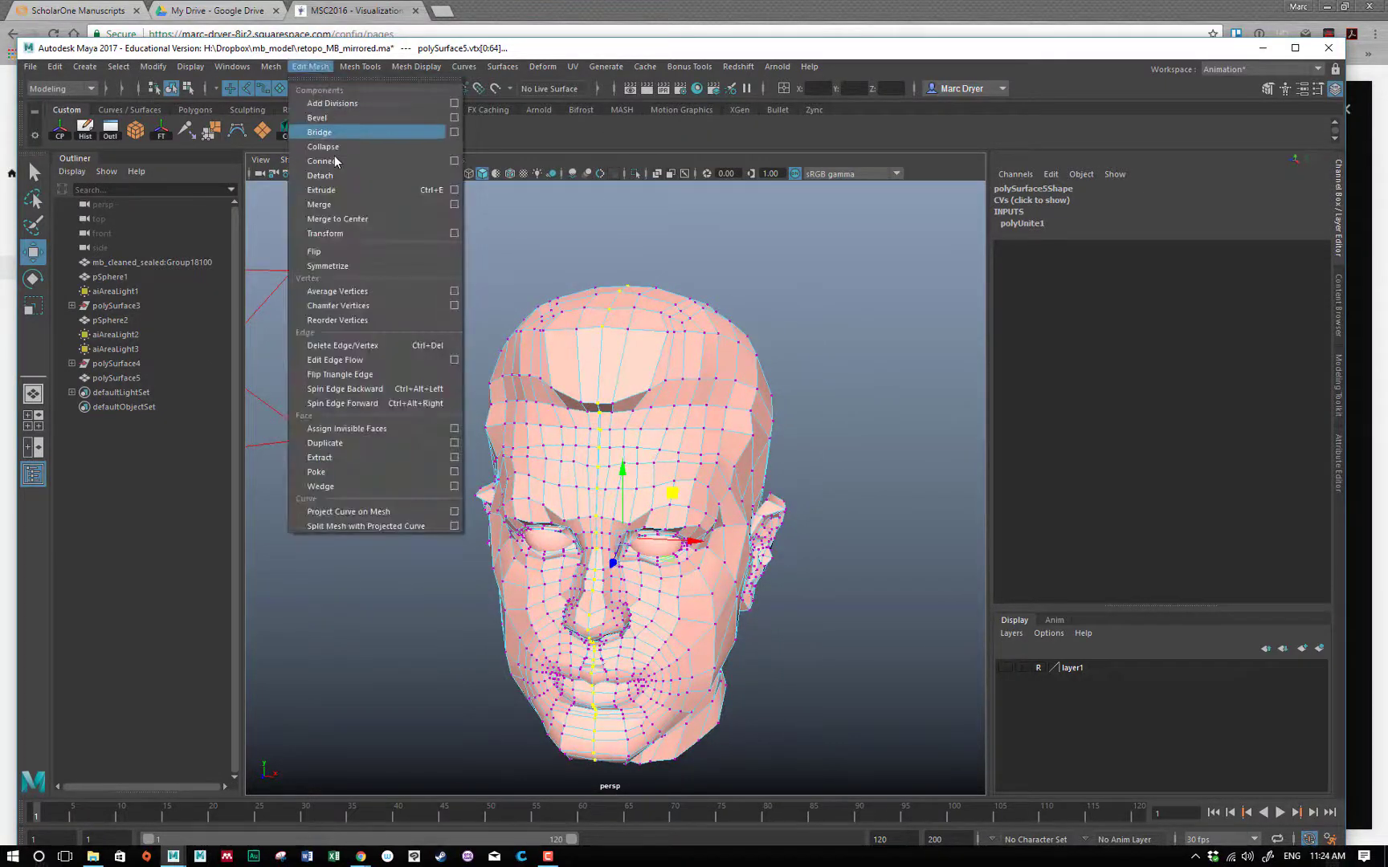
{"action": "left_click", "coordinate": [344, 206]}
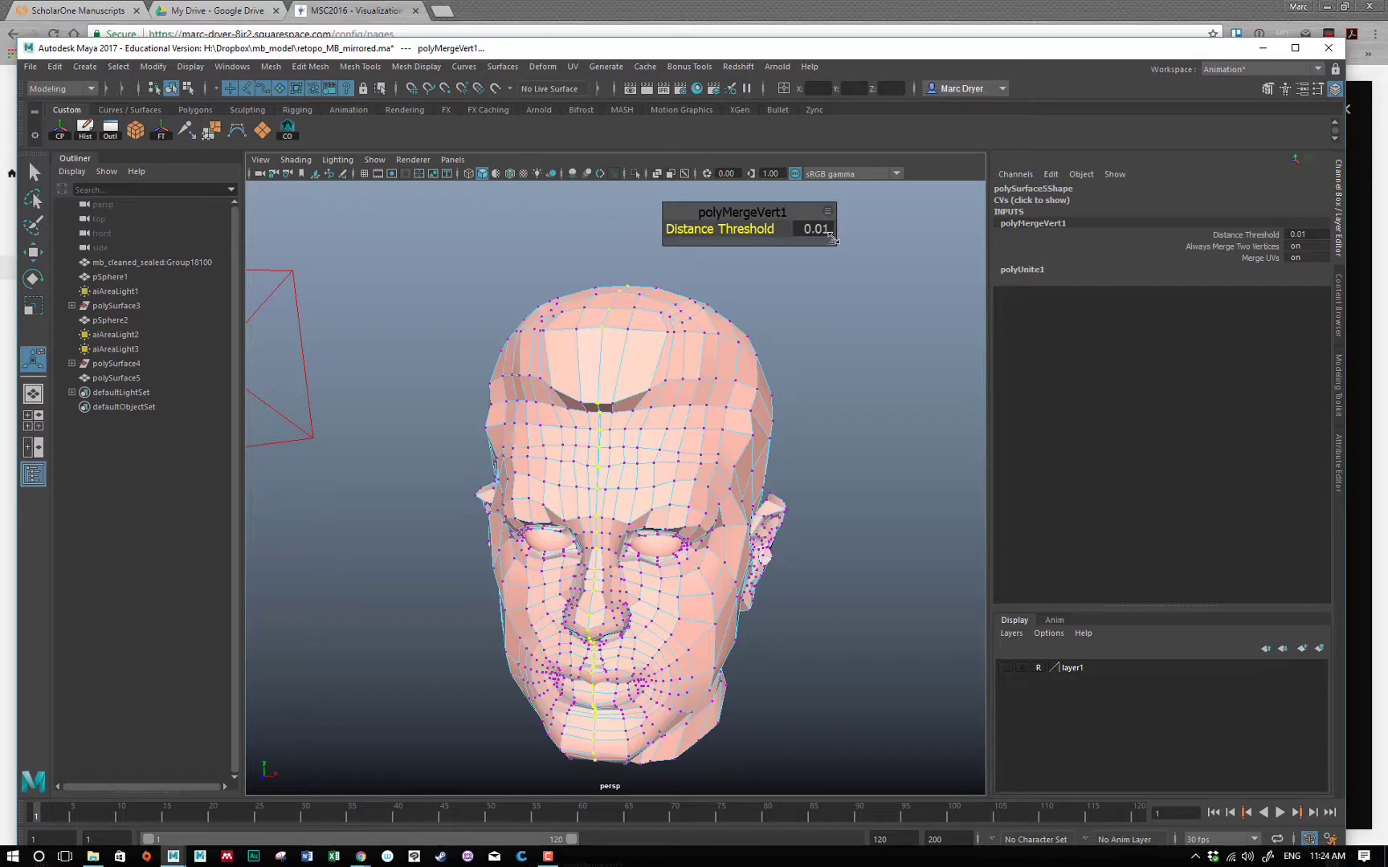
{"action": "scroll", "coordinate": [711, 370], "scroll_direction": "up", "scroll_amount": 5}
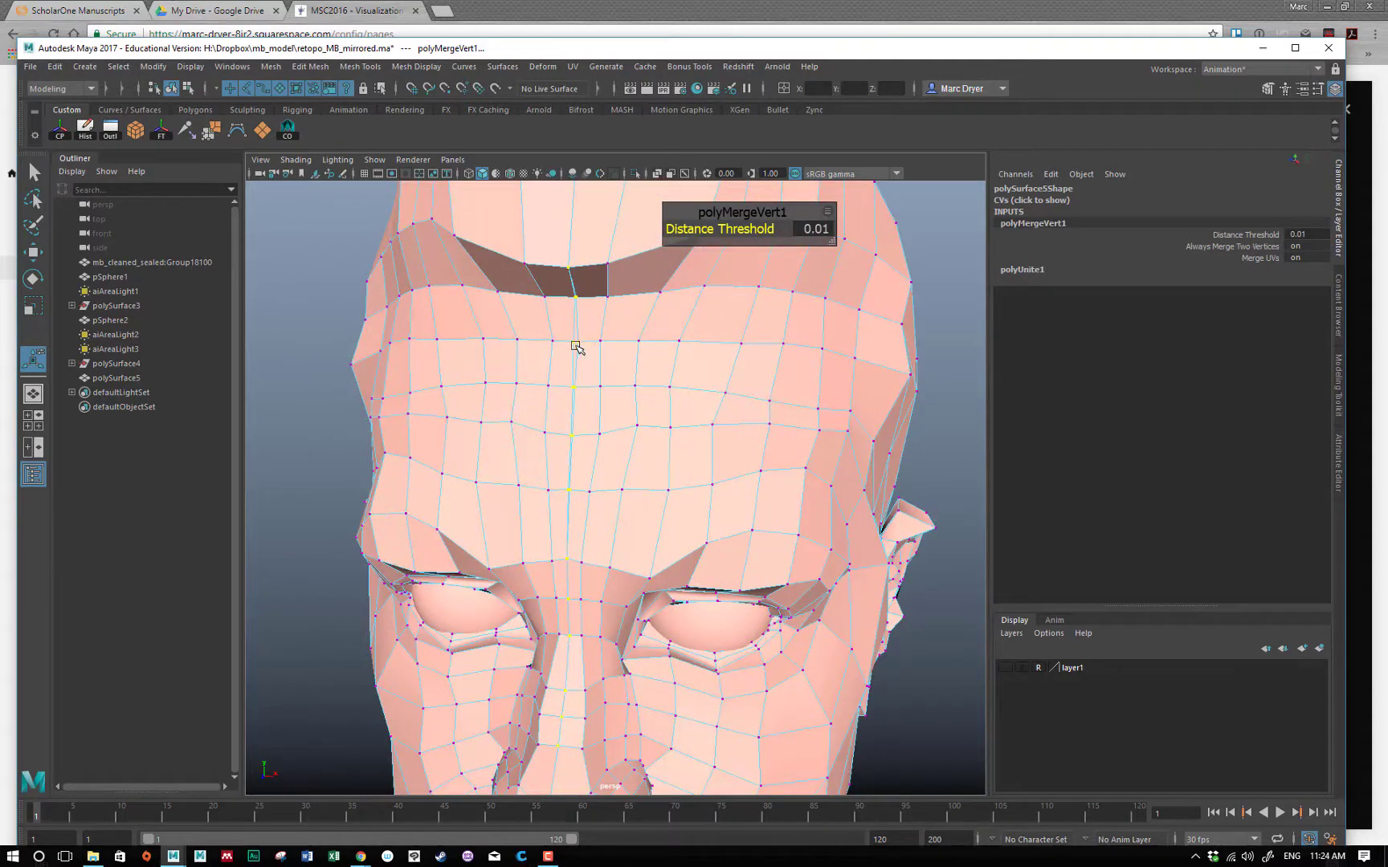
{"action": "left_click_drag", "start_coordinate": [727, 230], "coordinate": [730, 231]}
{"action": "mouse_move", "coordinate": [727, 229]}
{"action": "left_mouse_down"}
{"action": "mouse_move", "coordinate": [767, 229]}
{"action": "mouse_move", "coordinate": [727, 230]}
{"action": "left_mouse_up"}
Lower the merge's distance threshold to 0.21 and inspect the seam around the nose and mouth
{"action": "left_click_drag", "start_coordinate": [717, 451], "coordinate": [692, 394], "text": "alt"}
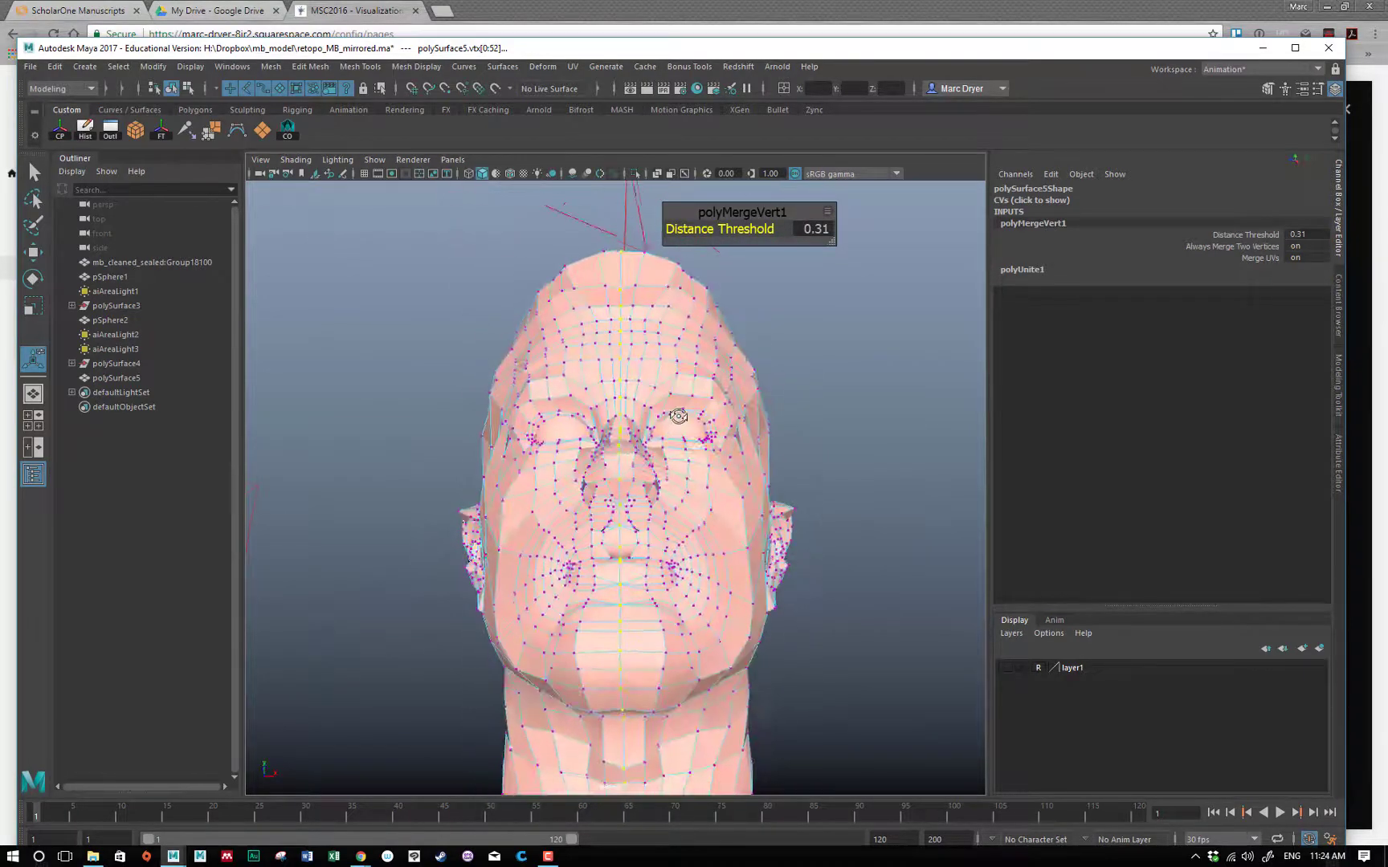
{"action": "scroll", "coordinate": [715, 351], "scroll_direction": "up", "scroll_amount": 5}
{"action": "middle_click_drag", "start_coordinate": [715, 351], "coordinate": [645, 539], "text": "alt"}
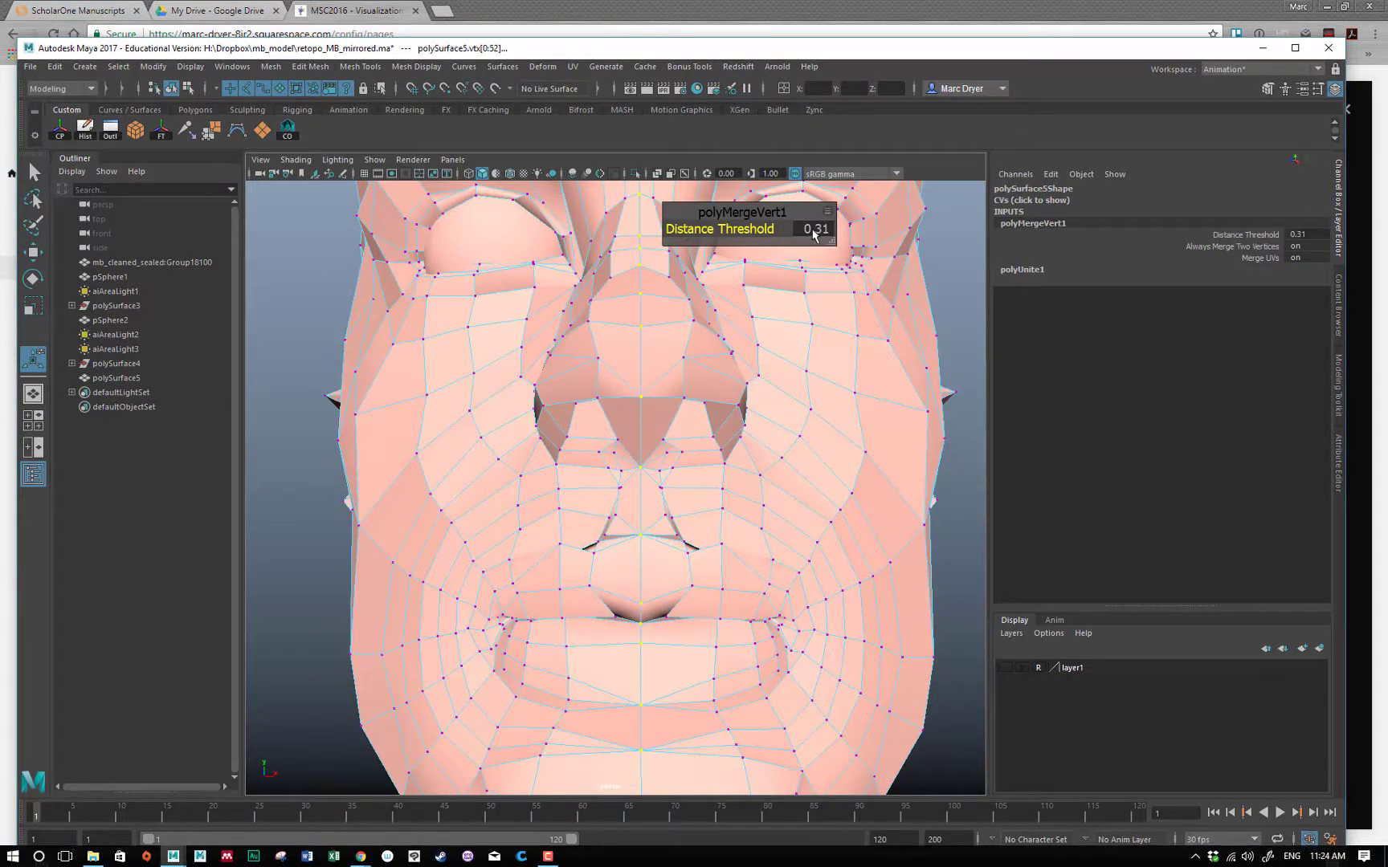
{"action": "left_click_drag", "start_coordinate": [761, 229], "coordinate": [756, 229]}
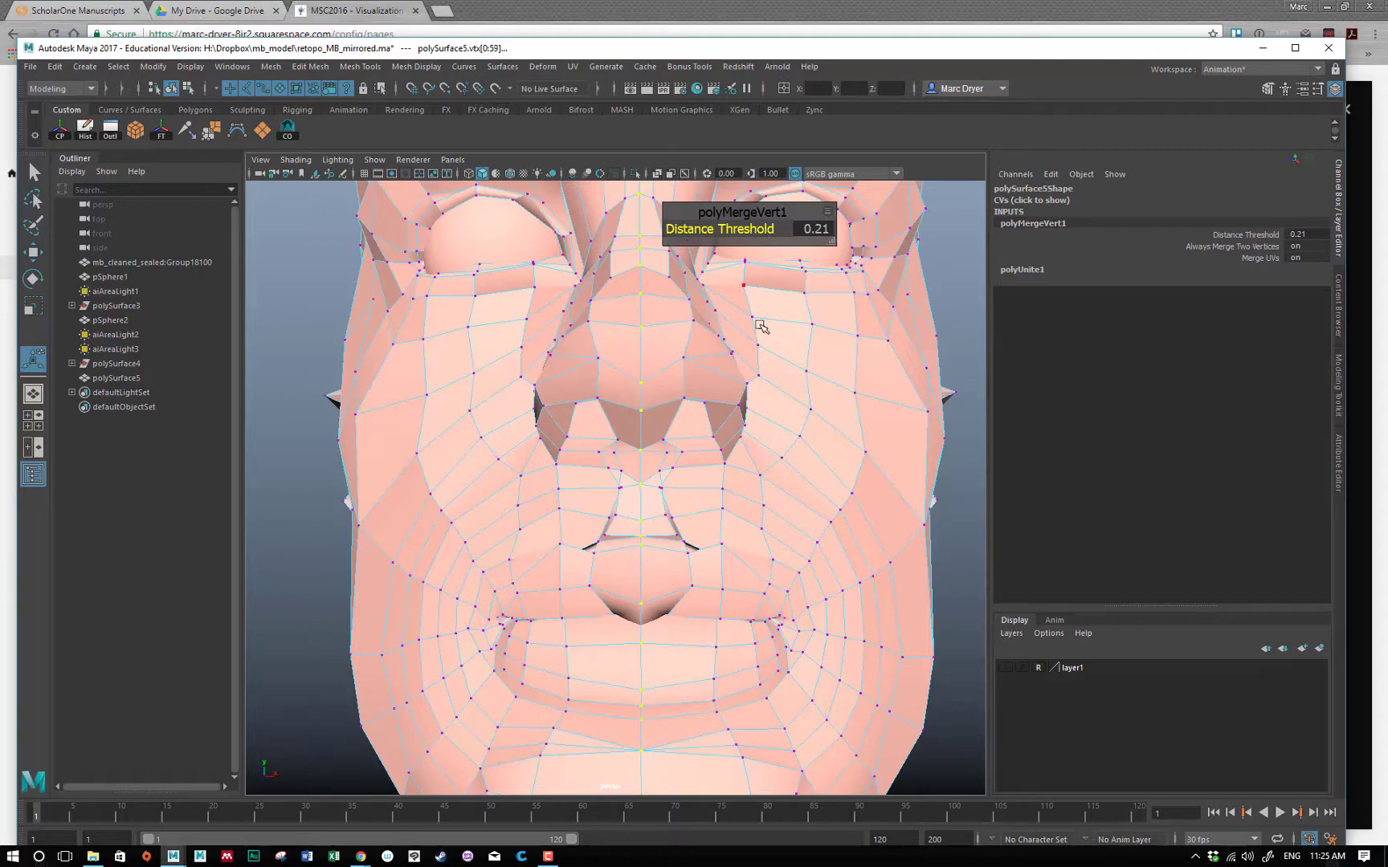
{"action": "left_click_drag", "start_coordinate": [761, 326], "coordinate": [644, 392], "text": "alt"}
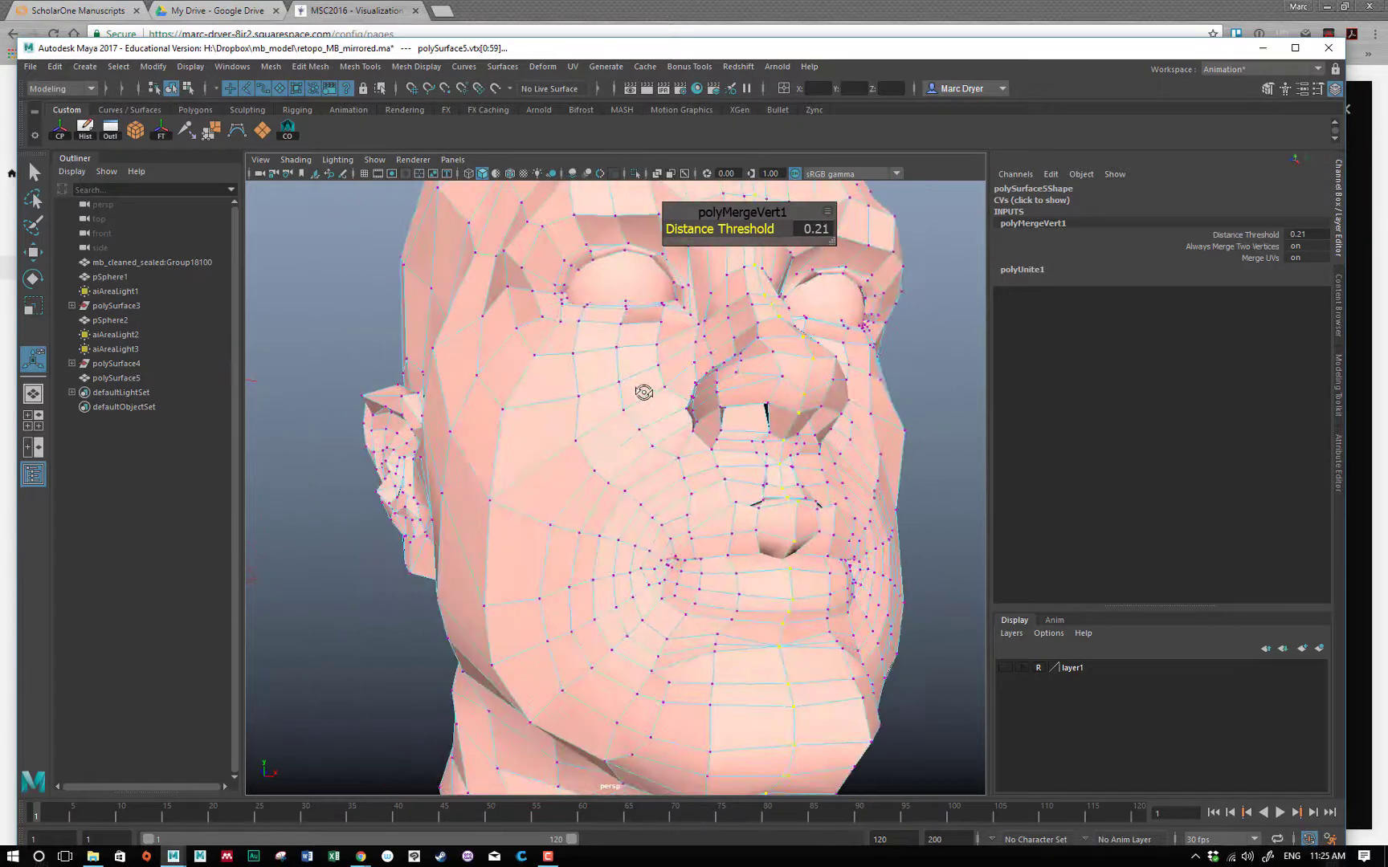
{"action": "right_click_drag", "start_coordinate": [674, 417], "coordinate": [878, 491], "text": "alt"}
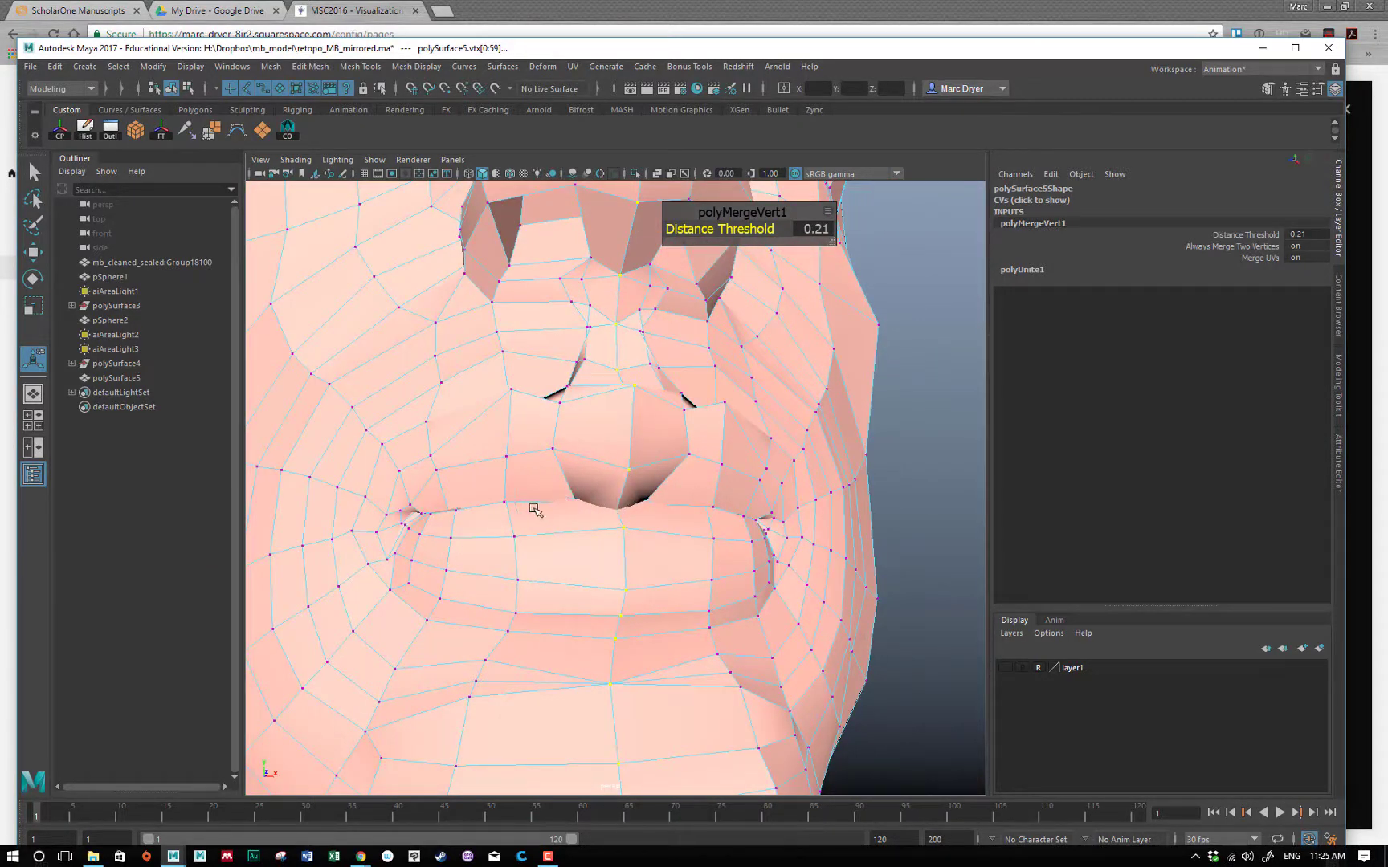
{"action": "scroll", "coordinate": [657, 487], "scroll_direction": "down", "scroll_amount": 10}
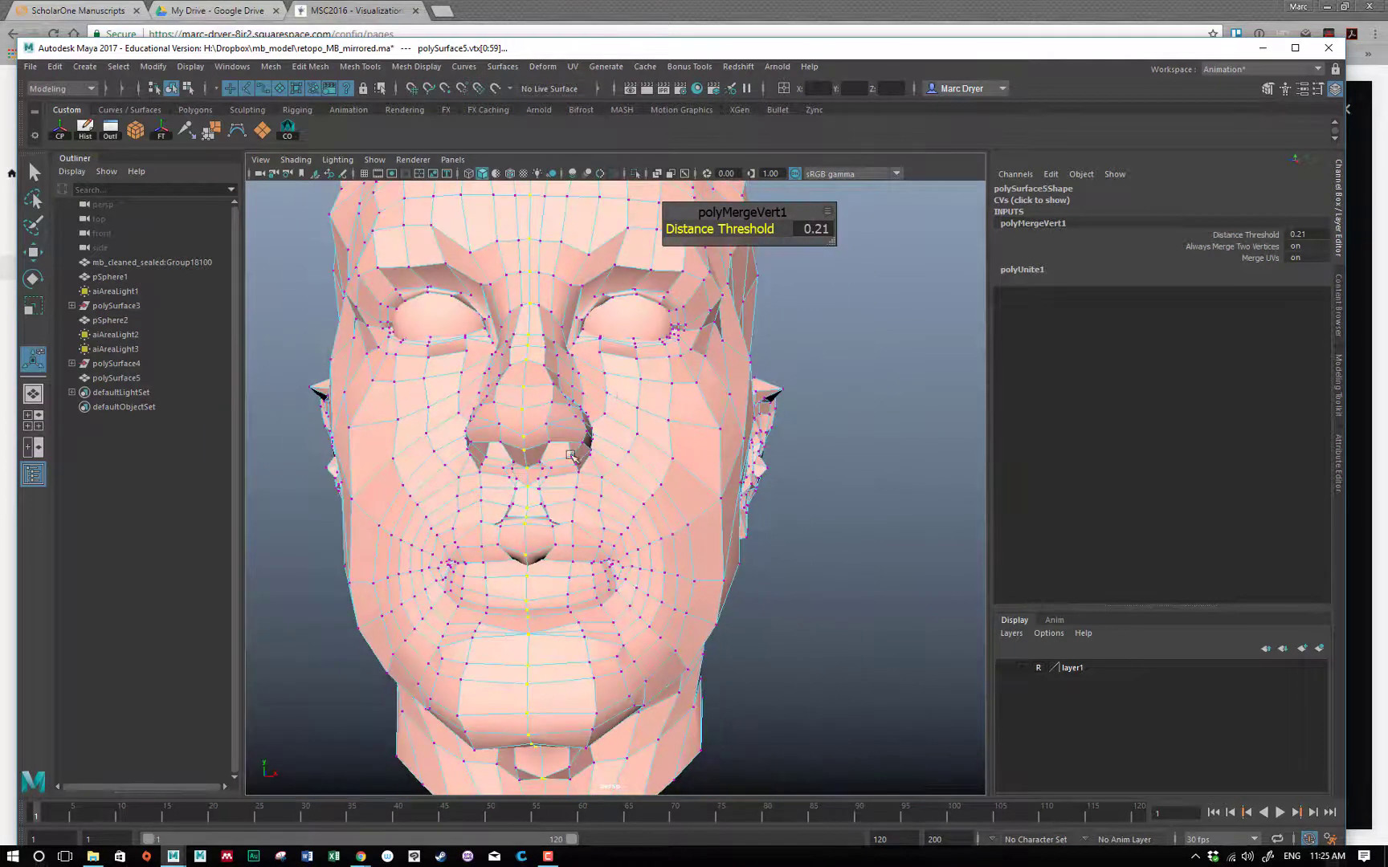
{"action": "left_click_drag", "start_coordinate": [608, 408], "coordinate": [608, 448], "text": "alt"}
Show the merged head in object mode with smooth mesh preview and examine it from several angles
{"action": "right_click_drag", "start_coordinate": [608, 448], "coordinate": [649, 442]}
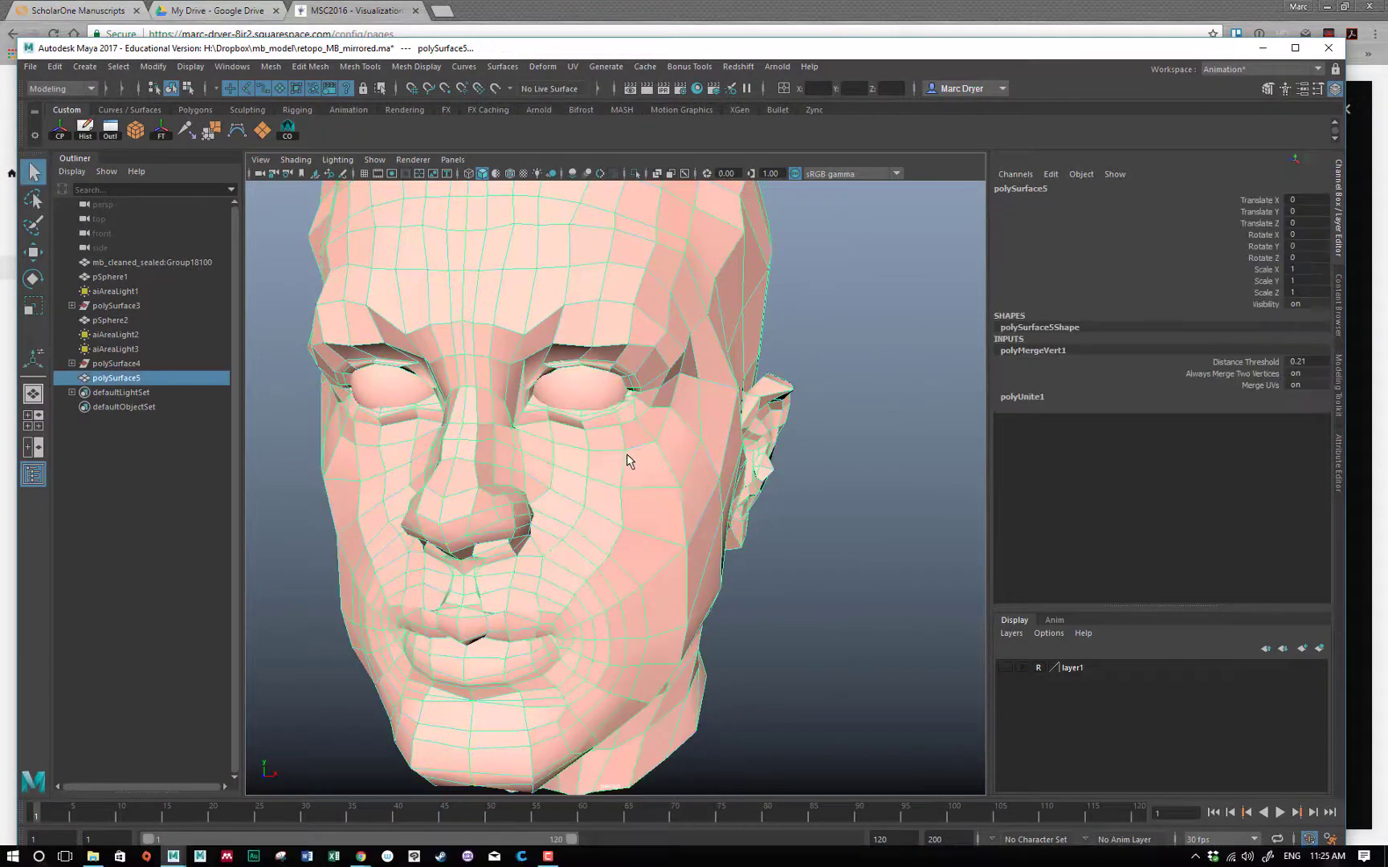
{"action": "left_click_drag", "start_coordinate": [630, 459], "coordinate": [809, 559], "text": "alt"}
{"action": "key", "text": "3"}
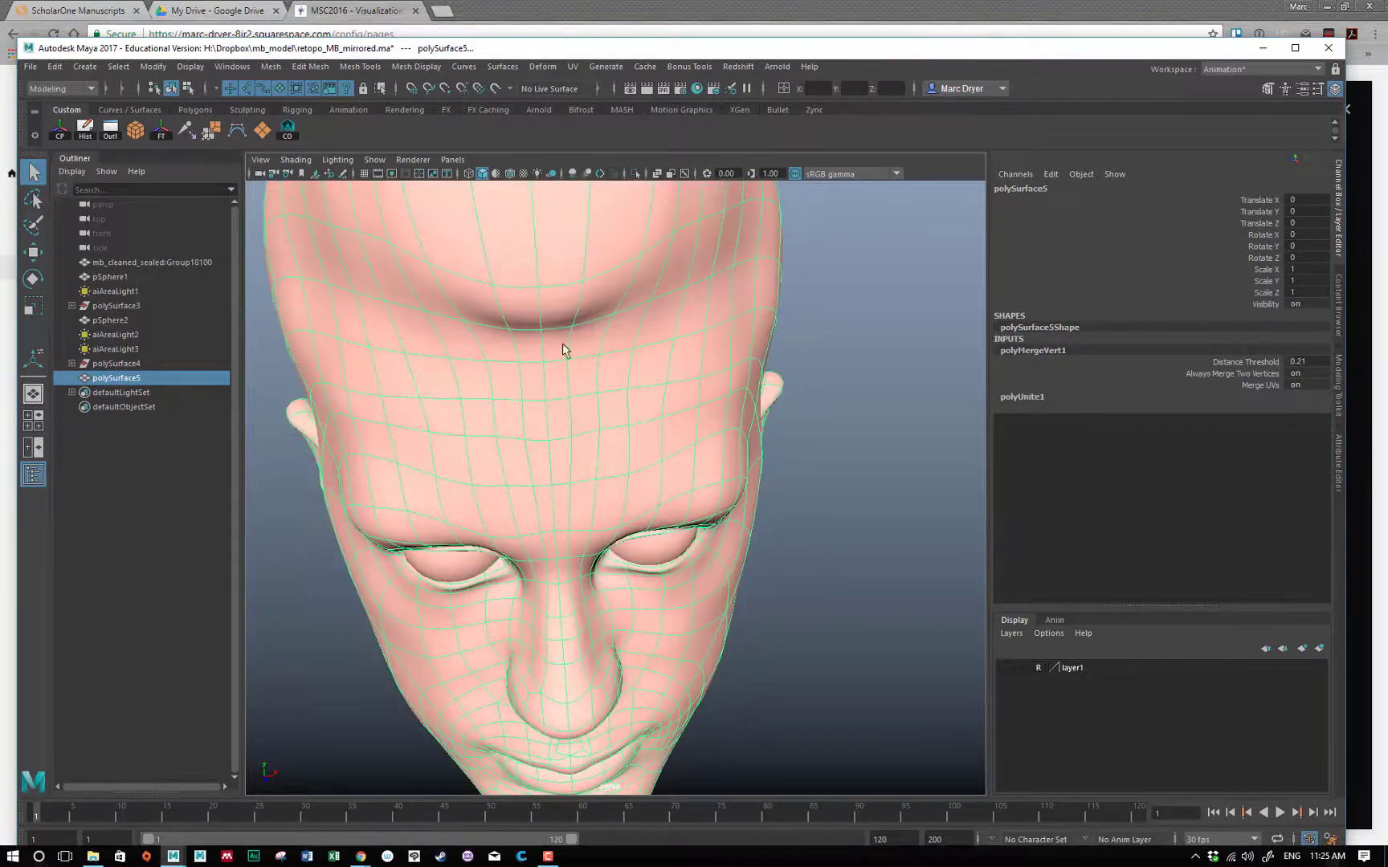
{"action": "left_click_drag", "start_coordinate": [680, 425], "coordinate": [624, 431], "text": "alt"}
{"action": "right_click_drag", "start_coordinate": [624, 431], "coordinate": [506, 427], "text": "alt"}
{"action": "left_click_drag", "start_coordinate": [506, 427], "coordinate": [676, 408], "text": "alt"}
{"action": "right_click_drag", "start_coordinate": [676, 407], "coordinate": [744, 340], "text": "alt"}
{"action": "left_click_drag", "start_coordinate": [654, 388], "coordinate": [845, 368], "text": "alt"}
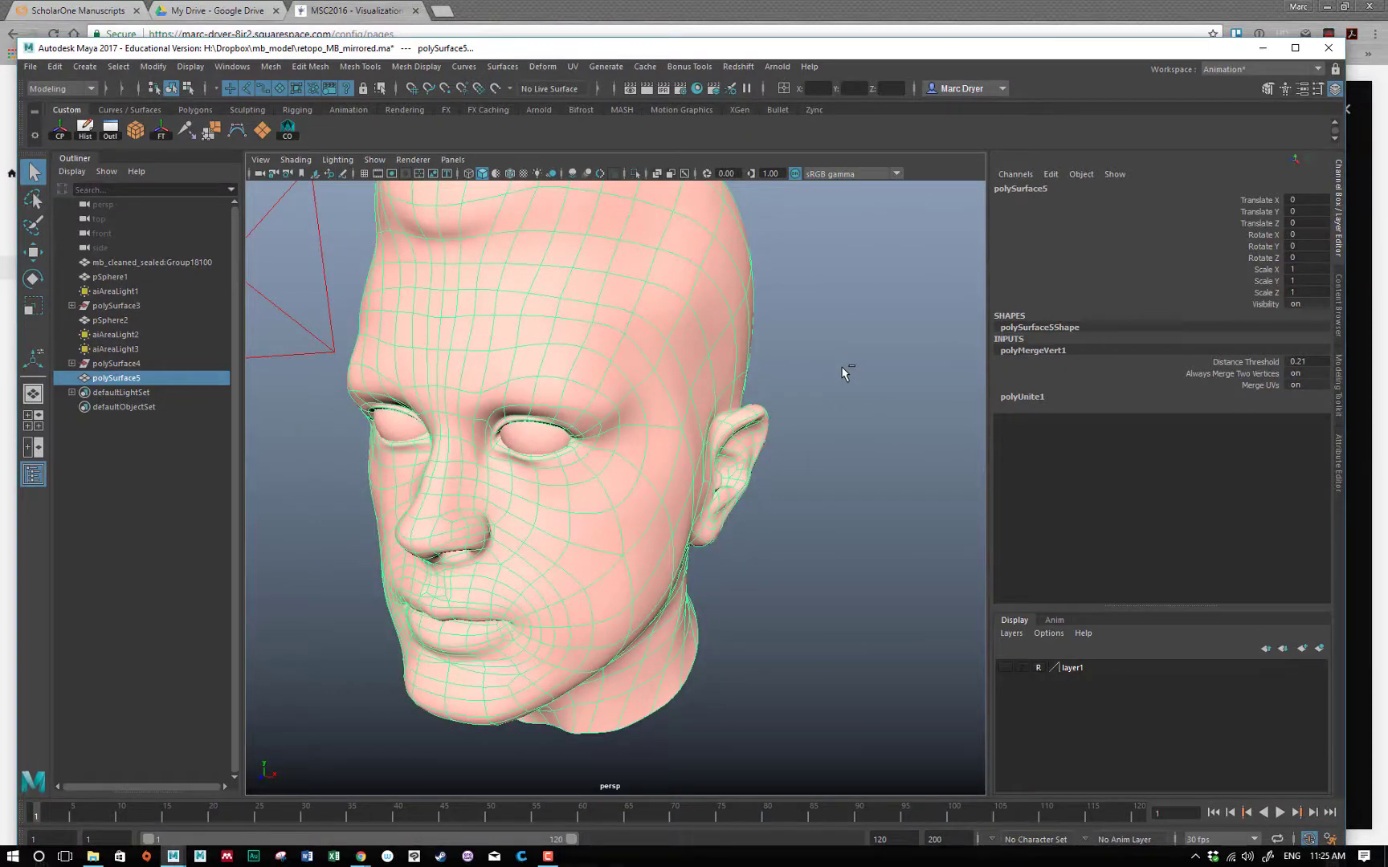
Undo the vertex merge and the centre seam selection, going back to the unmerged combined head
{"action": "key", "text": "ctrl+z"}
{"action": "key", "text": "ctrl+z"}
{"action": "key", "text": "ctrl+z"}
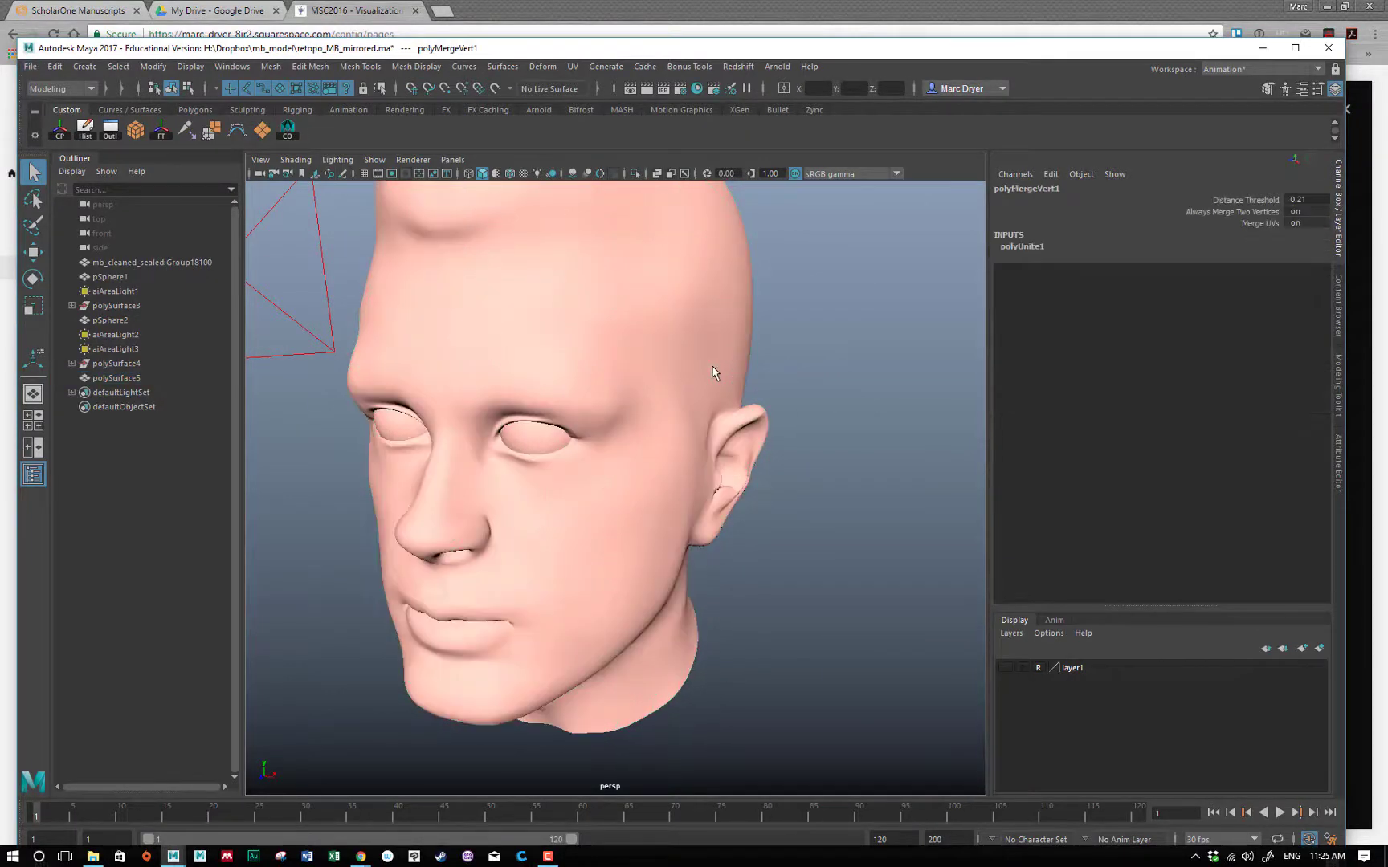
{"action": "key", "text": "ctrl+z"}
{"action": "left_click_drag", "start_coordinate": [619, 370], "coordinate": [671, 369], "text": "alt"}
{"action": "key", "text": "ctrl+z"}
{"action": "key", "text": "ctrl+z"}
{"action": "key", "text": "ctrl+z"}
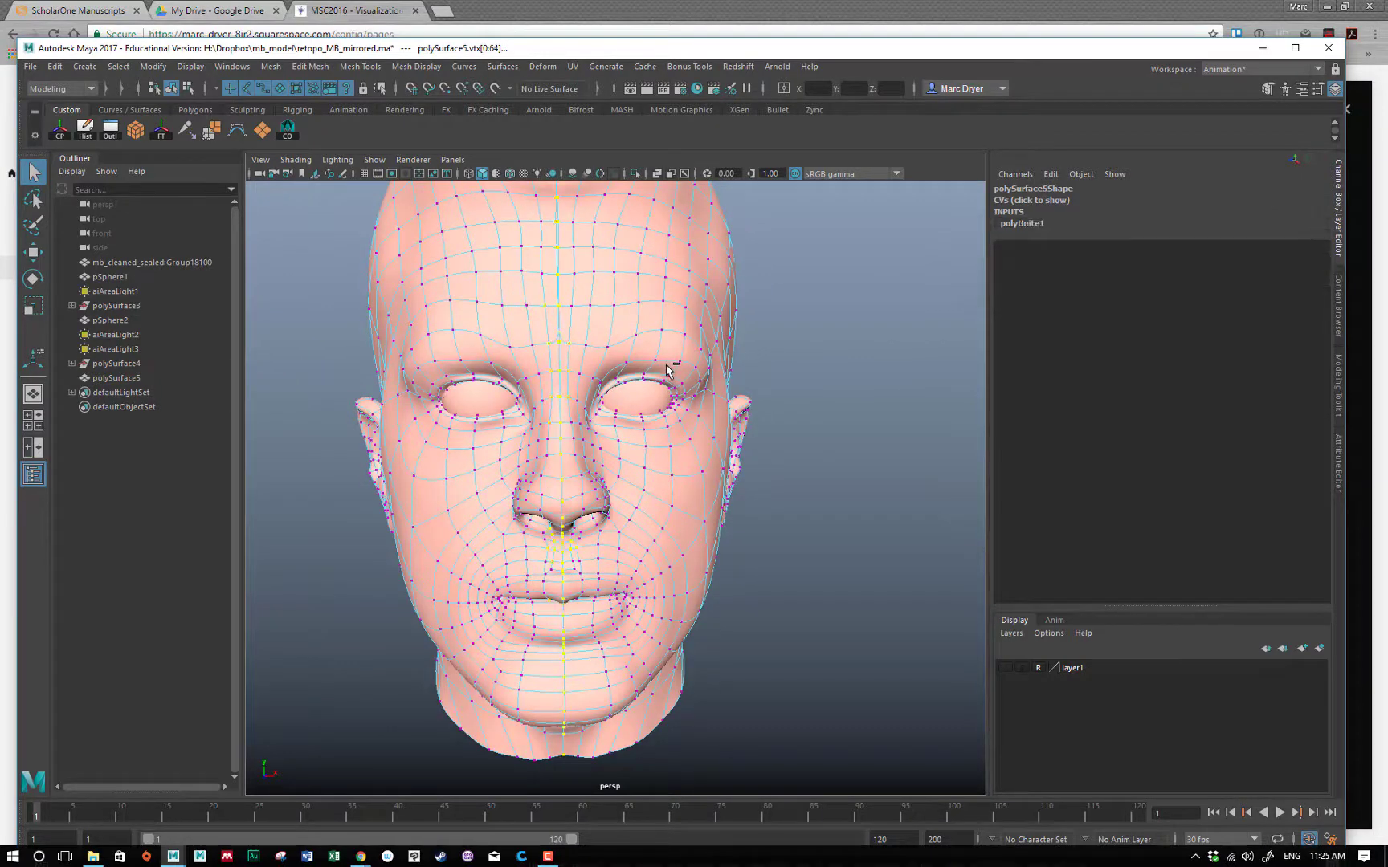
{"action": "key", "text": "ctrl+z"}
{"action": "key", "text": "ctrl+z"}
{"action": "key", "text": "ctrl+z"}
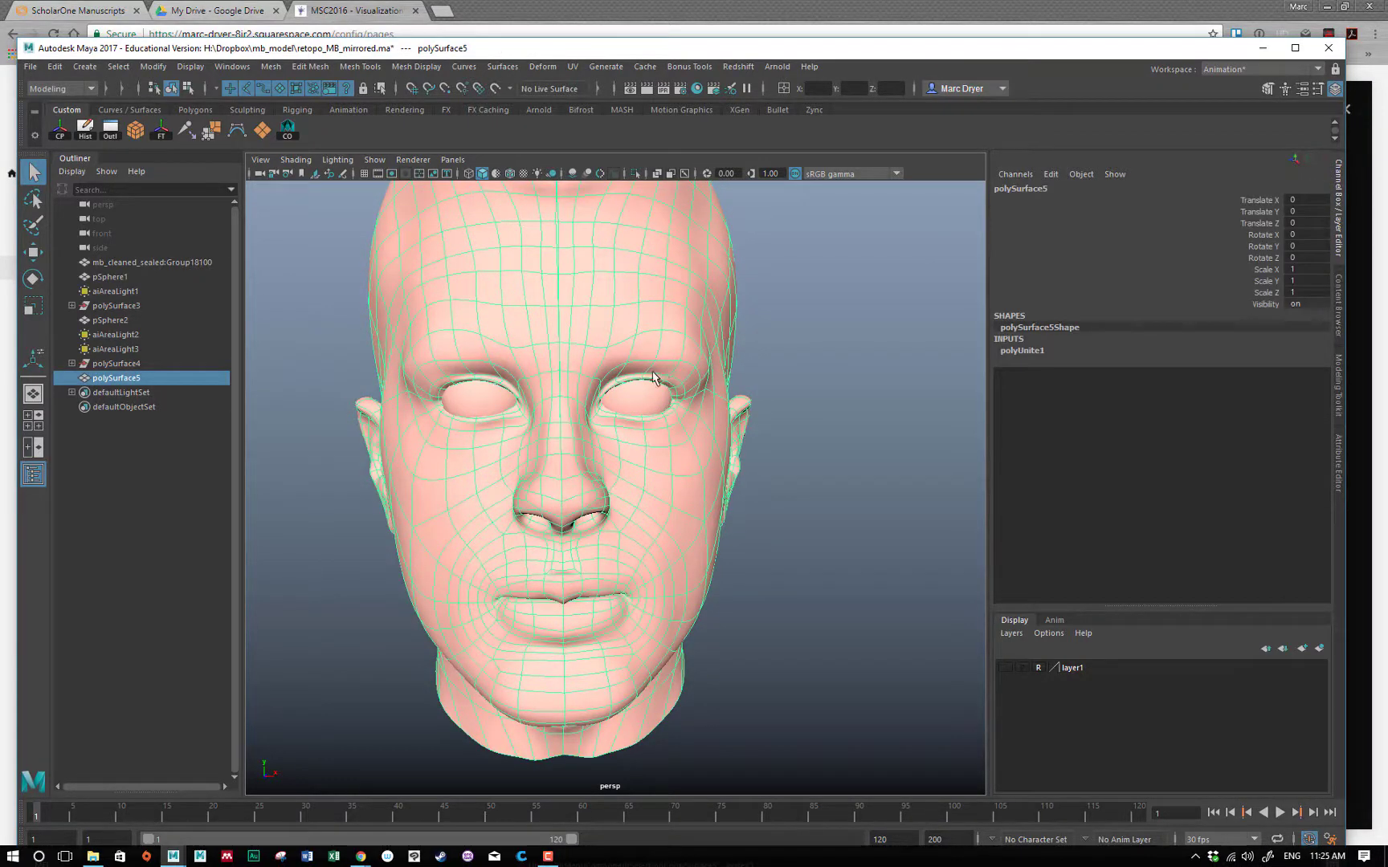
Select the head's centre seam vertices in vertex mode in the front view, leaving out those between the brows
{"action": "right_click_drag", "start_coordinate": [620, 277], "coordinate": [558, 277]}
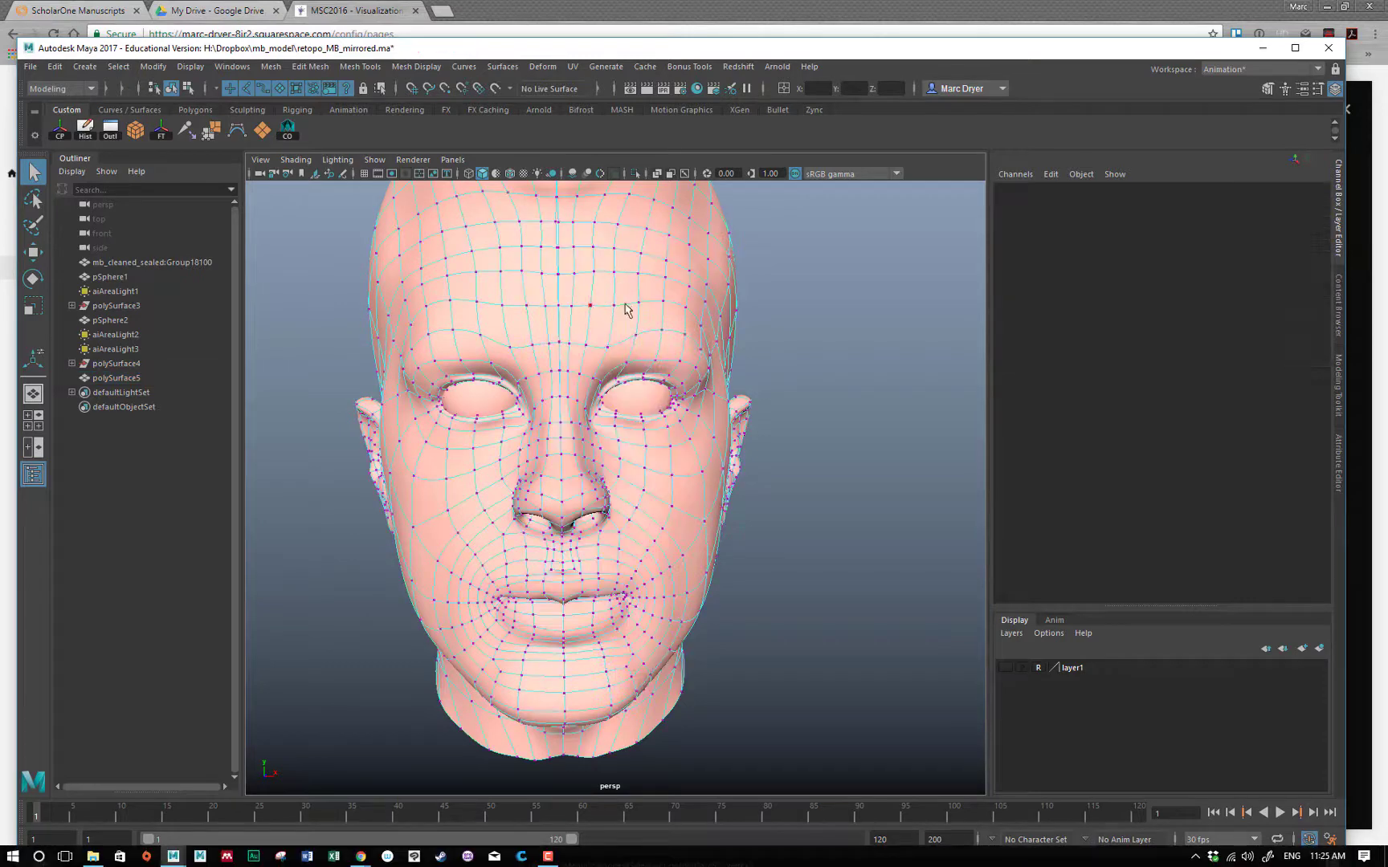
{"action": "right_click_drag", "start_coordinate": [779, 345], "coordinate": [591, 295], "text": "alt"}
{"action": "key", "text": "space"}
{"action": "key", "text": "space"}
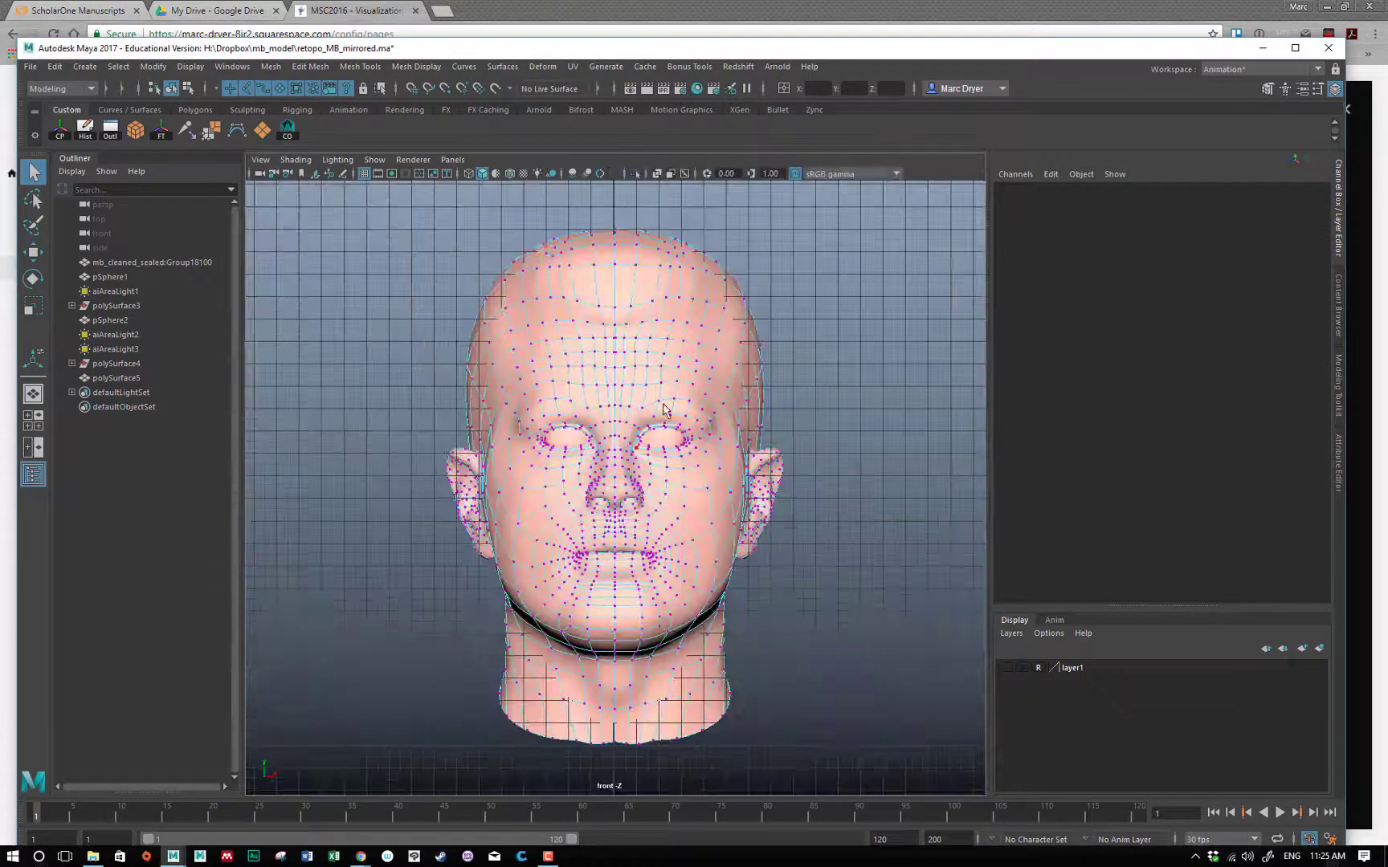
{"action": "left_click_drag", "start_coordinate": [612, 230], "coordinate": [616, 763]}
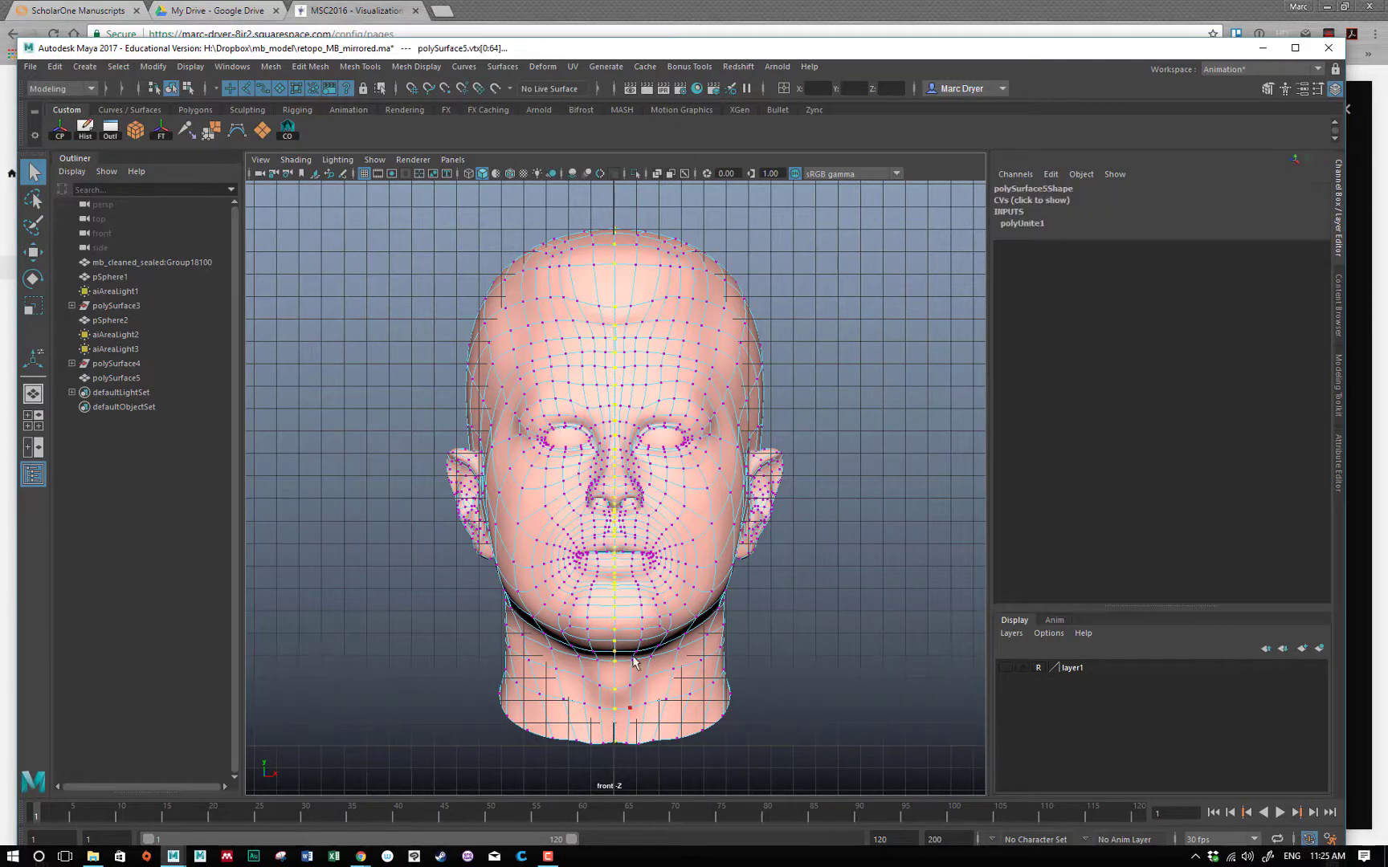
{"action": "left_click", "coordinate": [617, 411], "text": "ctrl"}
Merge the selected seam vertices with a distance threshold of 0.21 and return to the perspective view
{"action": "left_click", "coordinate": [310, 67]}
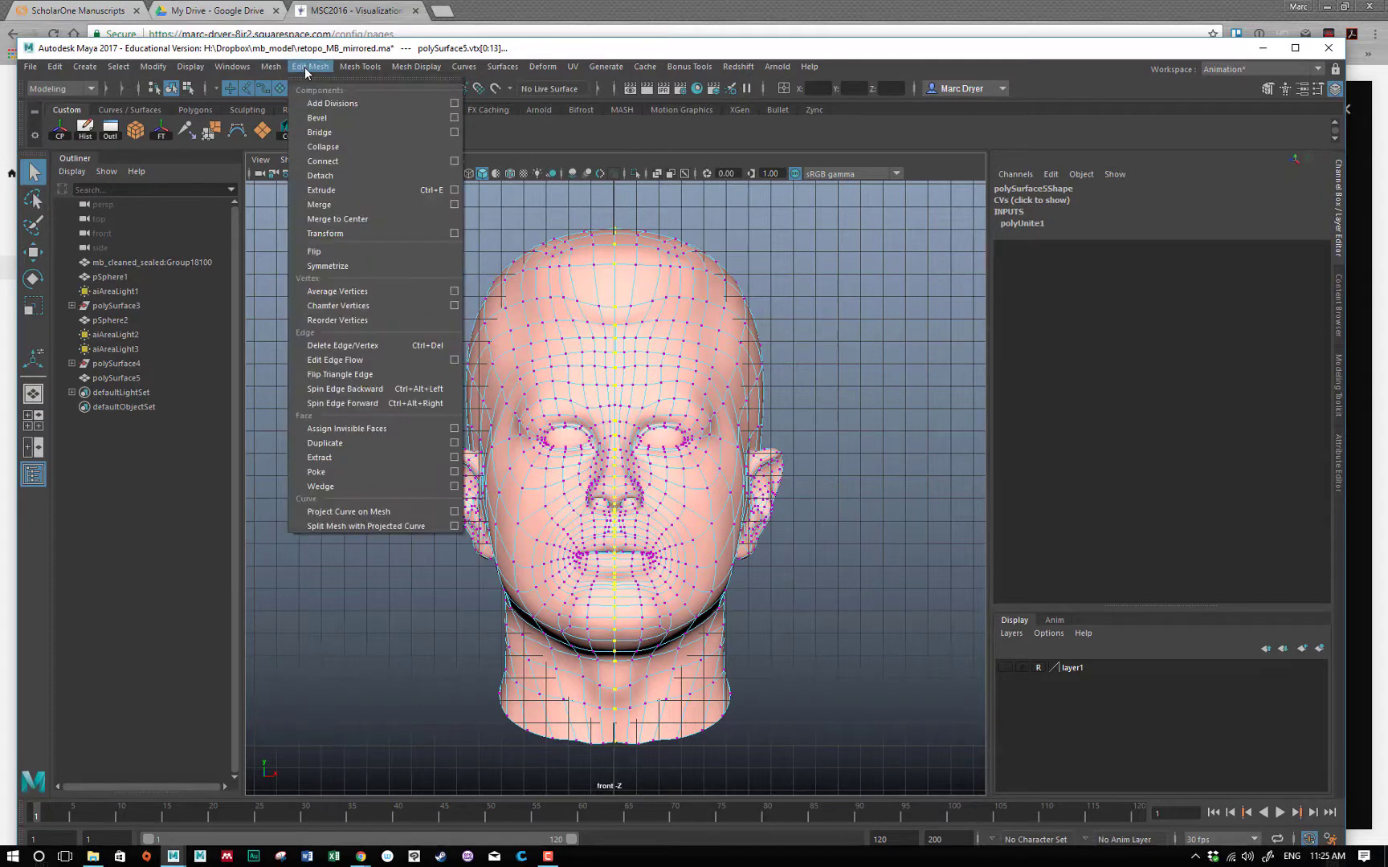
{"action": "left_click", "coordinate": [348, 204]}
{"action": "left_click_drag", "start_coordinate": [731, 229], "coordinate": [732, 230]}
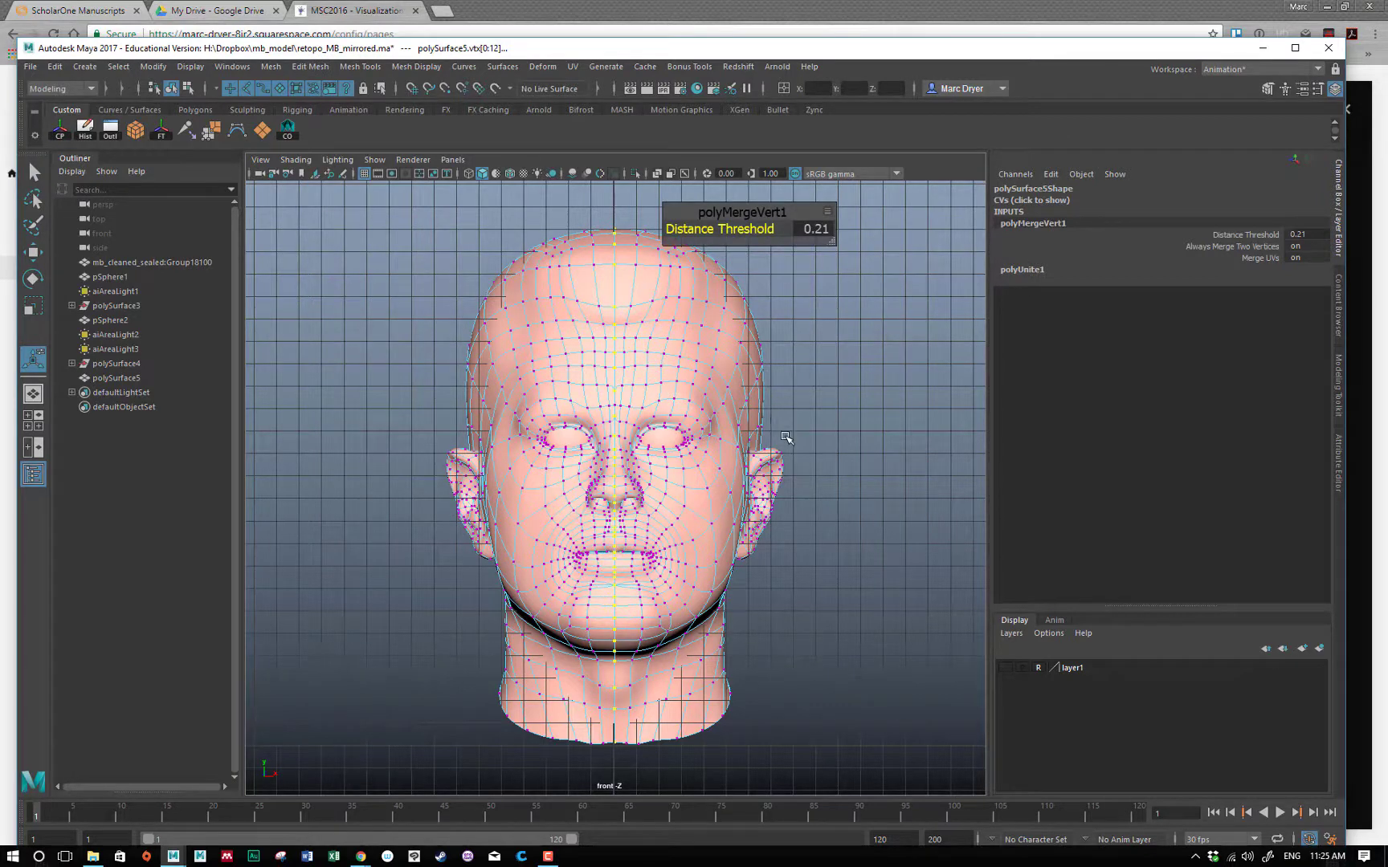
{"action": "key", "text": "space"}
{"action": "key", "text": "space"}
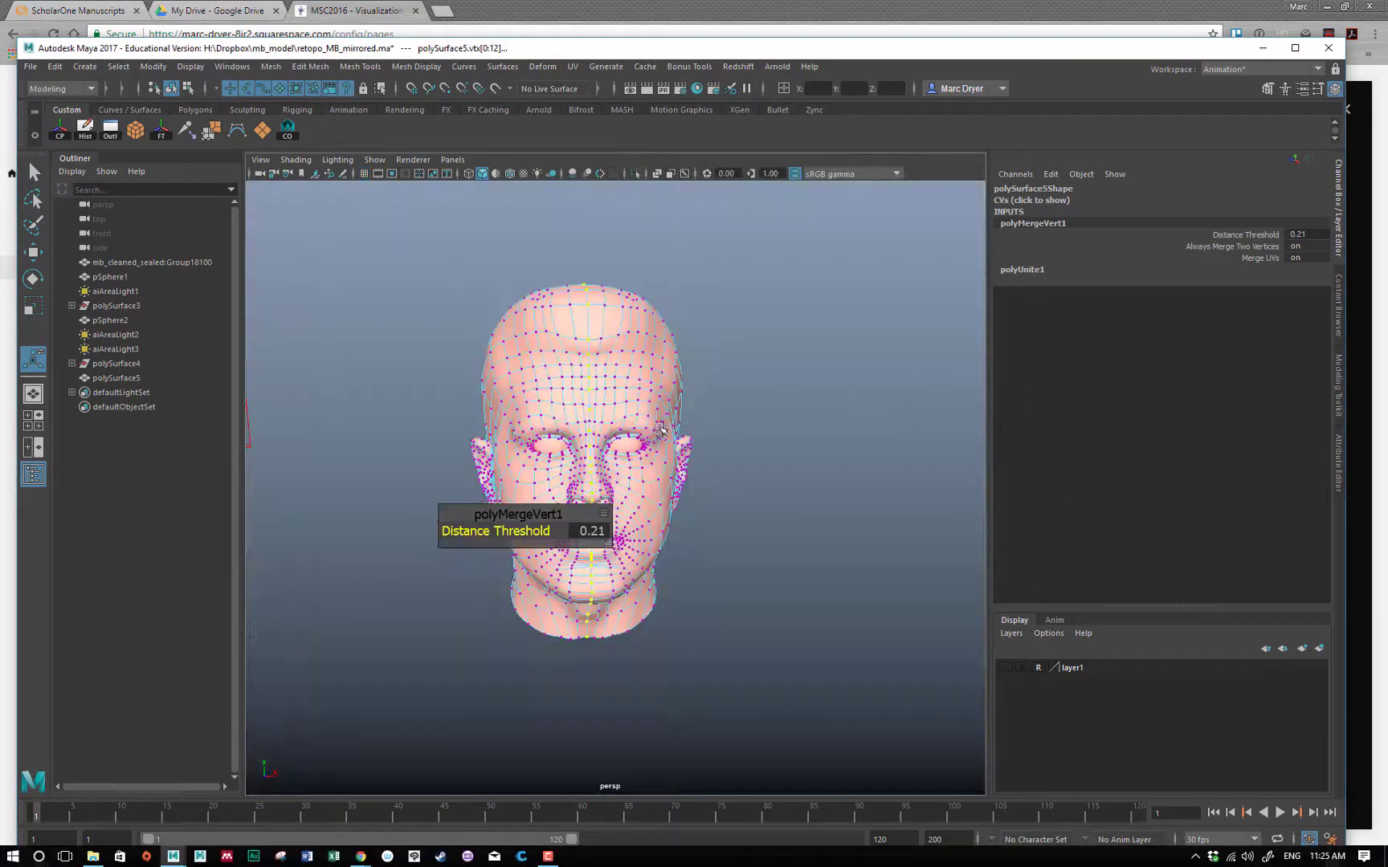
Check the merged head in object mode with and without smooth preview, examining the seam between the brows
{"action": "right_click_drag", "start_coordinate": [649, 423], "coordinate": [709, 388]}
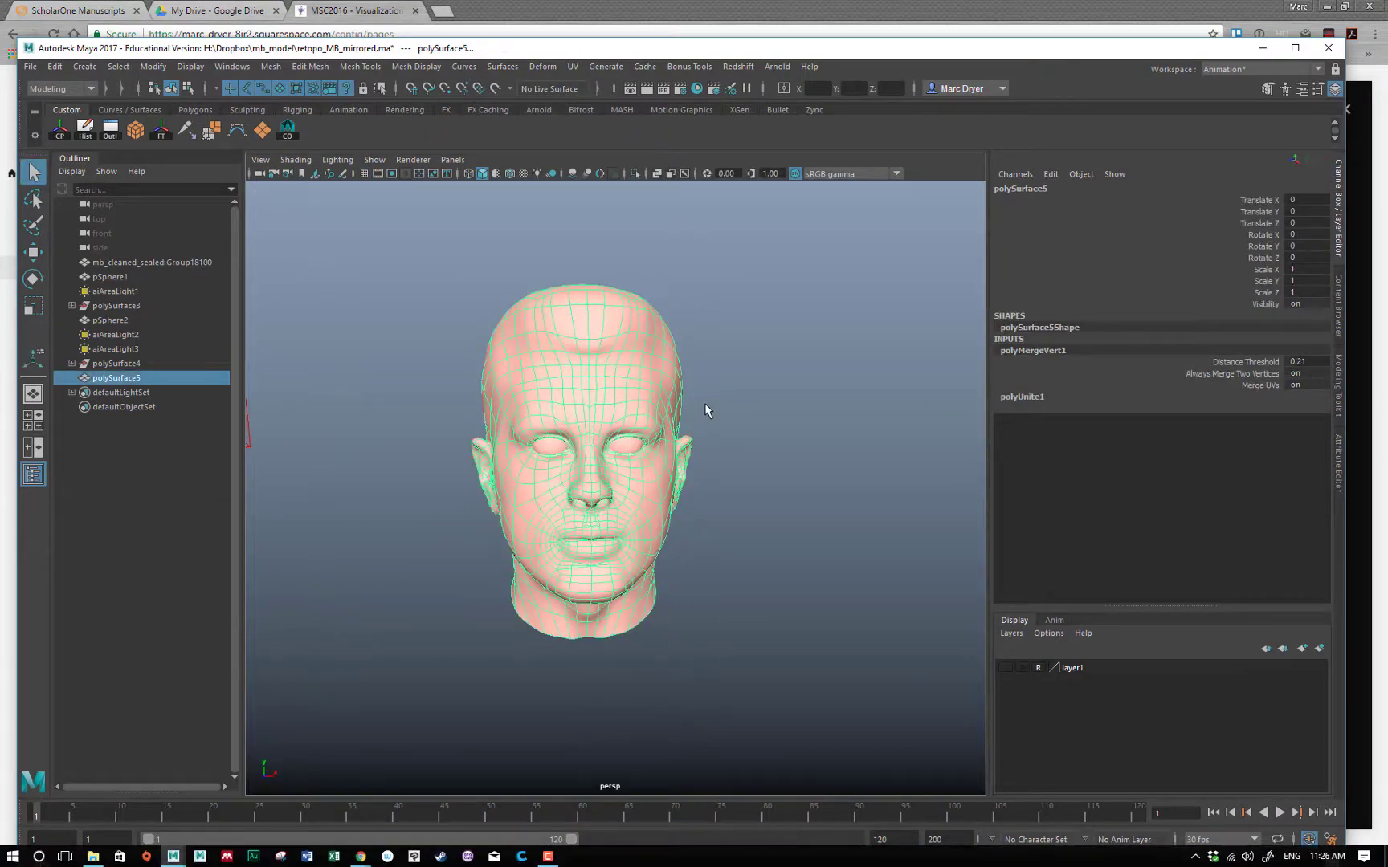
{"action": "key", "text": "1"}
{"action": "left_click_drag", "start_coordinate": [699, 412], "coordinate": [608, 434], "text": "alt"}
{"action": "scroll", "coordinate": [576, 430], "scroll_direction": "up", "scroll_amount": 5}
{"action": "key", "text": "3"}
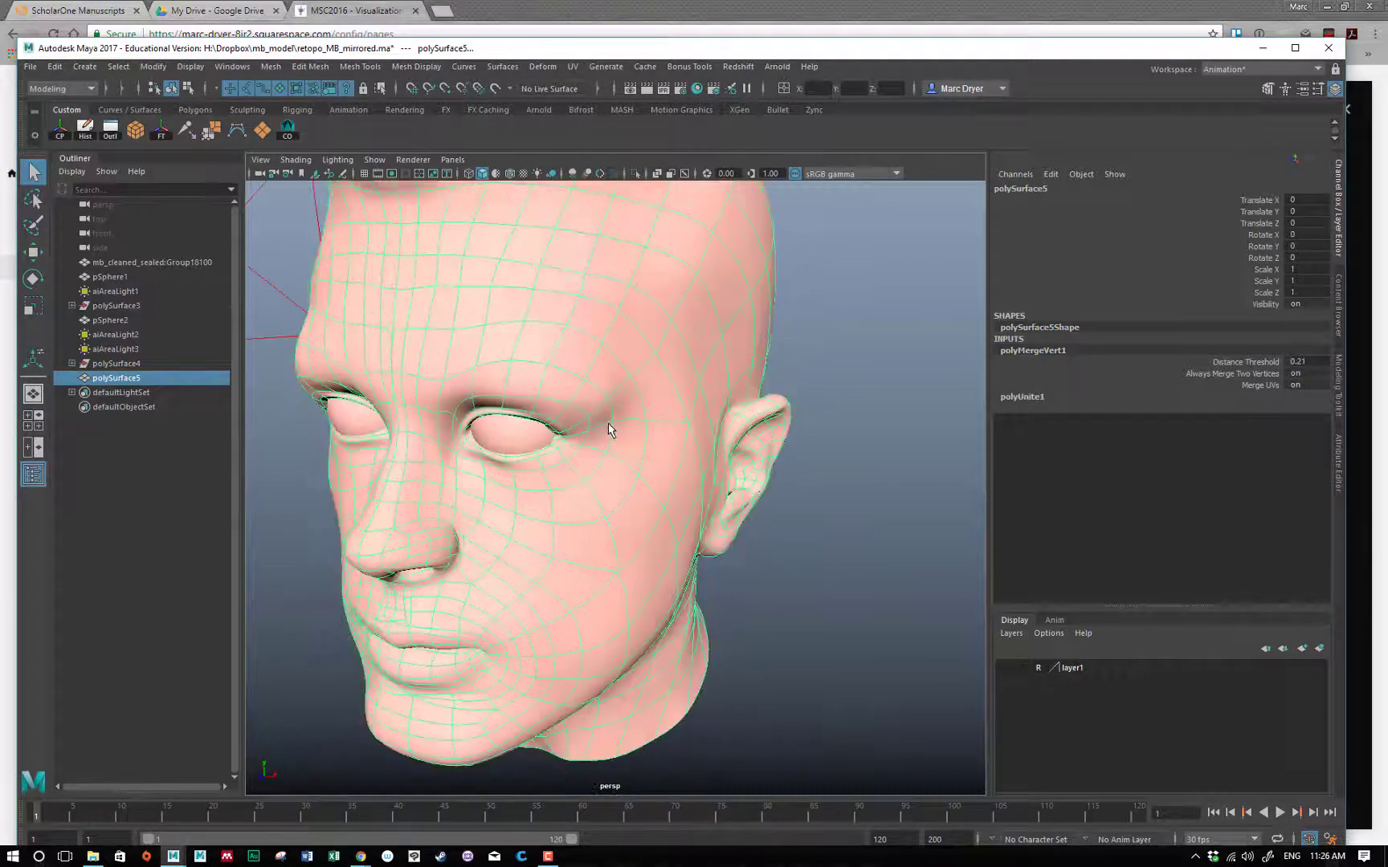
{"action": "left_click_drag", "start_coordinate": [594, 379], "coordinate": [638, 382], "text": "alt"}
{"action": "middle_click_drag", "start_coordinate": [539, 371], "coordinate": [611, 431], "text": "alt"}
{"action": "right_click_drag", "start_coordinate": [610, 431], "coordinate": [771, 426], "text": "alt"}
{"action": "middle_click_drag", "start_coordinate": [635, 338], "coordinate": [648, 399], "text": "alt"}
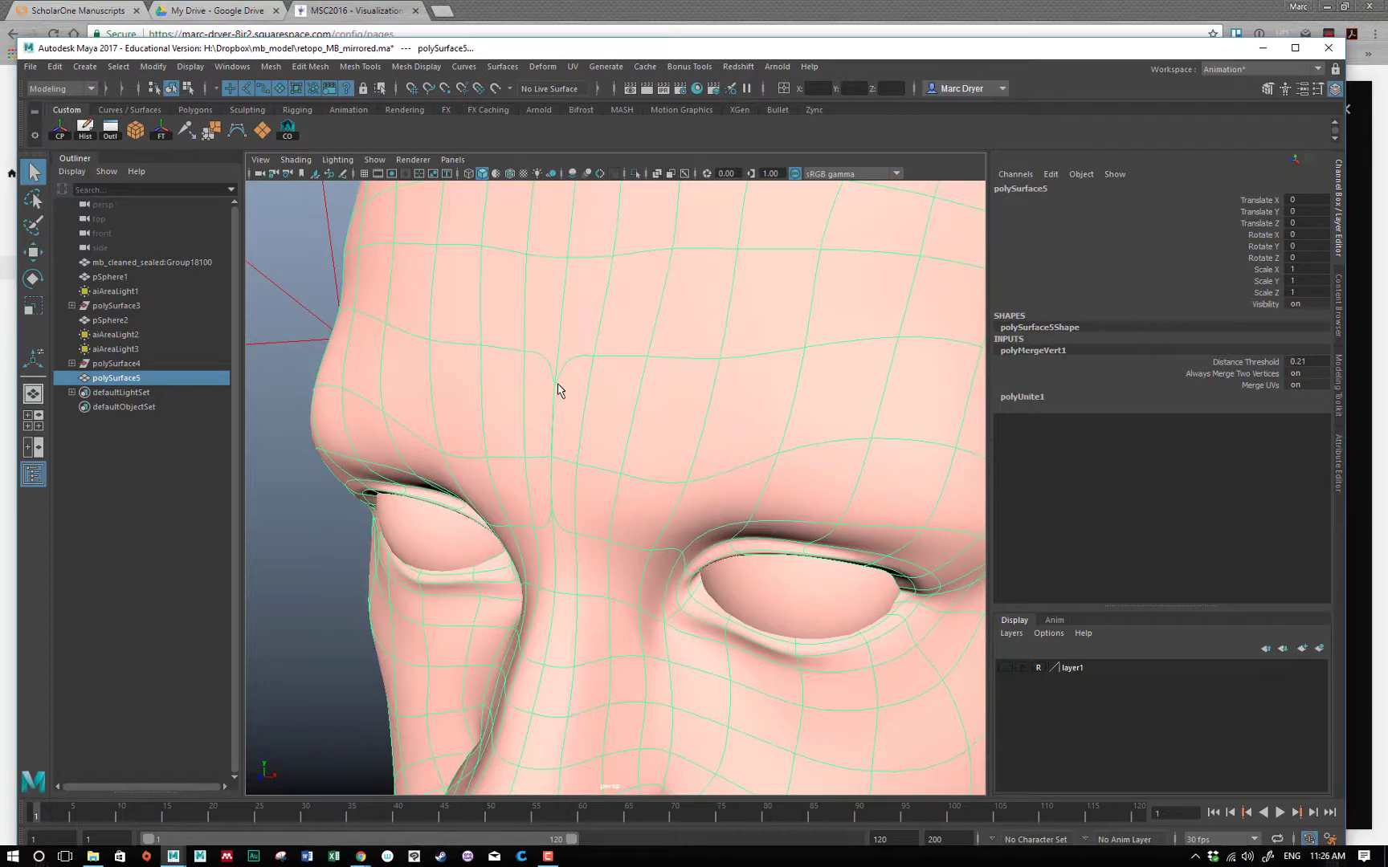
{"action": "left_click_drag", "start_coordinate": [574, 387], "coordinate": [645, 480], "text": "alt"}
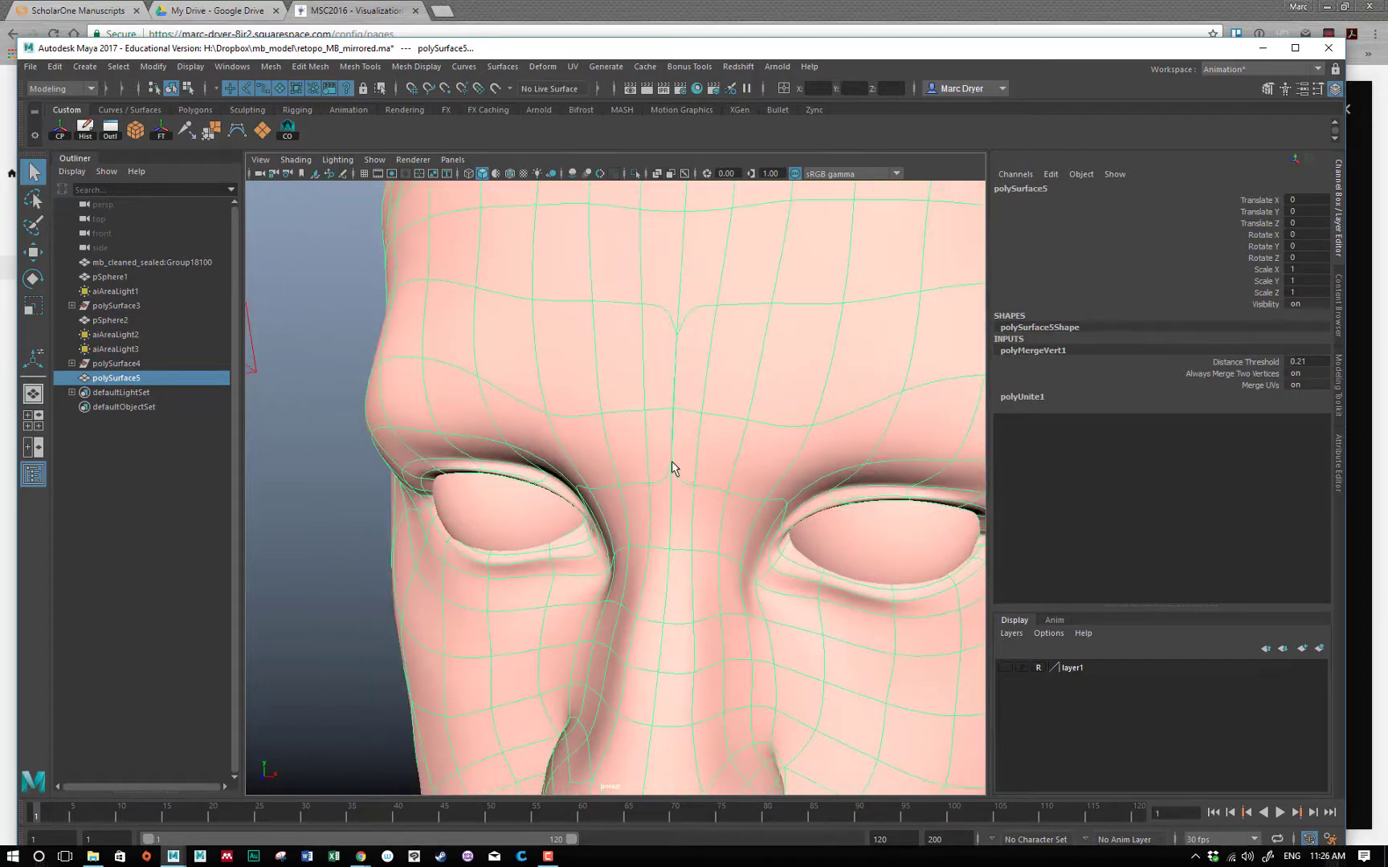
Select the unmerged seam vertices between the brows in vertex mode and activate the Move tool
{"action": "right_click_drag", "start_coordinate": [673, 415], "coordinate": [669, 367]}
{"action": "left_click", "coordinate": [676, 410]}
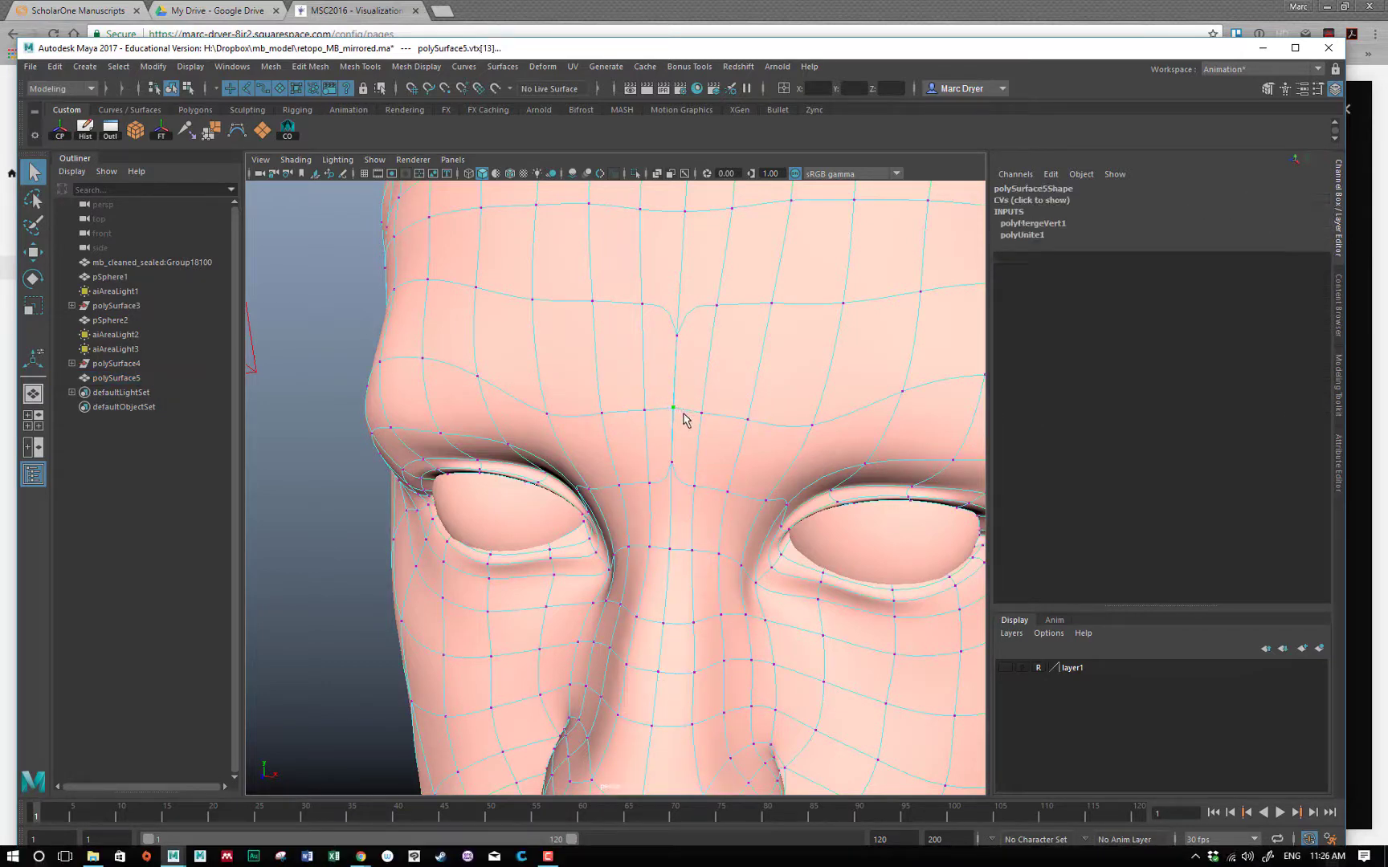
{"action": "right_click_drag", "start_coordinate": [682, 419], "coordinate": [577, 416]}
{"action": "right_click_drag", "start_coordinate": [717, 416], "coordinate": [554, 408], "text": "alt"}
{"action": "left_click_drag", "start_coordinate": [626, 409], "coordinate": [674, 412], "text": "alt"}
{"action": "key", "text": "w"}
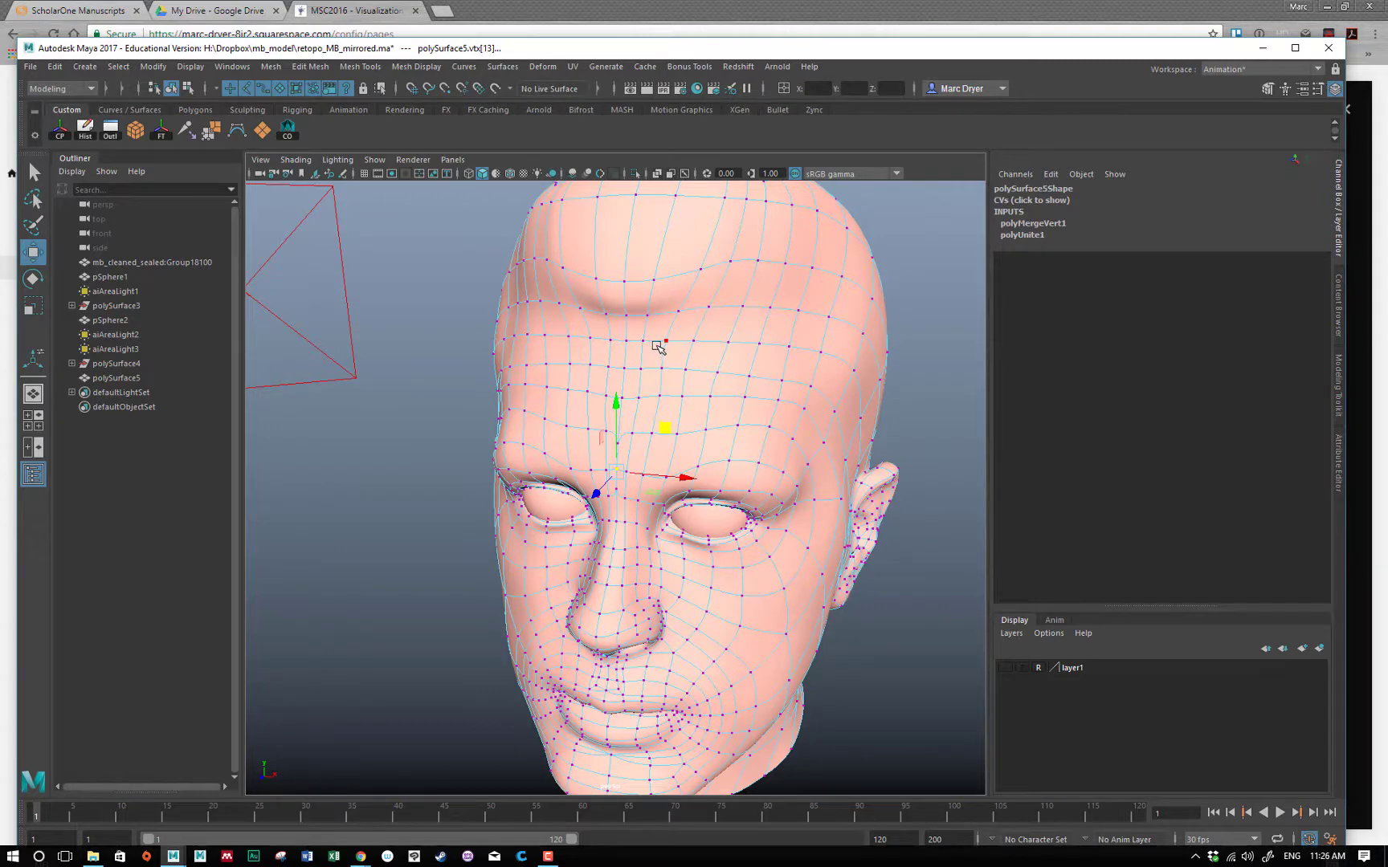
Merge the selected brow vertices with a distance threshold of 0.31 and return the head to object mode
{"action": "key", "text": "space"}
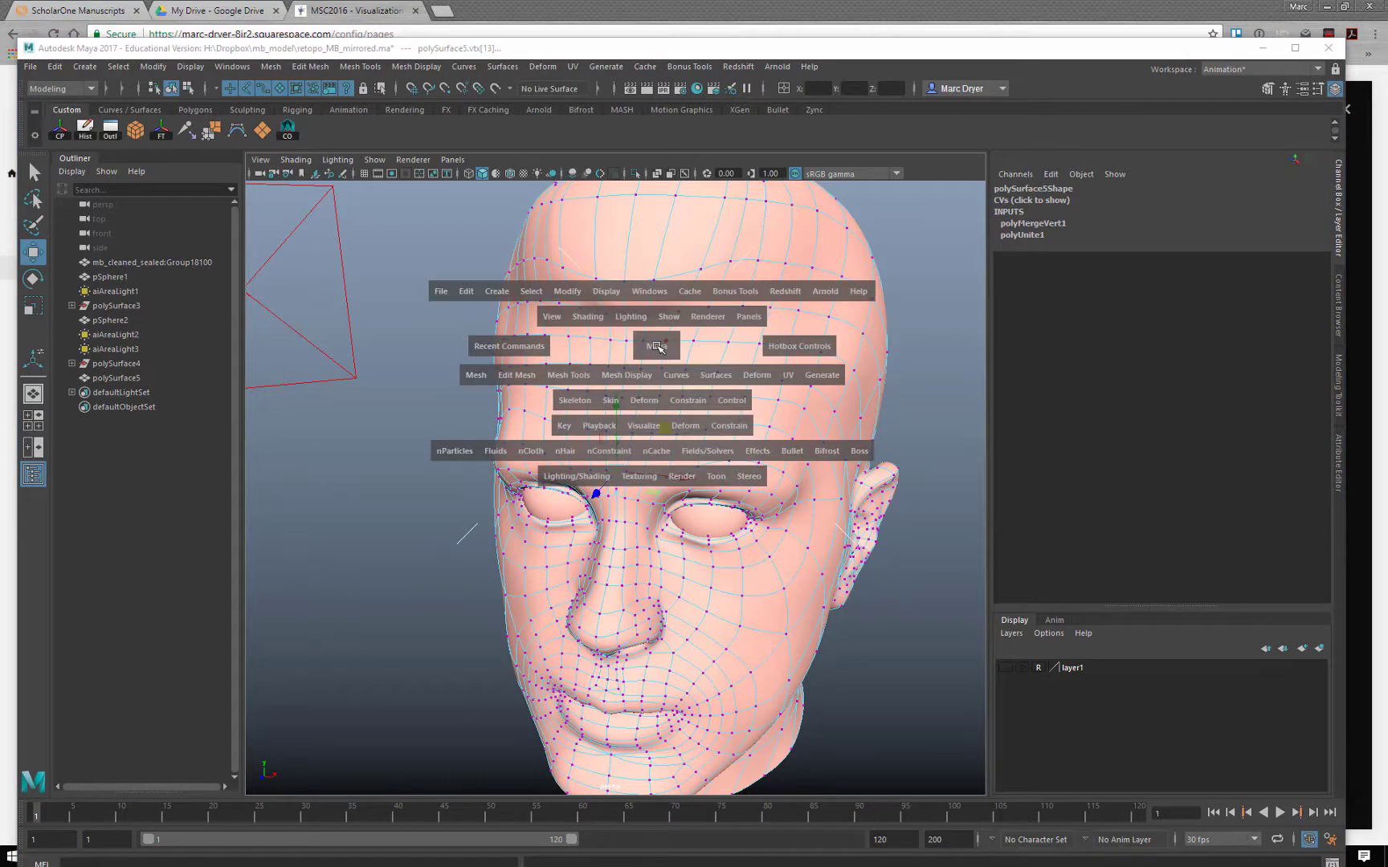
{"action": "left_click", "coordinate": [494, 355]}
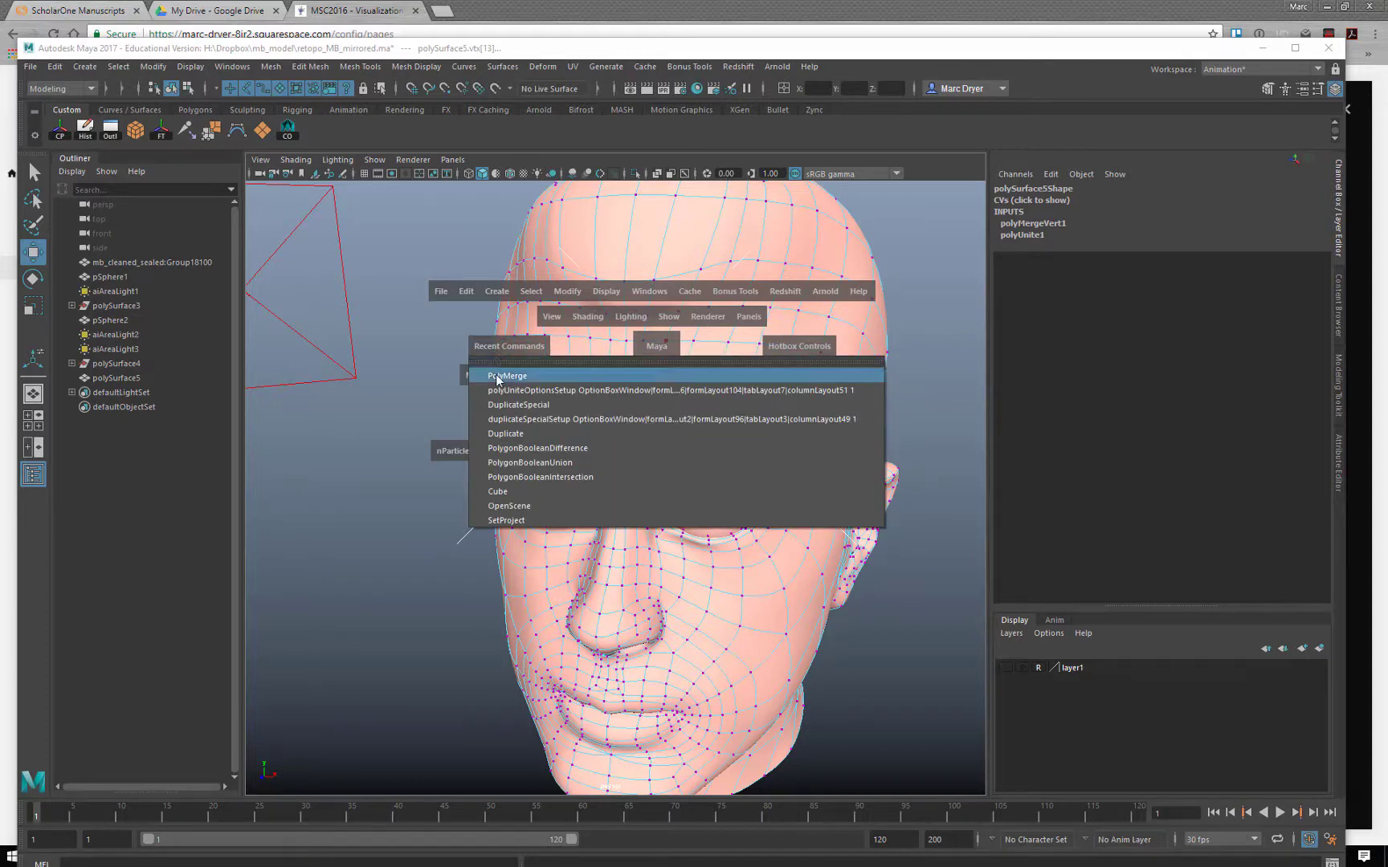
{"action": "left_click", "coordinate": [506, 375]}
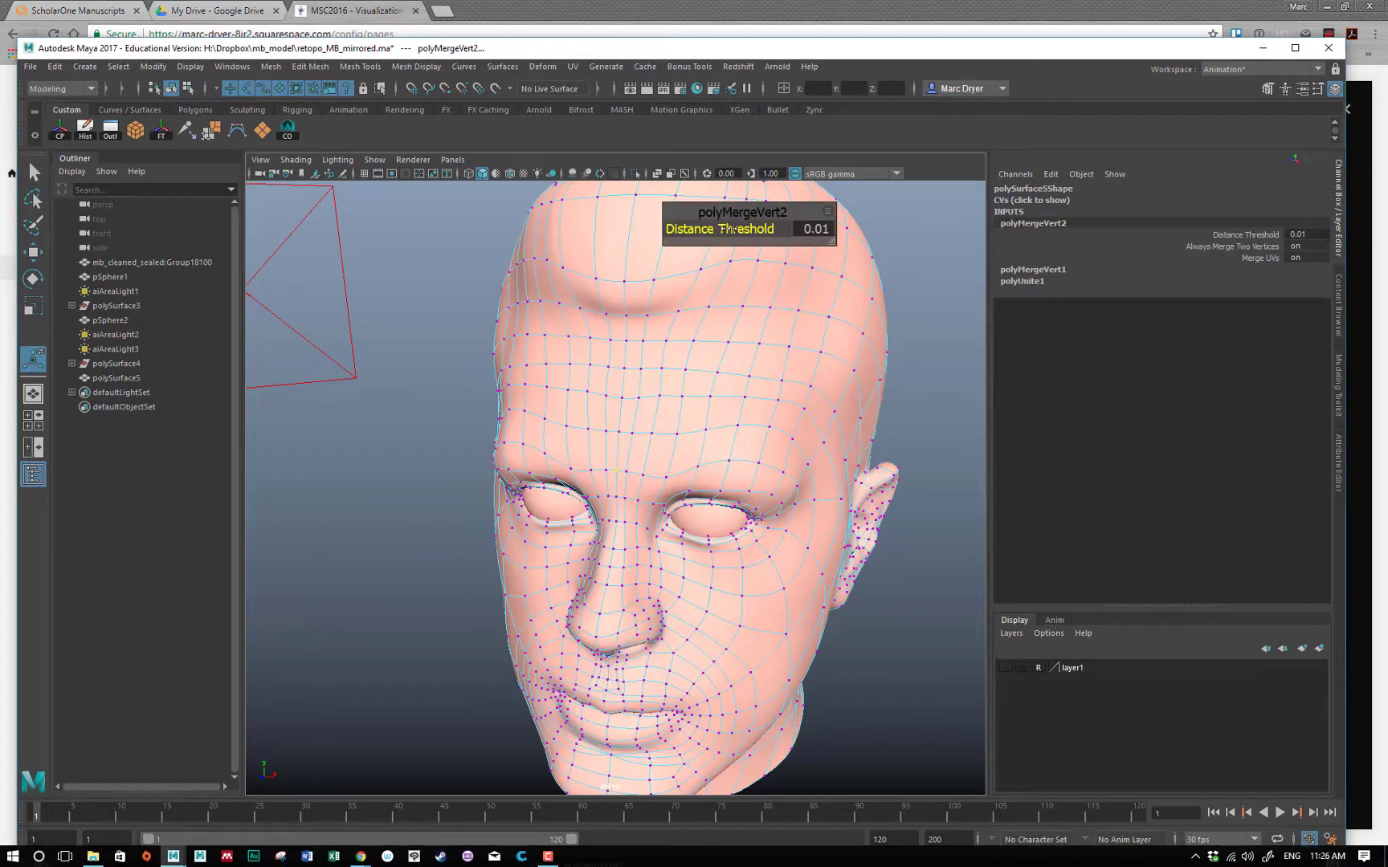
{"action": "left_click_drag", "start_coordinate": [726, 228], "coordinate": [730, 228]}
{"action": "right_click_drag", "start_coordinate": [706, 404], "coordinate": [735, 387]}
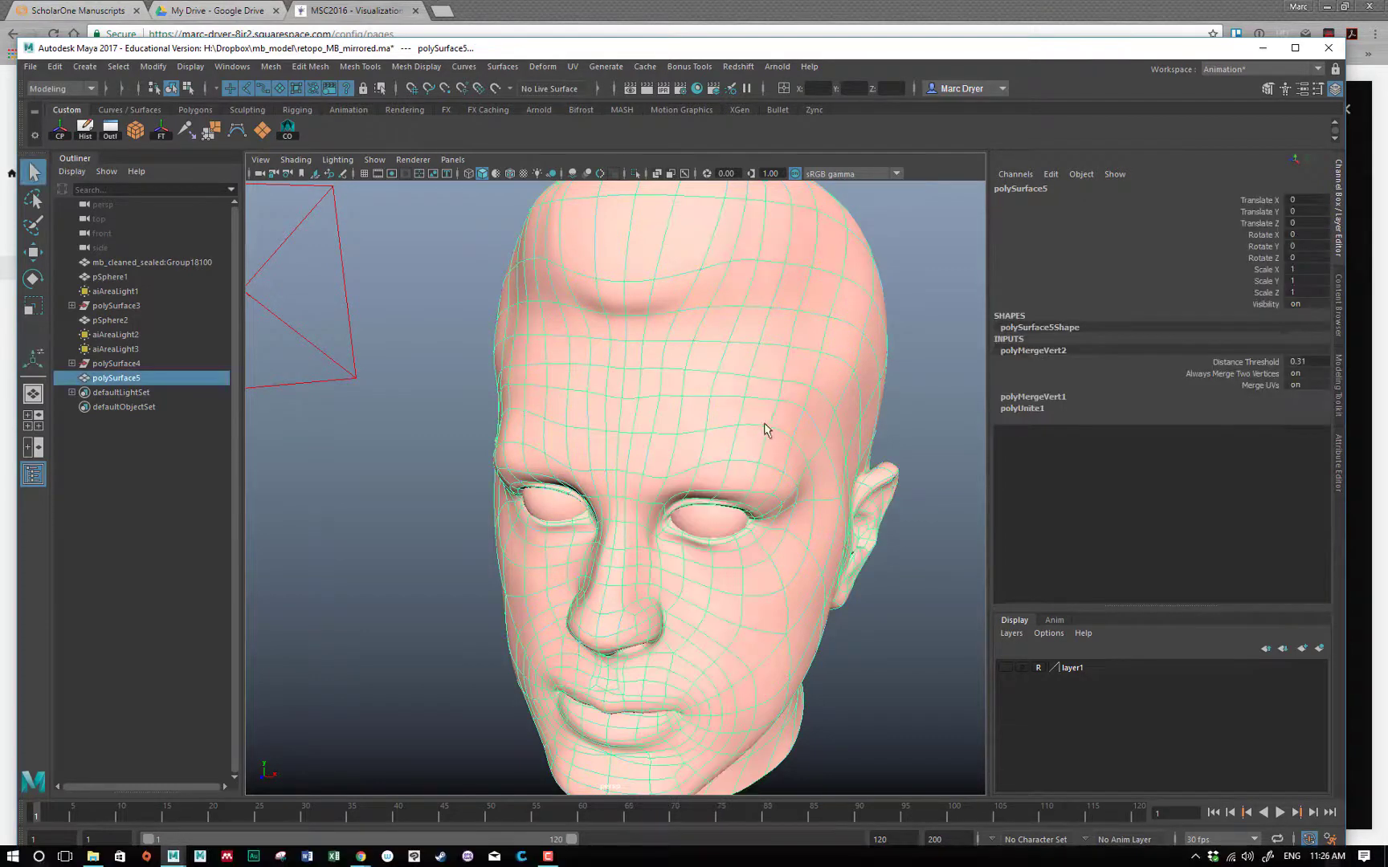
{"action": "left_click_drag", "start_coordinate": [752, 427], "coordinate": [696, 413], "text": "alt"}
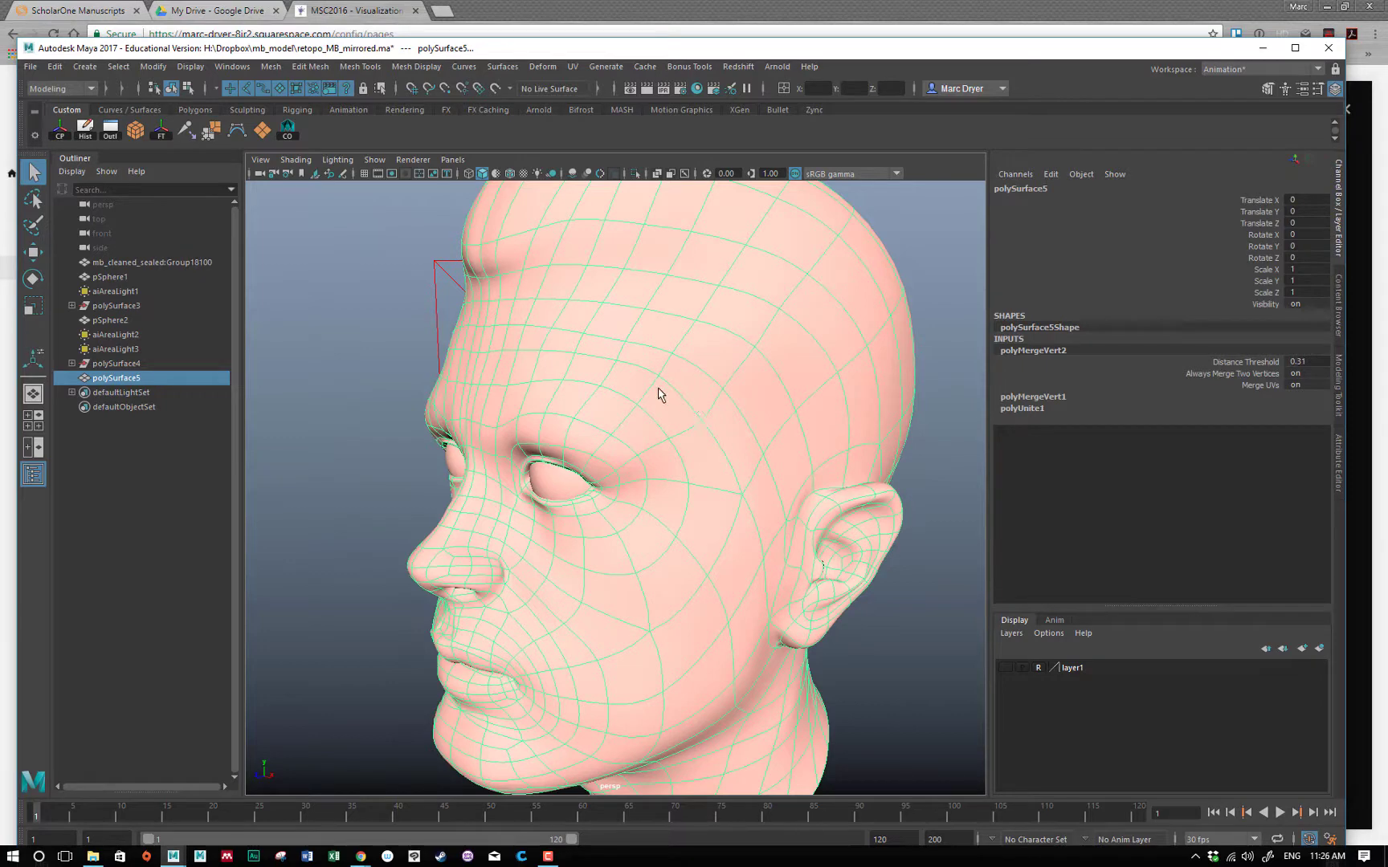
{"action": "left_click_drag", "start_coordinate": [658, 394], "coordinate": [725, 393], "text": "alt"}
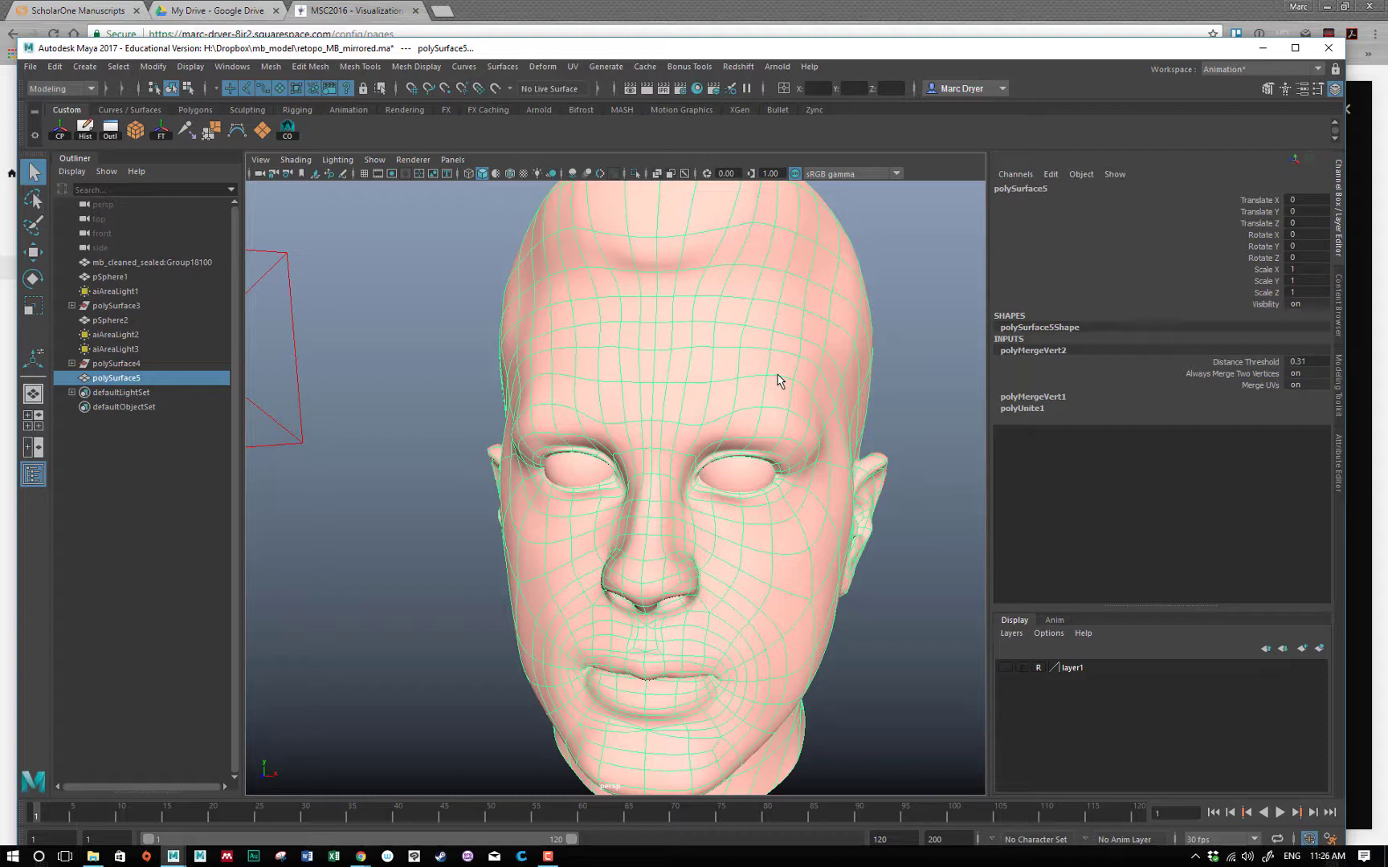
Undo the vertex merges and the combine, and delete the mirrored half of the head
{"action": "key", "text": "ctrl+z"}
{"action": "key", "text": "ctrl+z"}
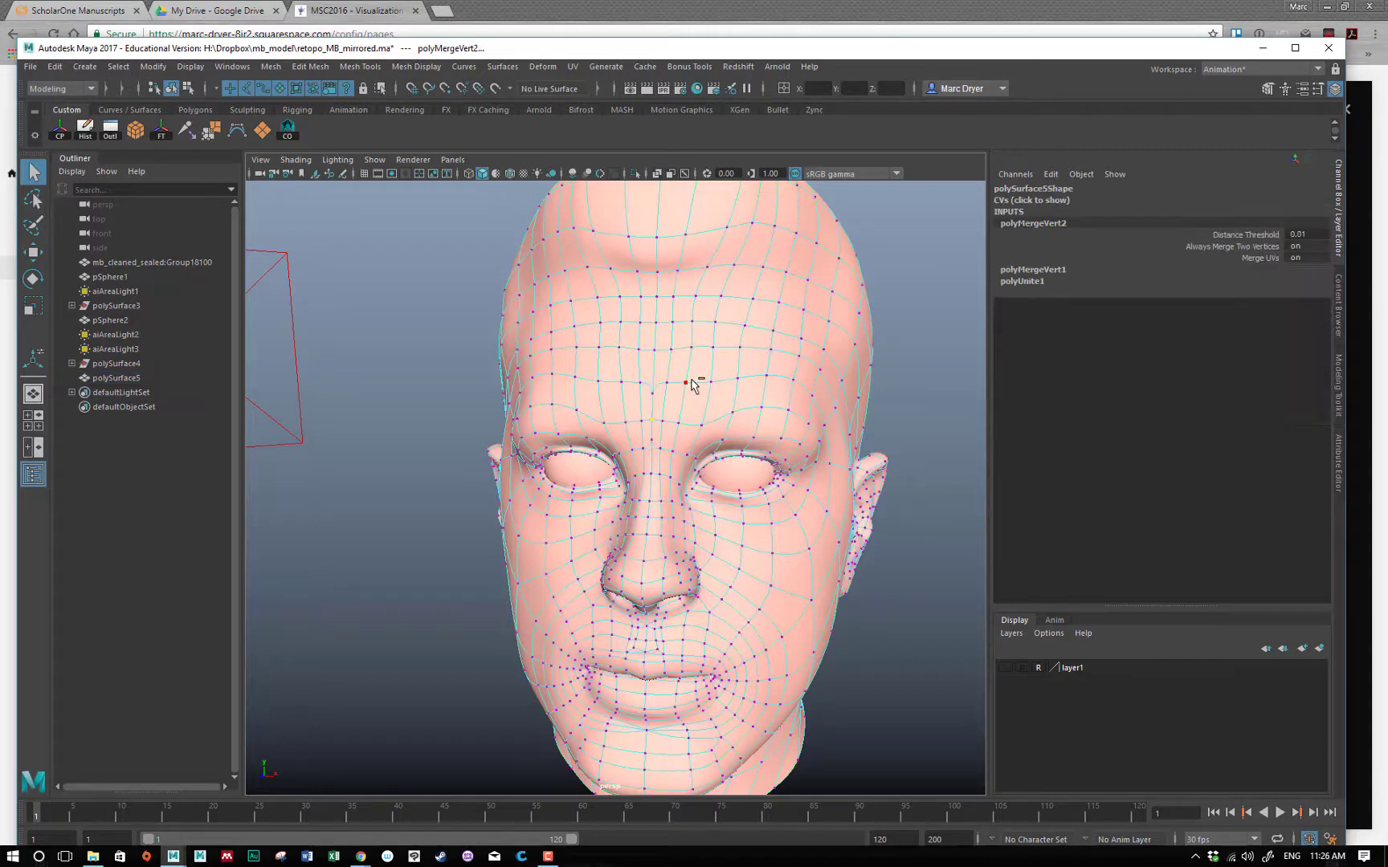
{"action": "key", "text": "ctrl+z"}
{"action": "key", "text": "ctrl+z"}
{"action": "key", "text": "ctrl+z"}
{"action": "key", "text": "ctrl+z"}
{"action": "key", "text": "ctrl+z"}
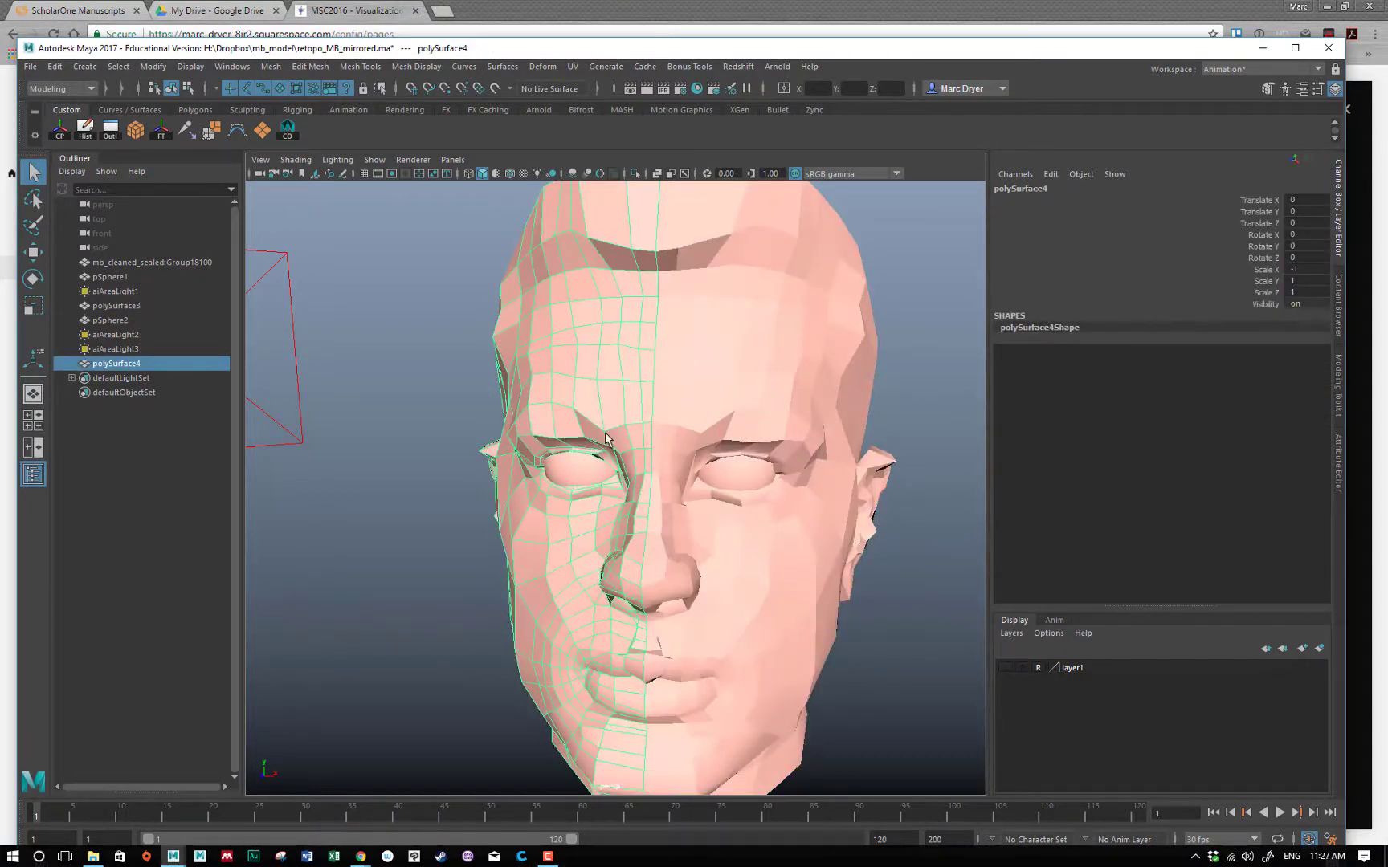
{"action": "key", "text": "Delete"}
{"action": "left_click_drag", "start_coordinate": [611, 414], "coordinate": [512, 434], "text": "alt"}
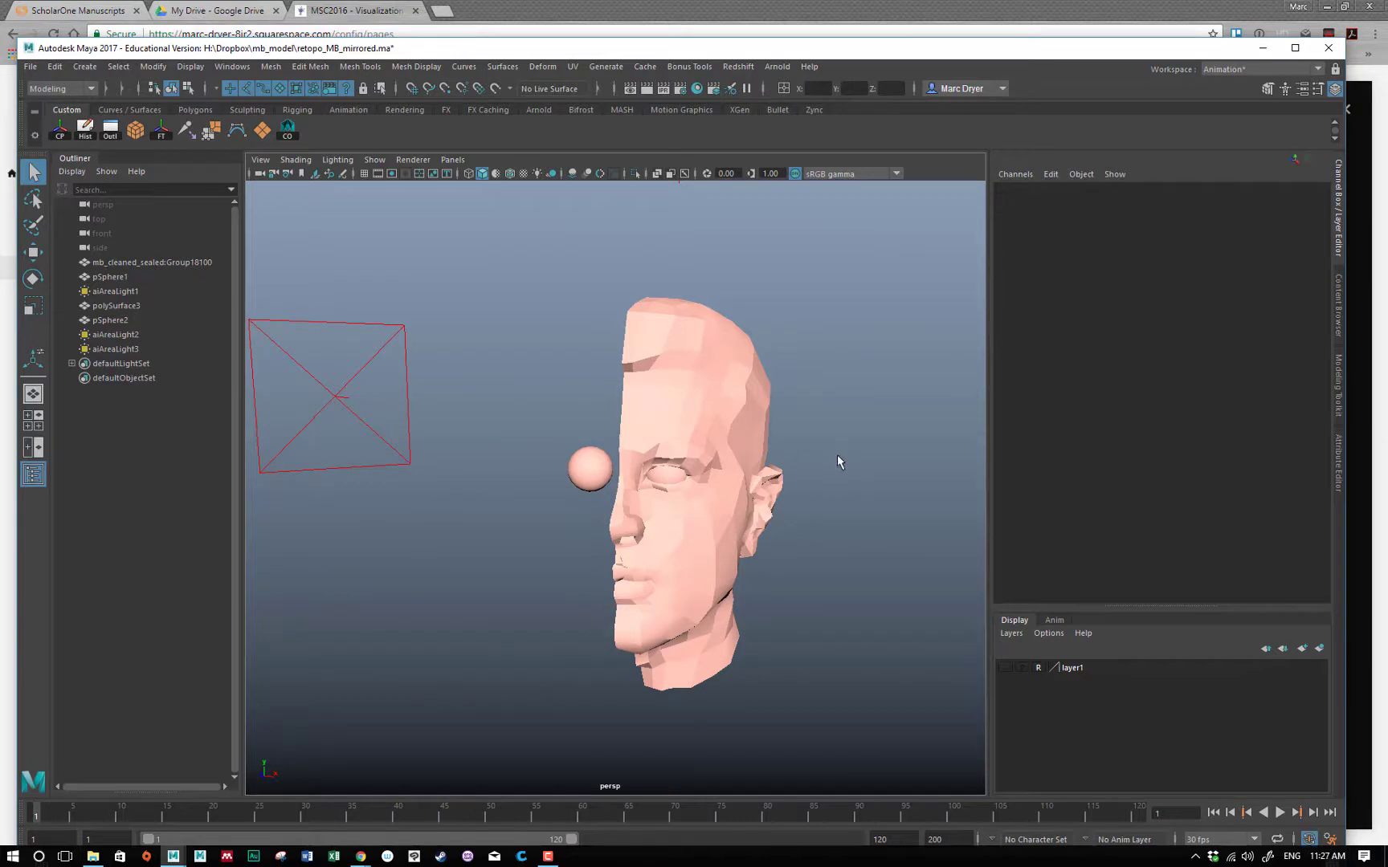
Mirror the remaining half-head with default Mirror settings: cut geometry, world X axis, combine with original and merge border vertices
{"action": "left_click", "coordinate": [768, 415]}
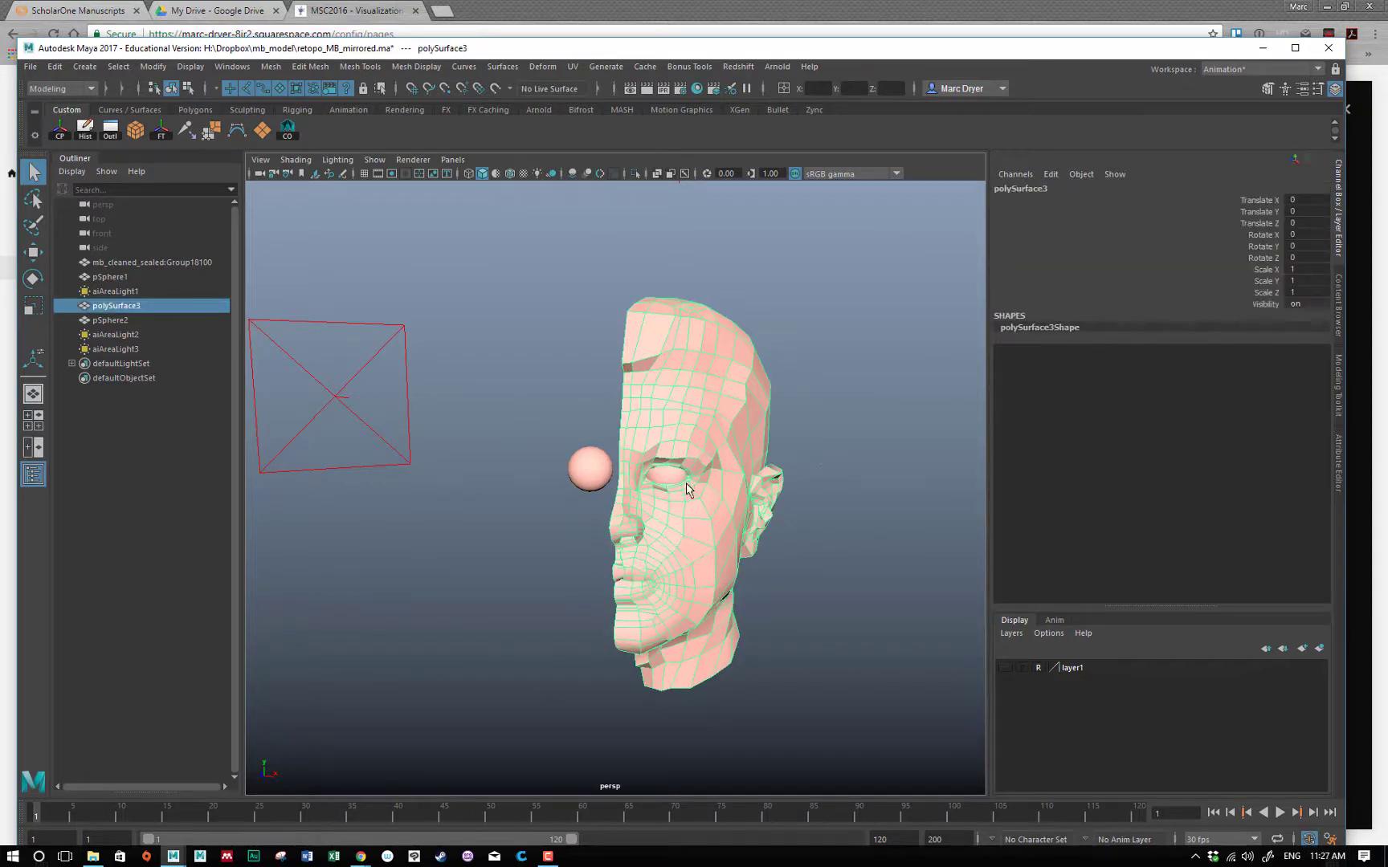
{"action": "left_click", "coordinate": [271, 66]}
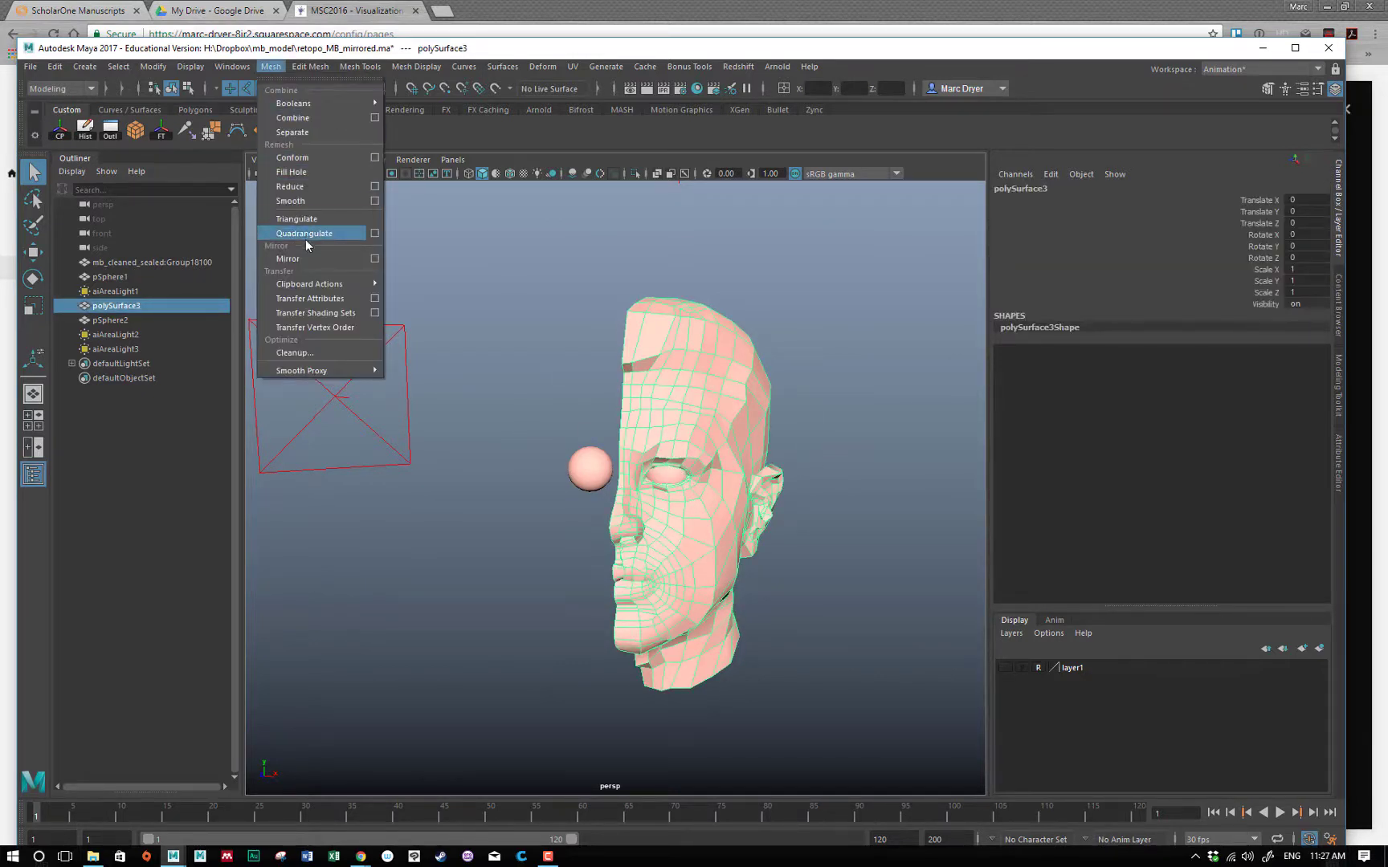
{"action": "left_click", "coordinate": [374, 258]}
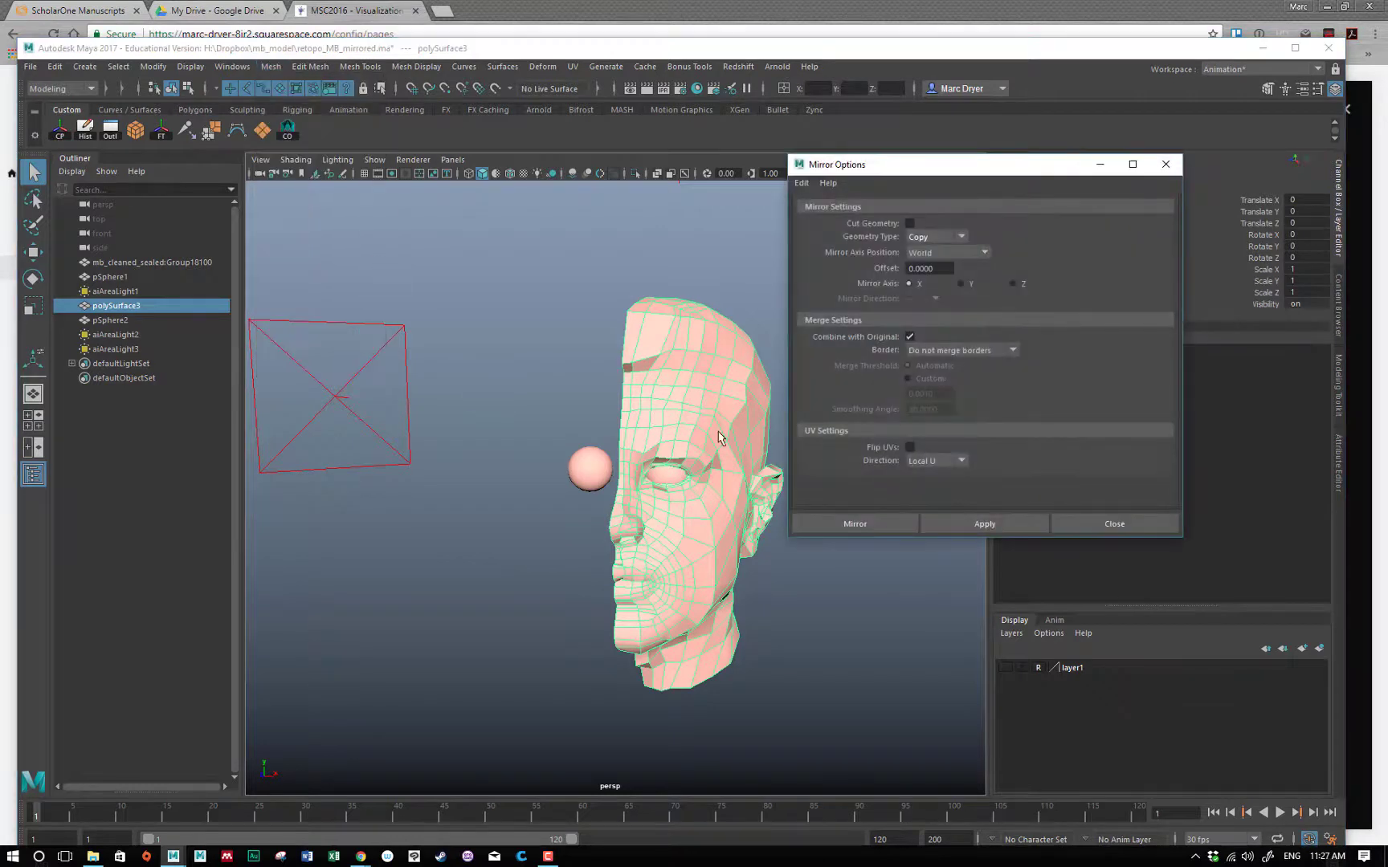
{"action": "left_click", "coordinate": [801, 183]}
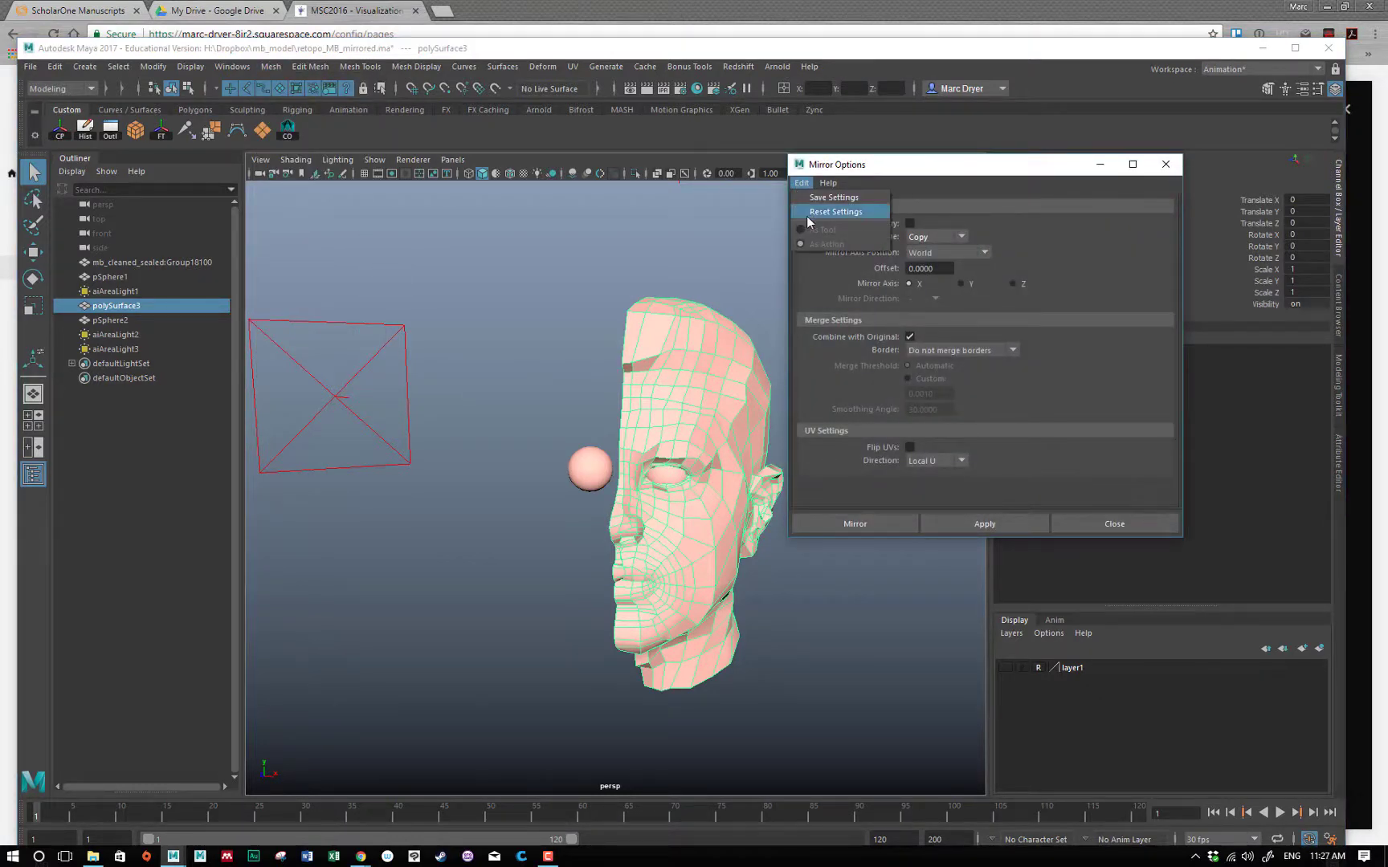
{"action": "left_click", "coordinate": [818, 209]}
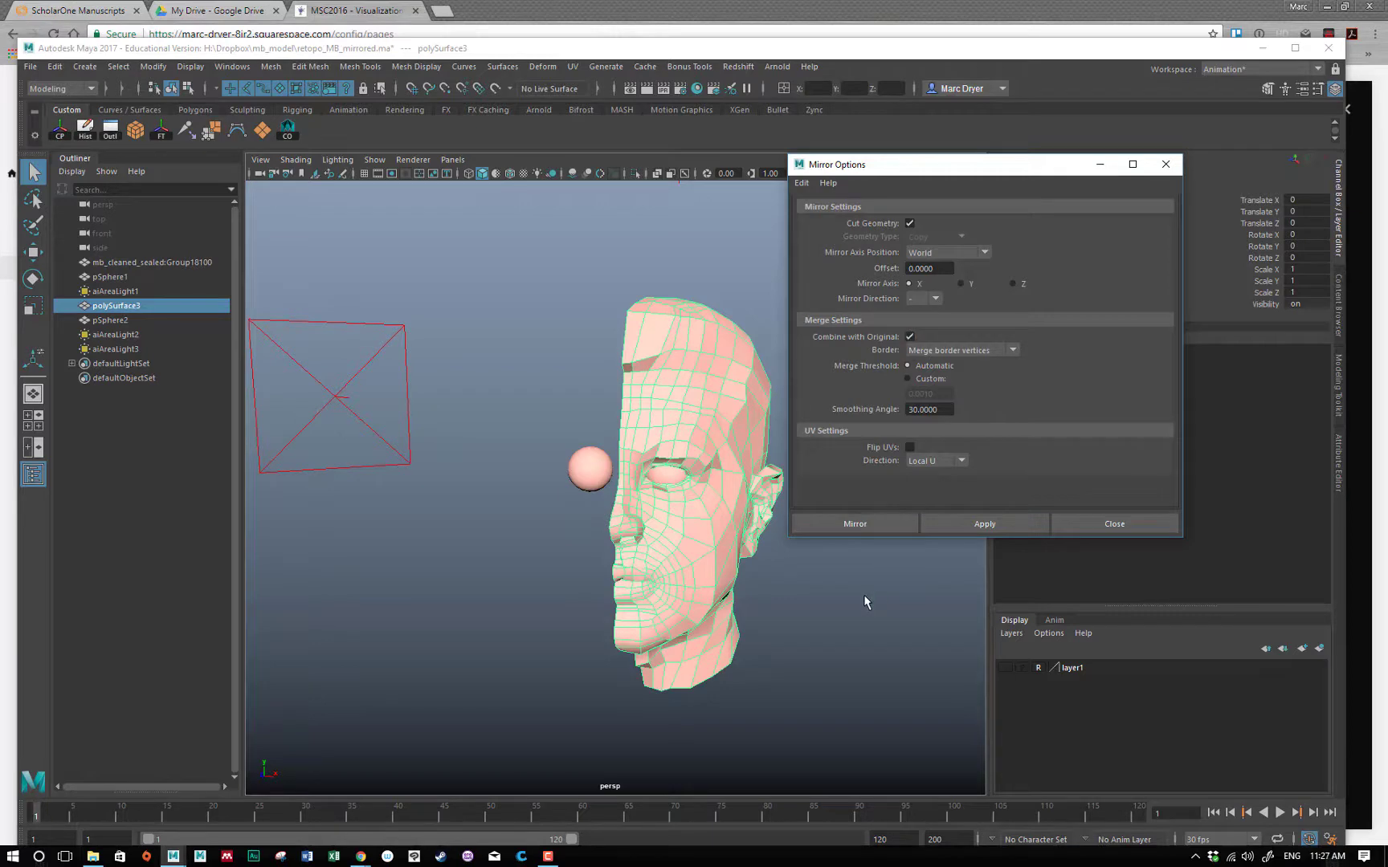
{"action": "left_click", "coordinate": [958, 528]}
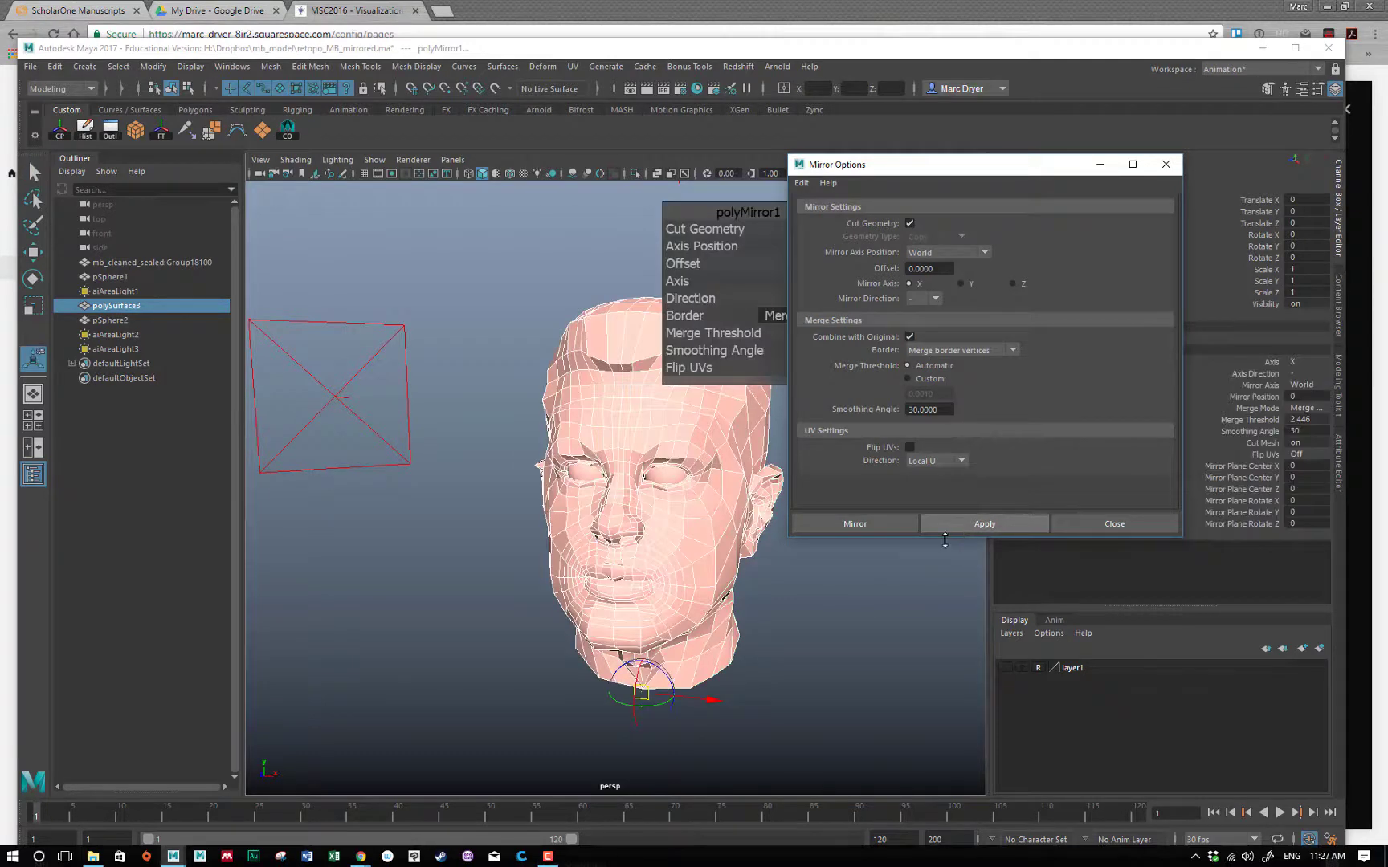
Select the mirrored head, clear the floating windows off it, and examine its centre seam from several angles with smooth preview
{"action": "left_click_drag", "start_coordinate": [737, 620], "coordinate": [720, 589], "text": "alt"}
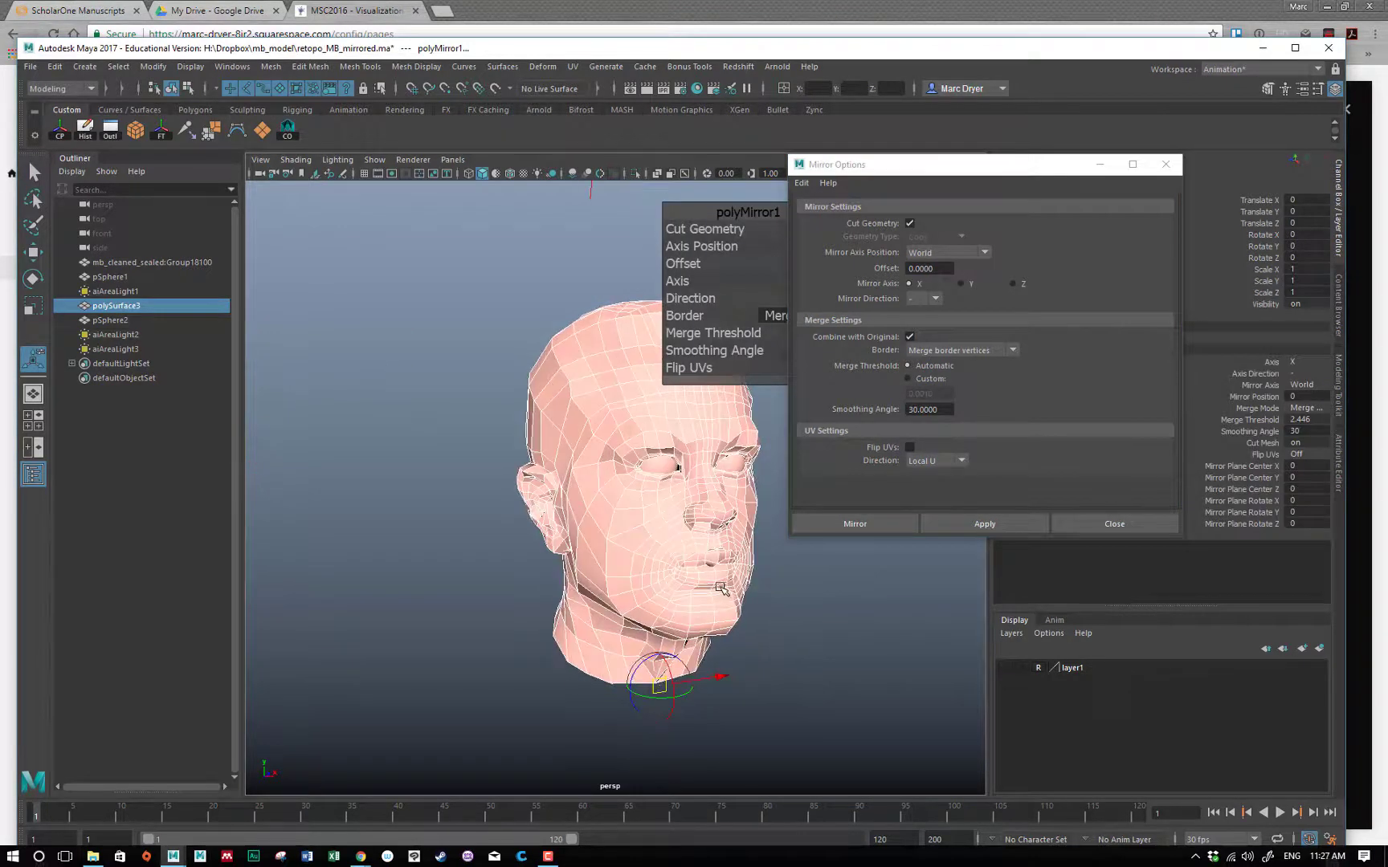
{"action": "left_click", "coordinate": [722, 589]}
{"action": "left_click_drag", "start_coordinate": [878, 174], "coordinate": [1066, 183]}
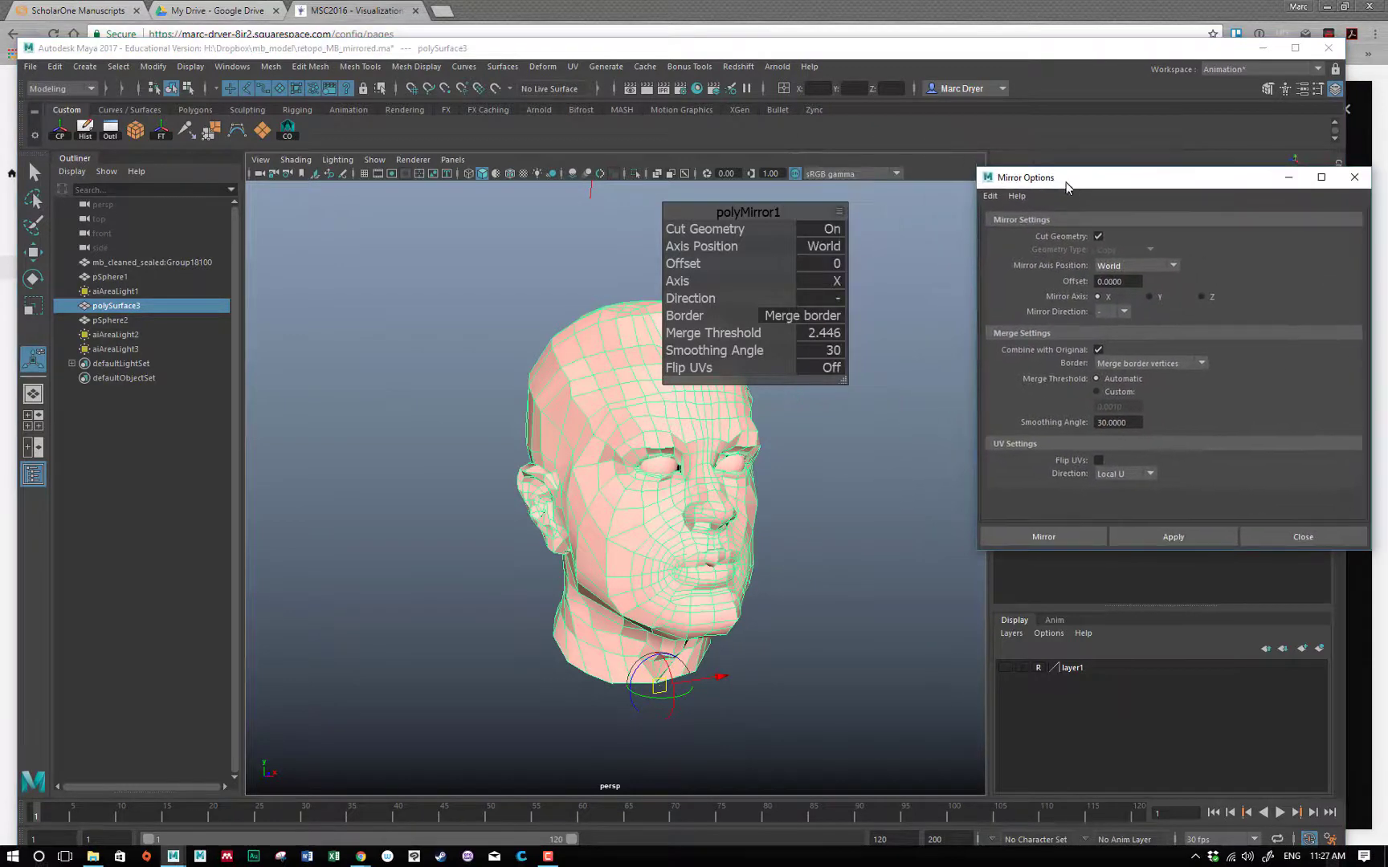
{"action": "left_click_drag", "start_coordinate": [750, 211], "coordinate": [817, 194]}
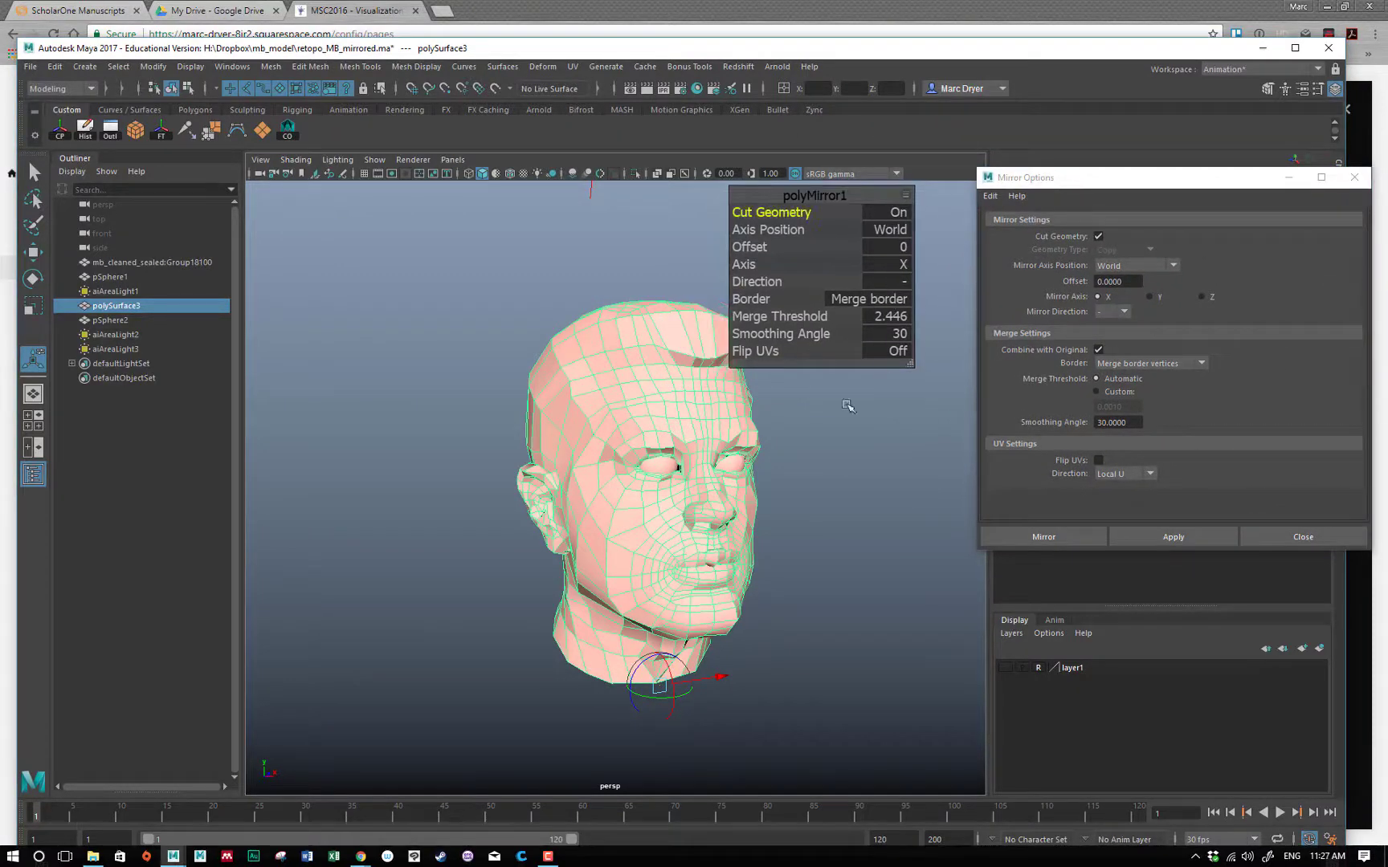
{"action": "left_click_drag", "start_coordinate": [796, 479], "coordinate": [643, 495], "text": "alt"}
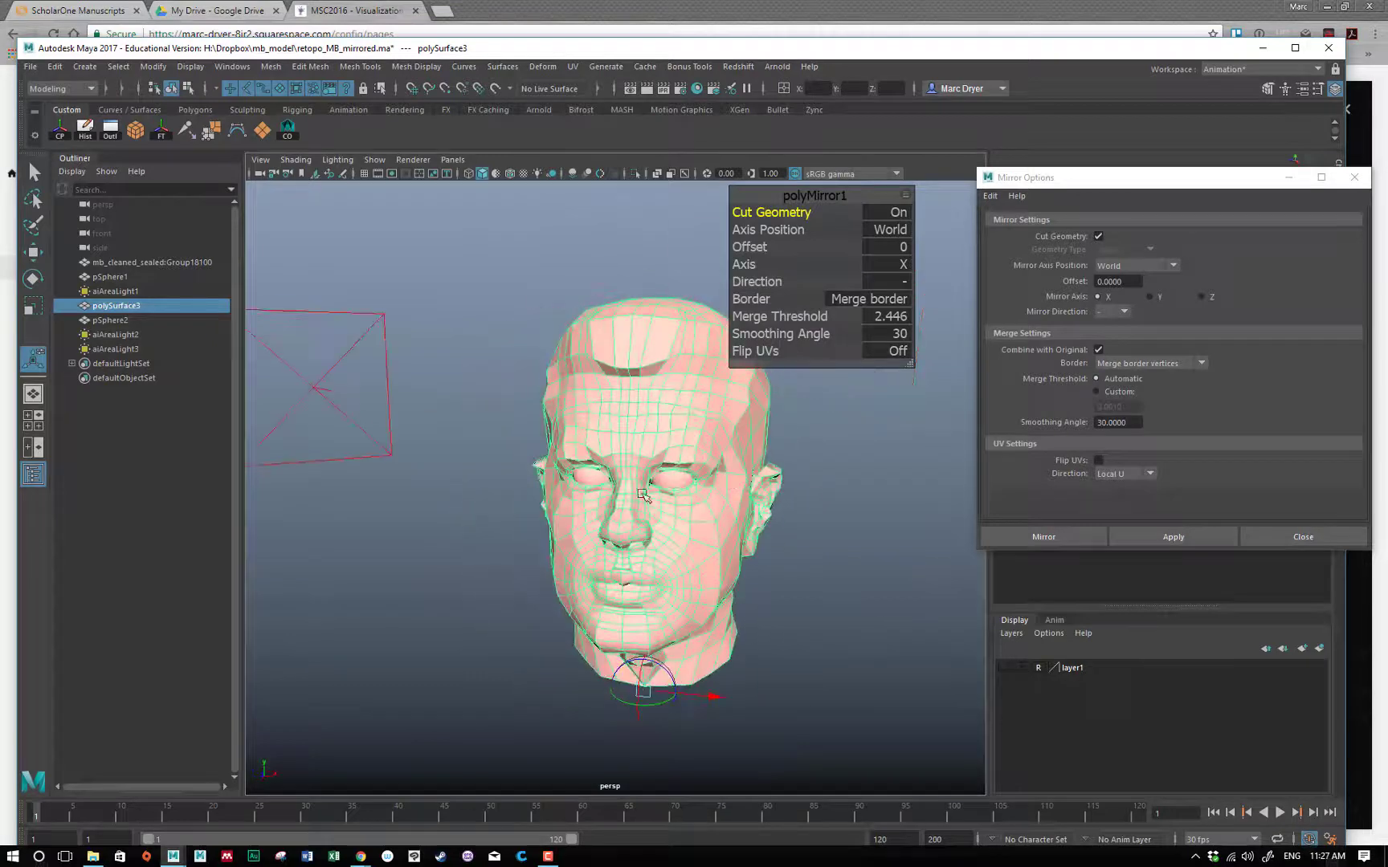
{"action": "scroll", "coordinate": [642, 495], "scroll_direction": "up", "scroll_amount": 10}
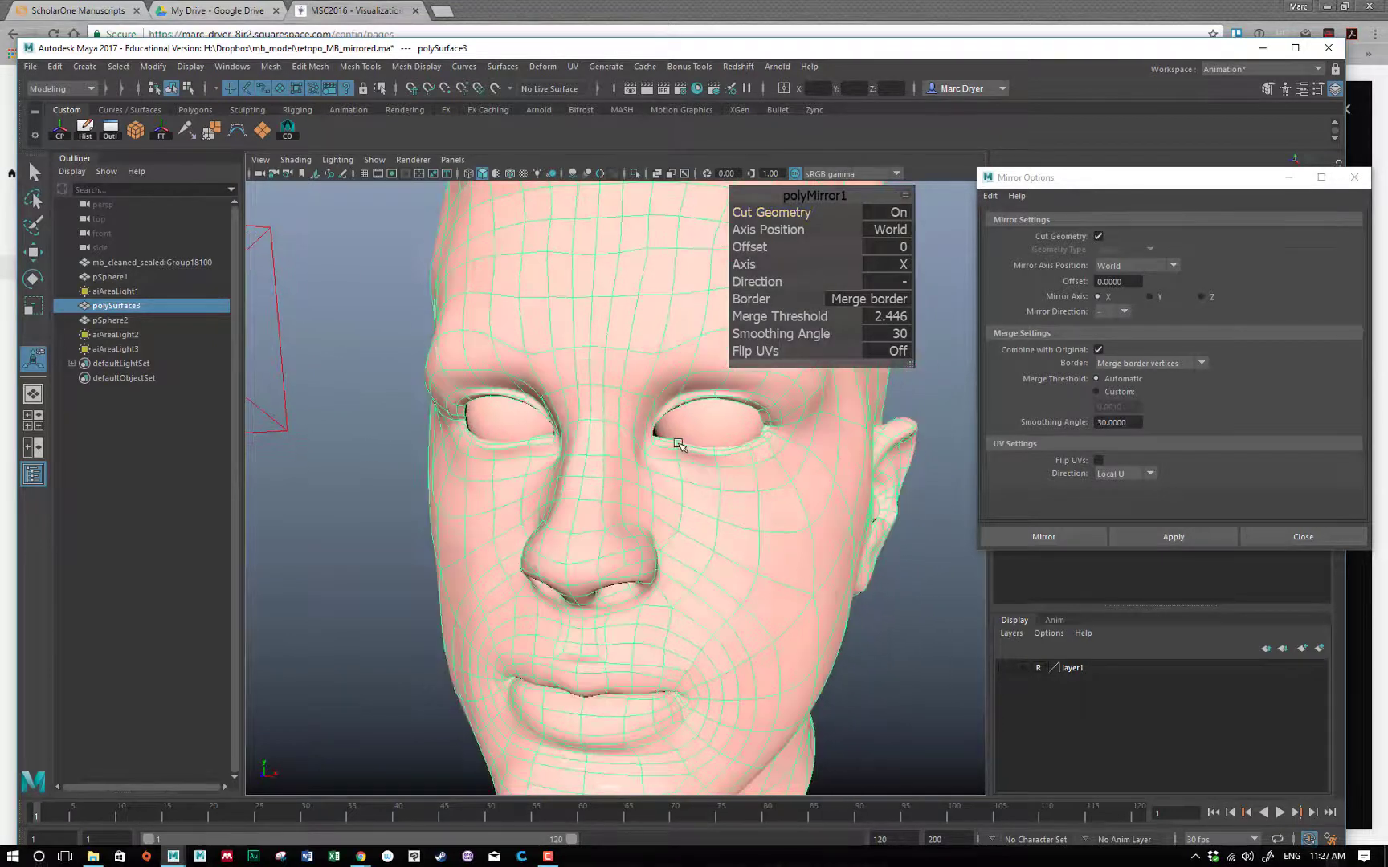
{"action": "left_click_drag", "start_coordinate": [732, 466], "coordinate": [611, 472], "text": "alt"}
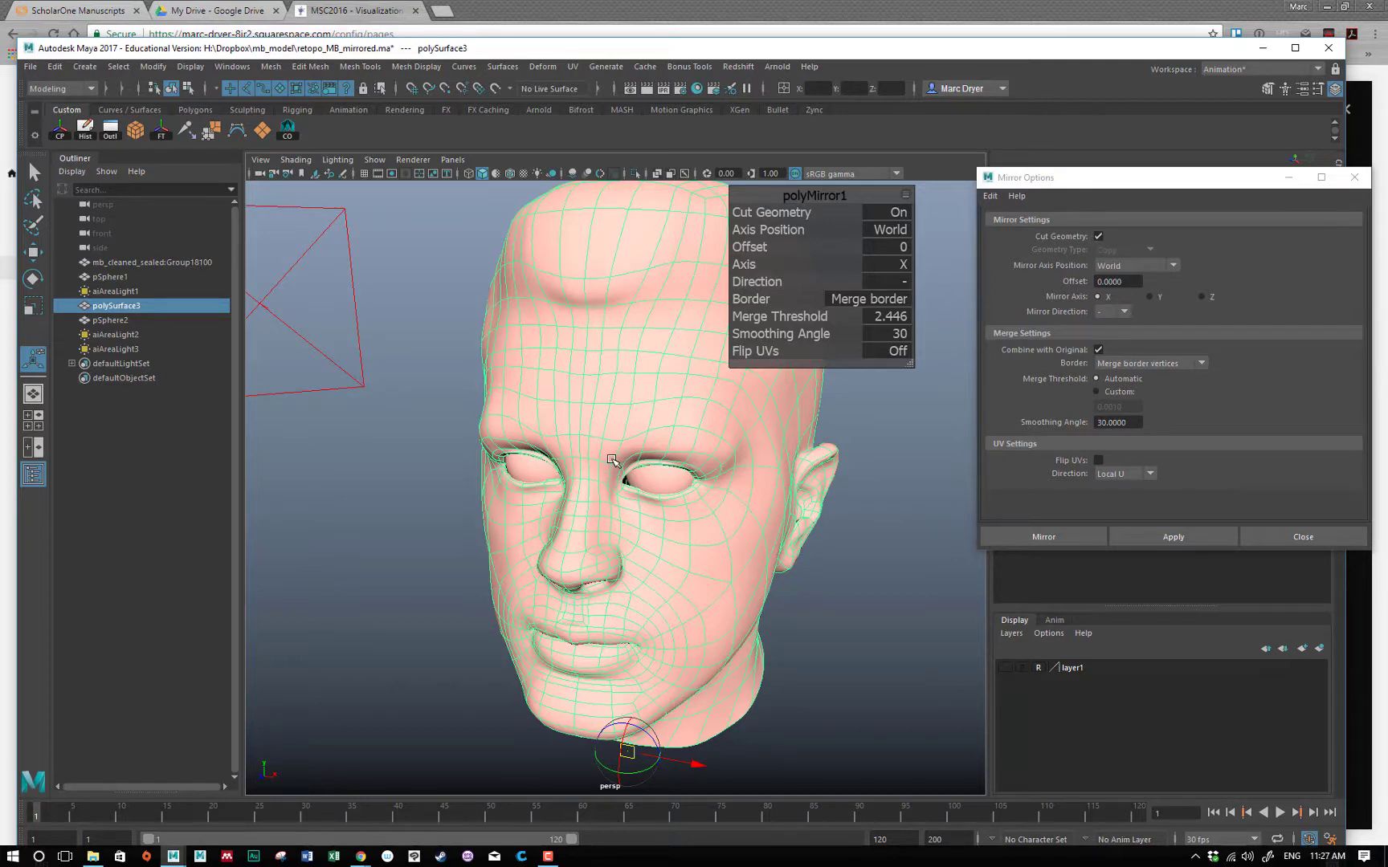
{"action": "mouse_move", "coordinate": [544, 458]}
{"action": "left_mouse_down", "text": "alt"}
{"action": "mouse_move", "coordinate": [686, 457]}
{"action": "mouse_move", "coordinate": [541, 450]}
{"action": "left_mouse_up", "text": "alt"}
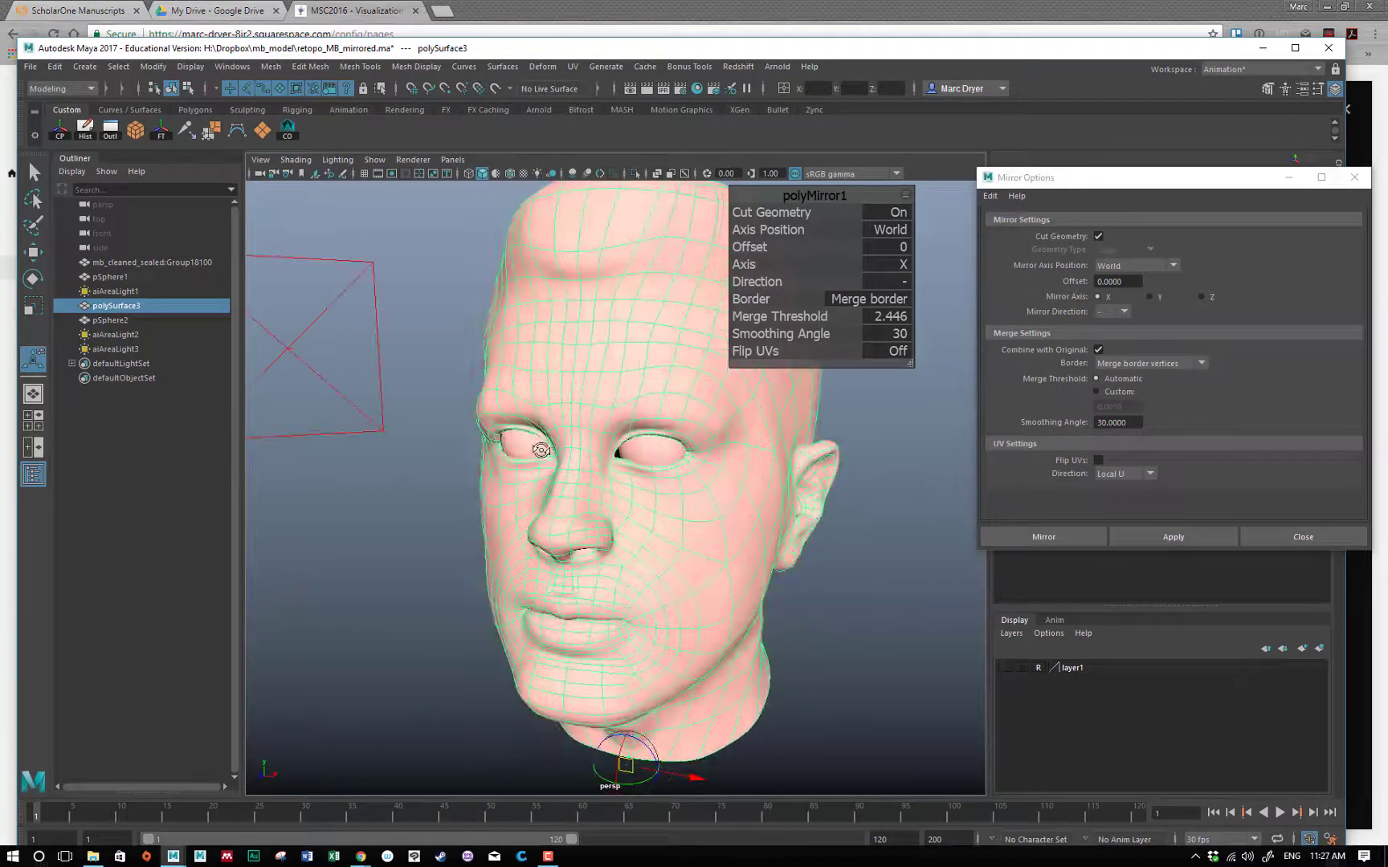
{"action": "middle_click_drag", "start_coordinate": [556, 443], "coordinate": [418, 447], "text": "alt"}
{"action": "left_click_drag", "start_coordinate": [418, 446], "coordinate": [433, 427], "text": "alt"}
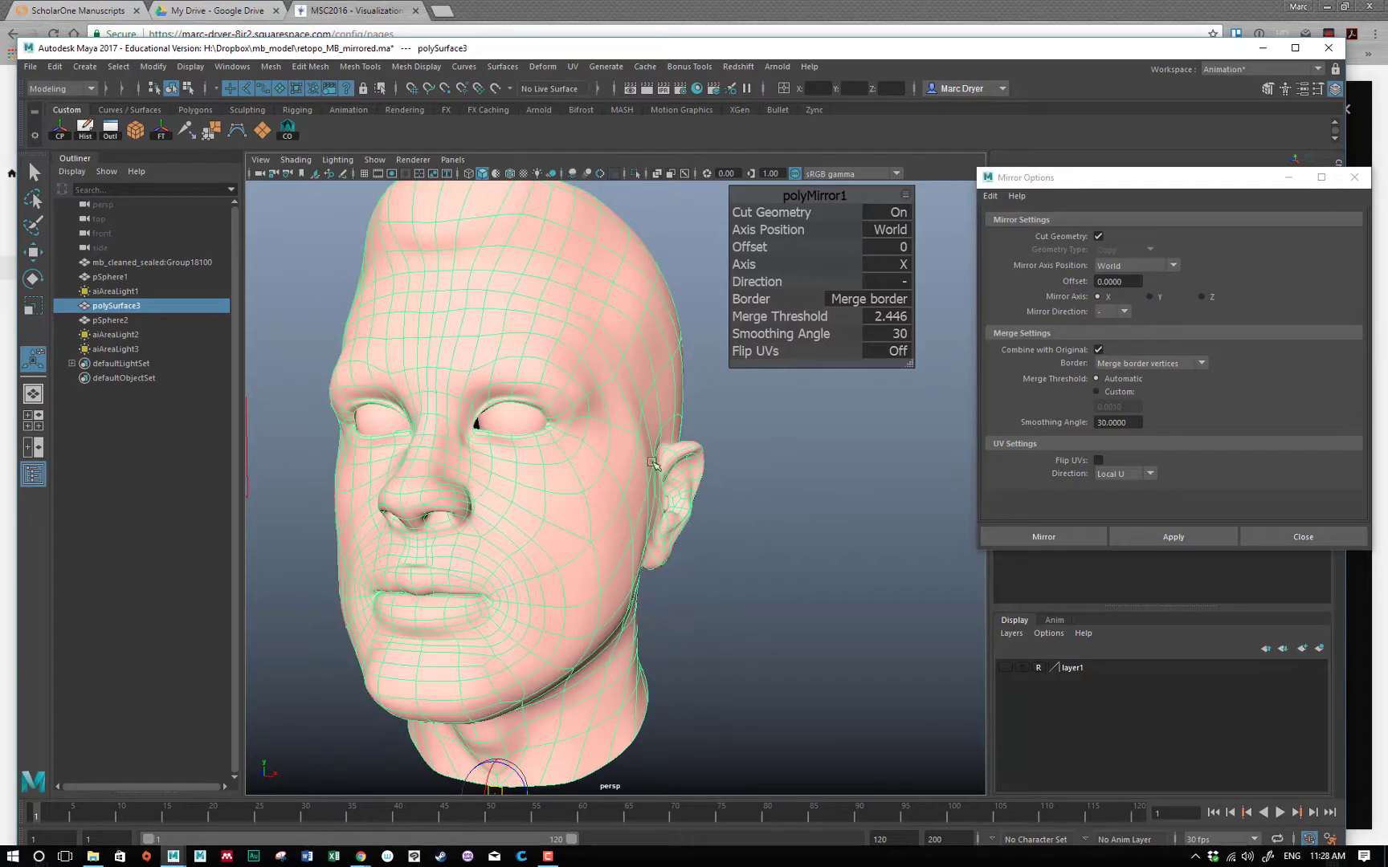
Select both eyeball spheres and move them out of the sockets to beside the head
{"action": "scroll", "coordinate": [454, 438], "scroll_direction": "down", "scroll_amount": 3}
{"action": "left_click", "coordinate": [445, 438]}
{"action": "left_click", "coordinate": [560, 449], "text": "shift"}
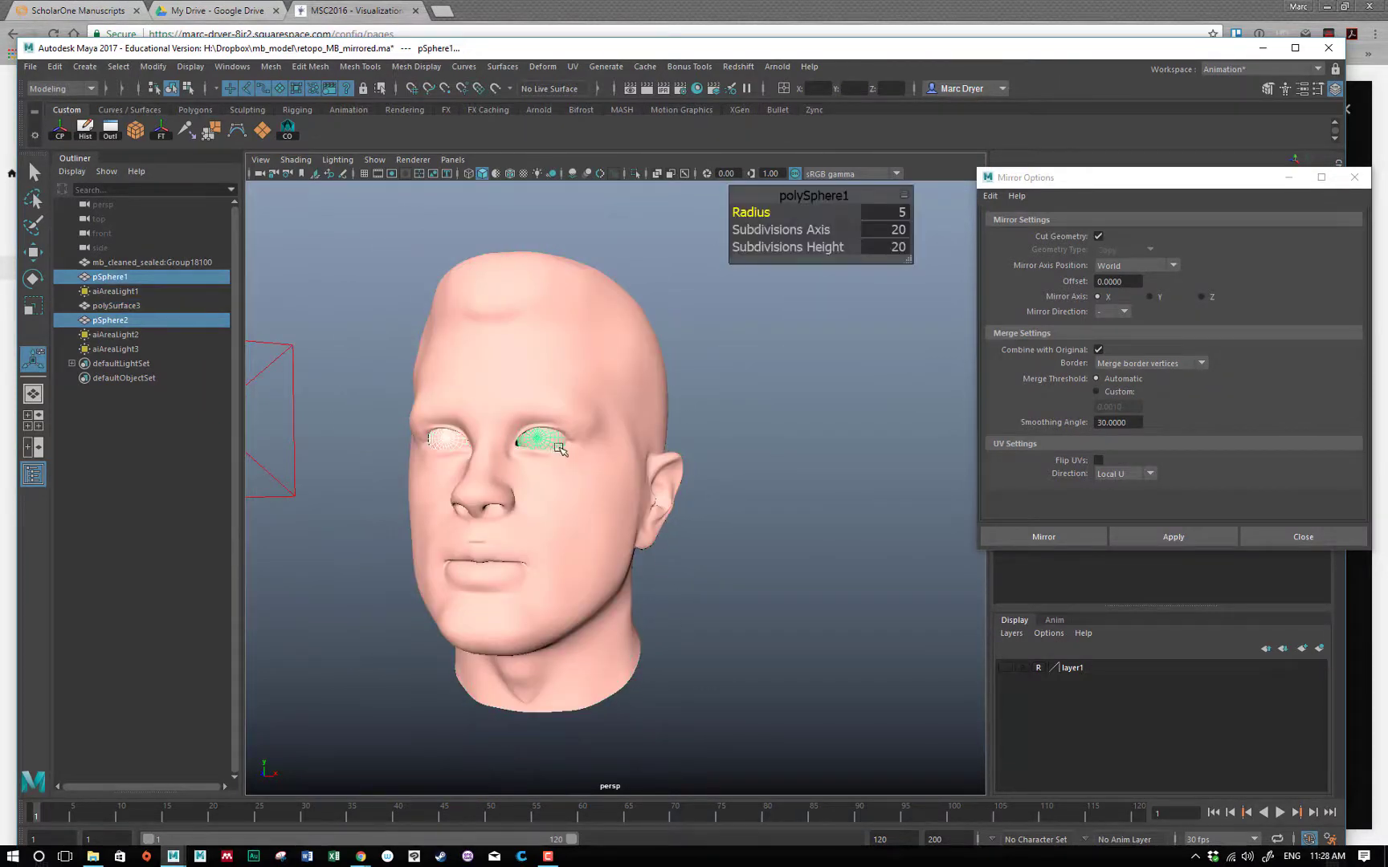
{"action": "key", "text": "w"}
{"action": "left_click_drag", "start_coordinate": [557, 451], "coordinate": [898, 456]}
{"action": "right_click_drag", "start_coordinate": [799, 488], "coordinate": [674, 475], "text": "alt"}
{"action": "middle_click_drag", "start_coordinate": [691, 474], "coordinate": [590, 464], "text": "alt"}
{"action": "left_click_drag", "start_coordinate": [589, 464], "coordinate": [598, 483], "text": "alt"}
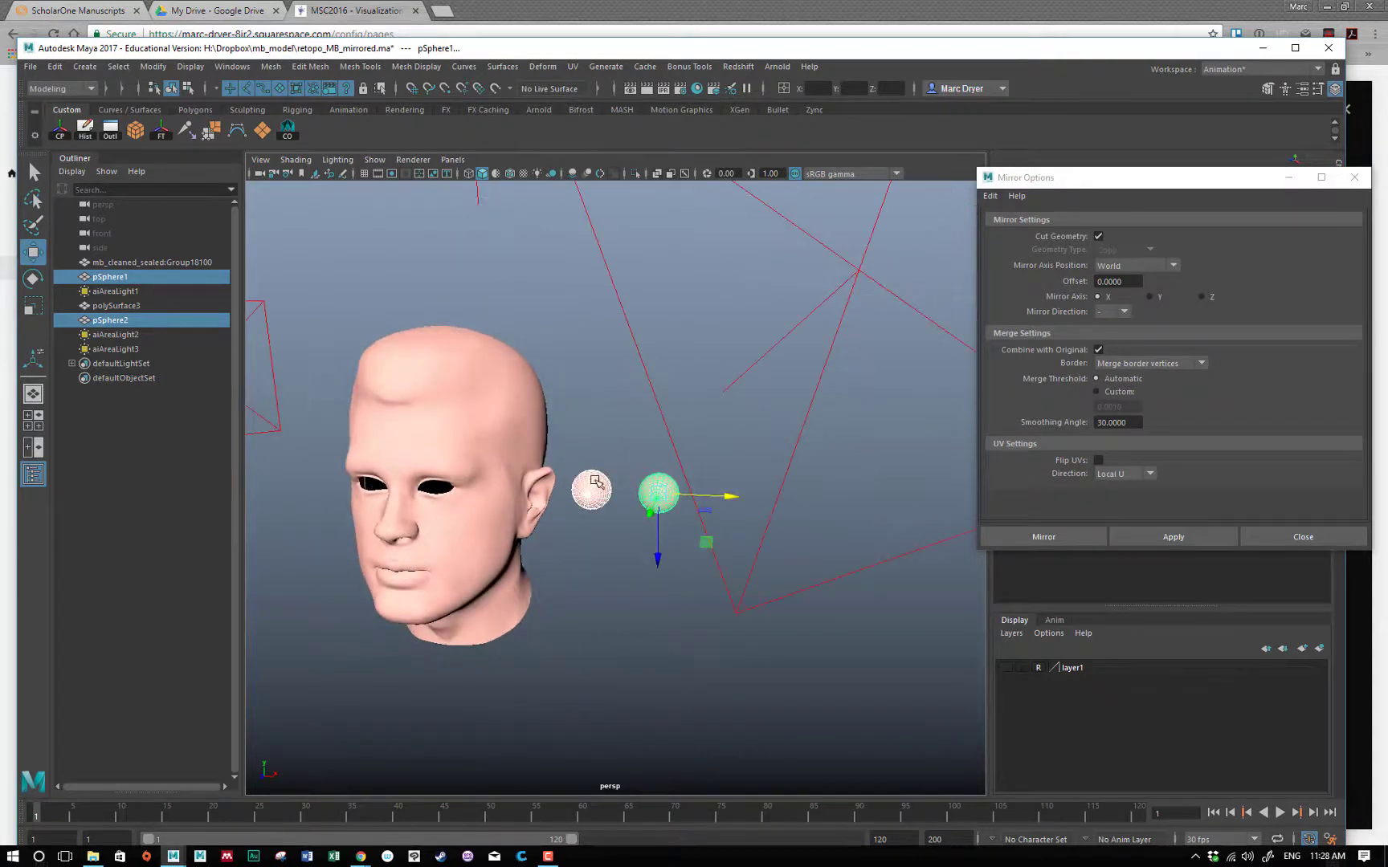
Combine the two eyeball spheres into a single mesh
{"action": "left_click_drag", "start_coordinate": [582, 327], "coordinate": [644, 329], "text": "alt"}
{"action": "right_click_drag", "start_coordinate": [644, 328], "coordinate": [693, 331], "text": "alt"}
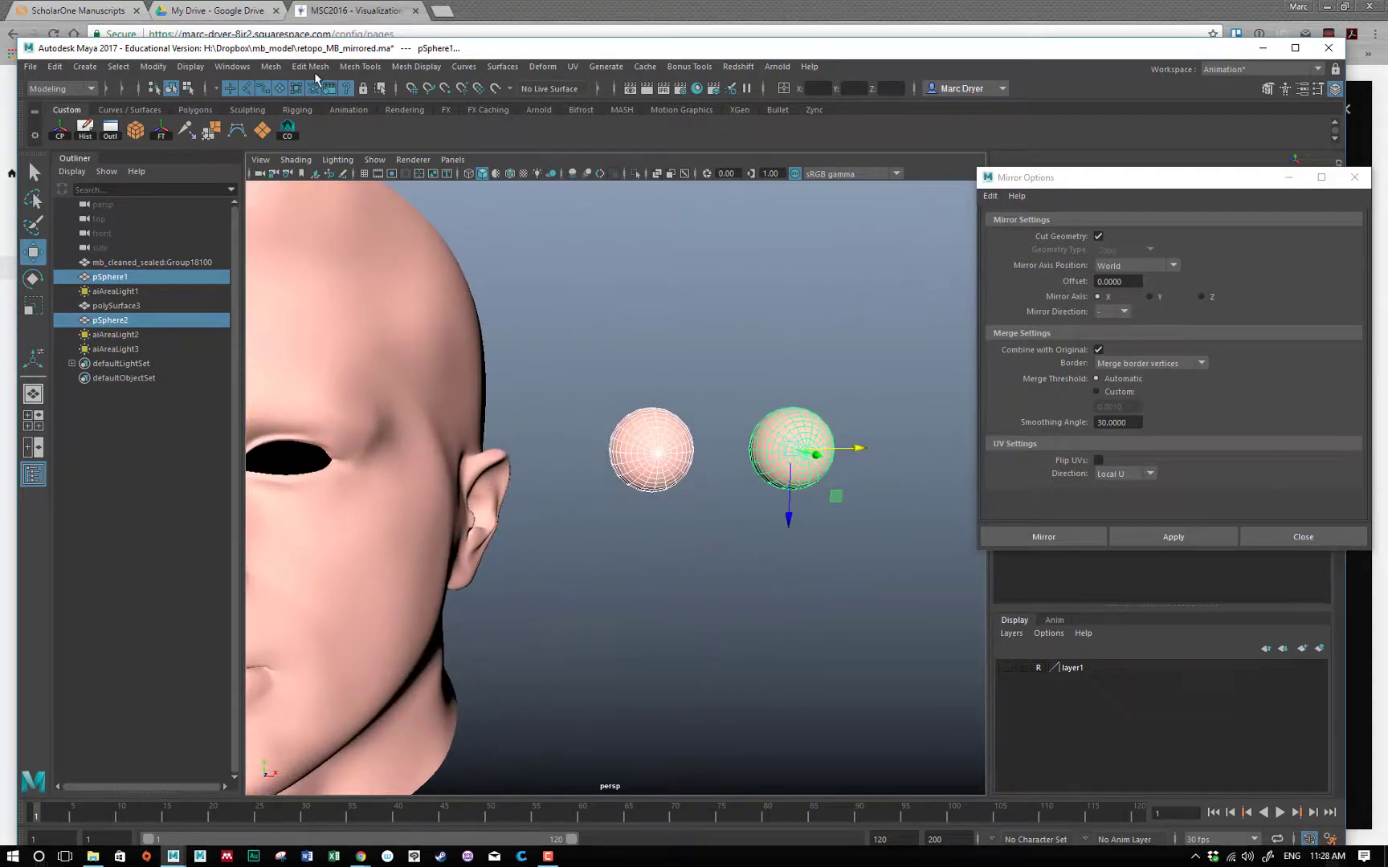
{"action": "left_click", "coordinate": [270, 66]}
{"action": "left_click", "coordinate": [281, 111]}
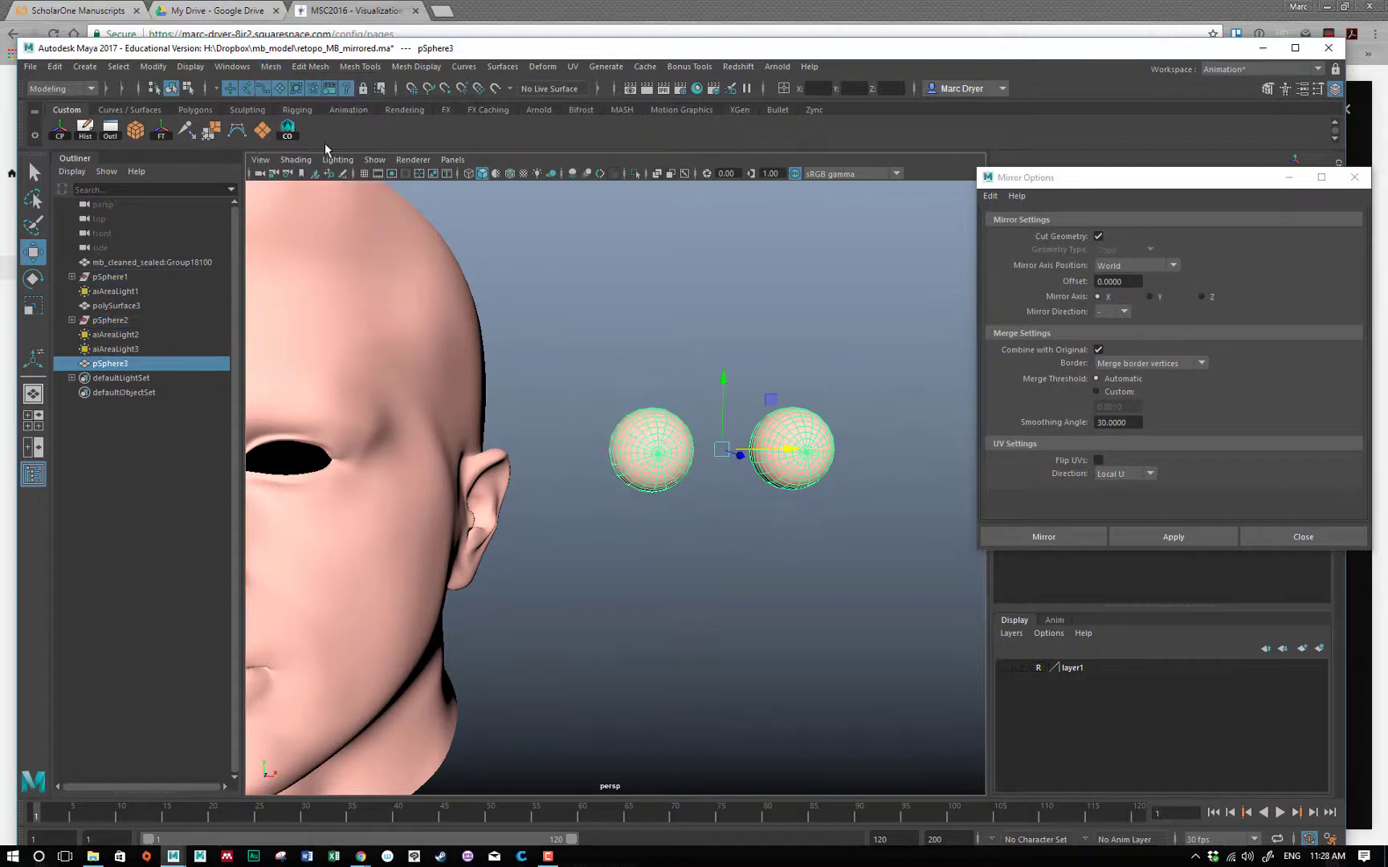
Move the combined eyeball mesh slightly upward and sideways, and delete its construction history
{"action": "left_click_drag", "start_coordinate": [681, 507], "coordinate": [608, 544], "text": "alt"}
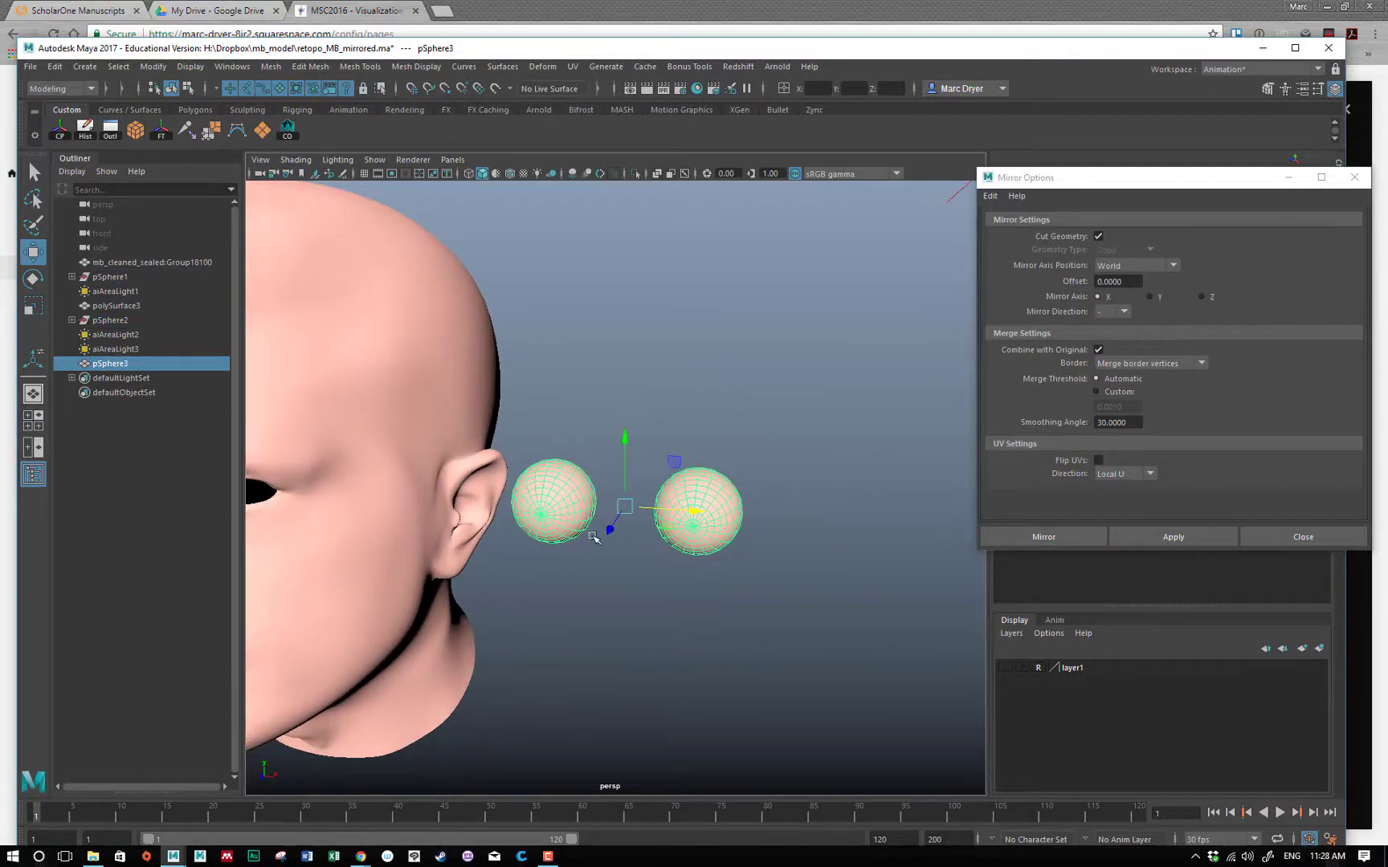
{"action": "left_click_drag", "start_coordinate": [675, 464], "coordinate": [714, 423]}
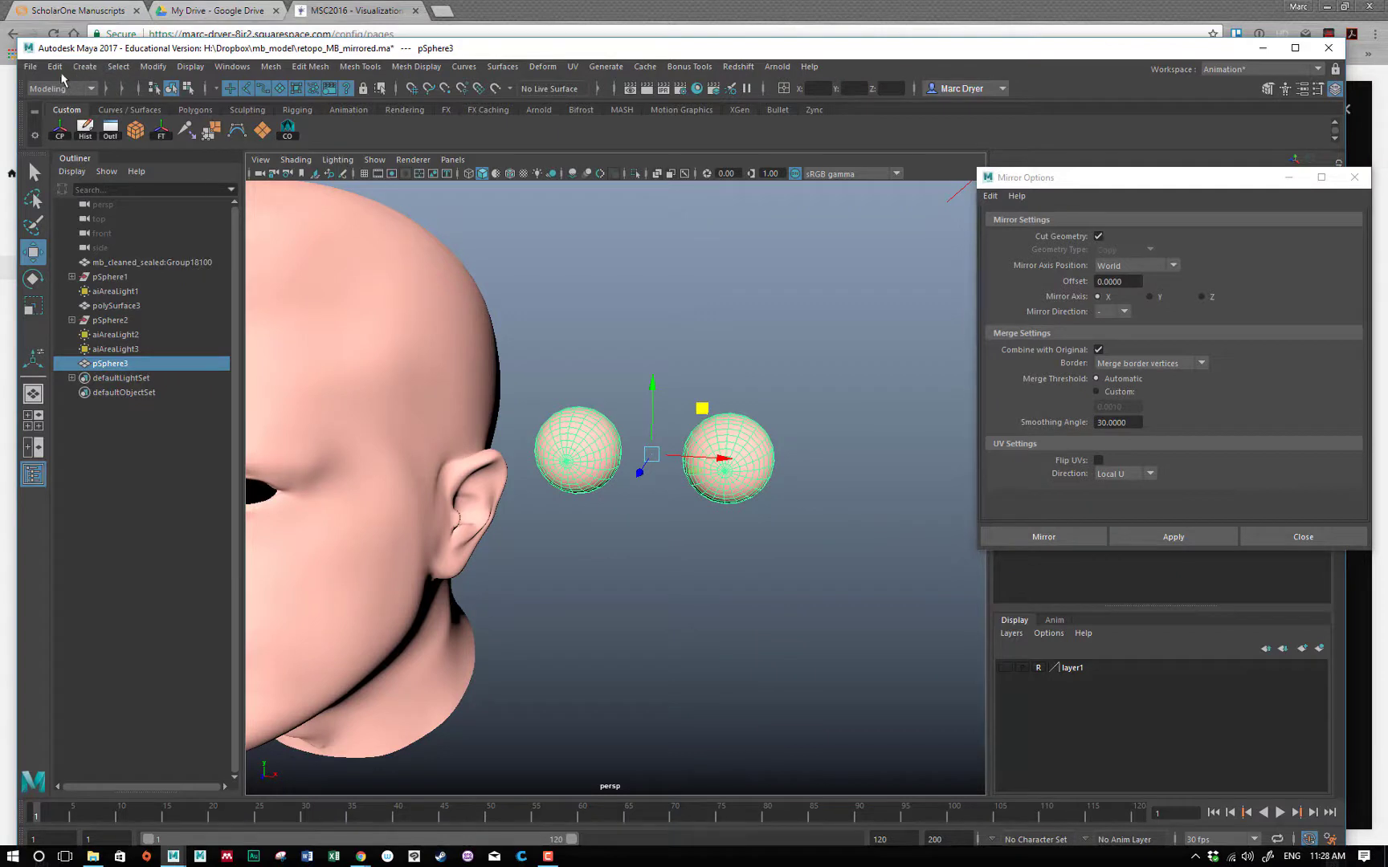
{"action": "left_click", "coordinate": [84, 129]}
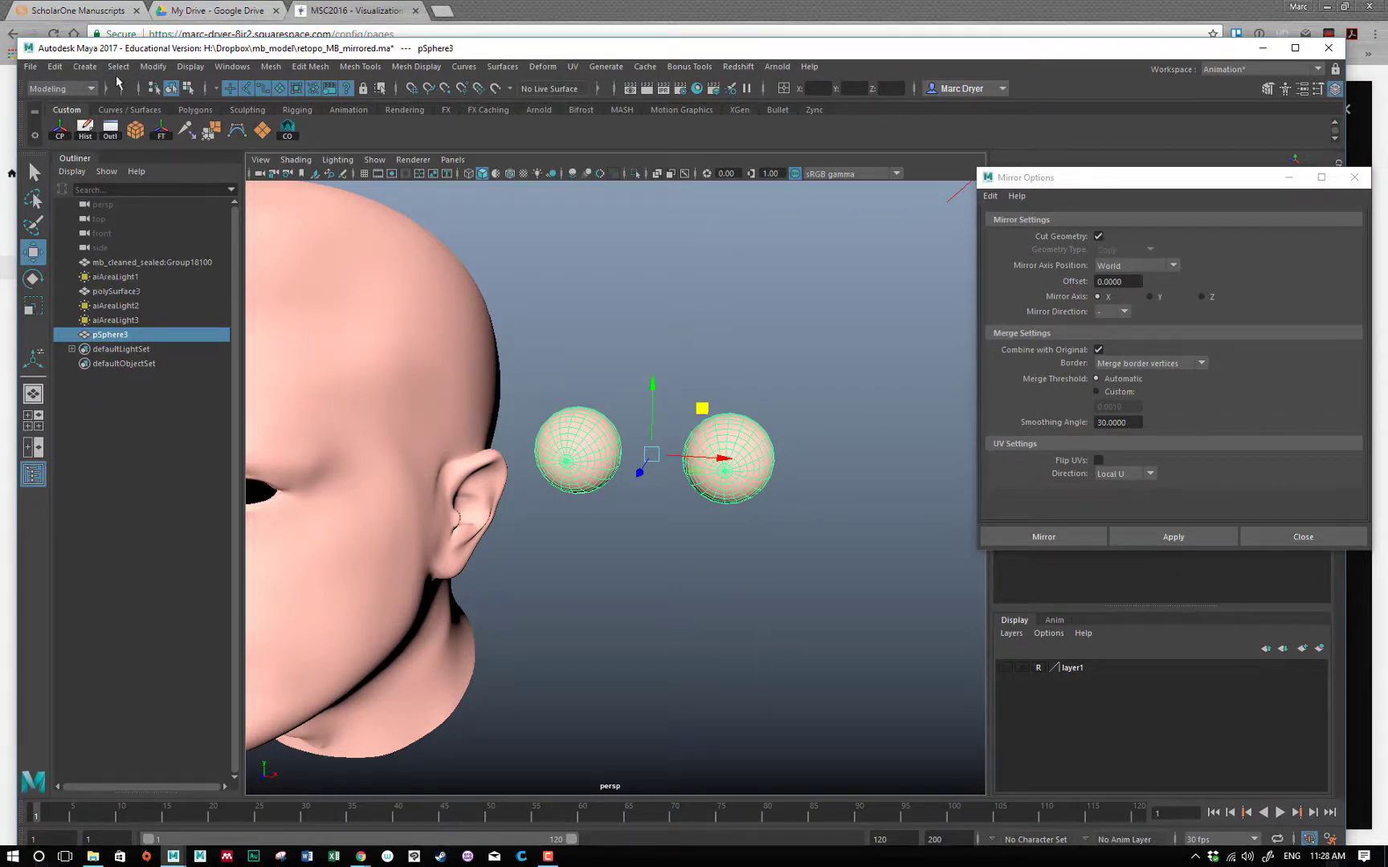
Graph the combined eyeballs' input and output connections in the Node Editor, spread the nodes apart, and uncover the viewport
{"action": "left_click", "coordinate": [232, 66]}
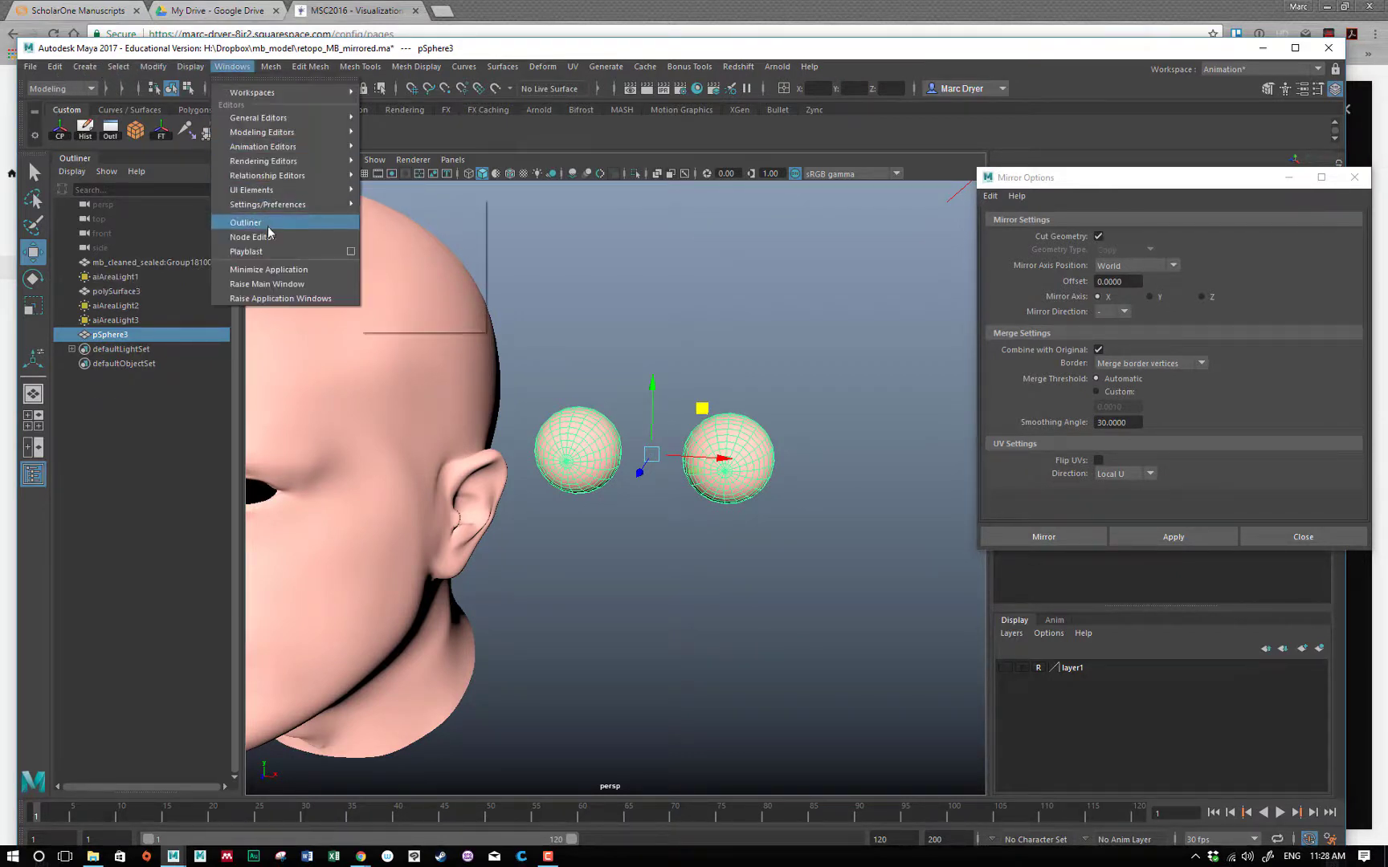
{"action": "left_click", "coordinate": [269, 240]}
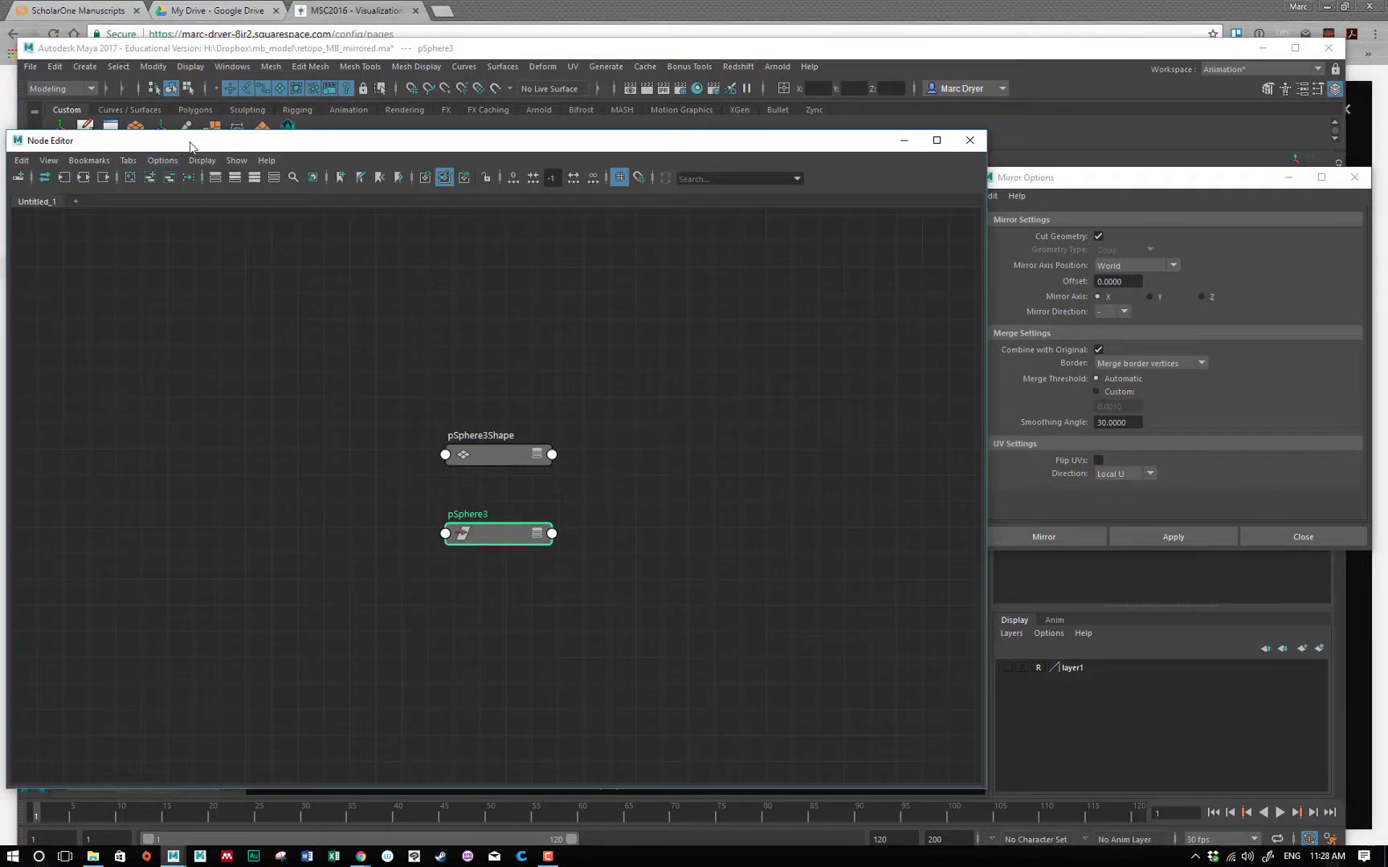
{"action": "left_click", "coordinate": [84, 177]}
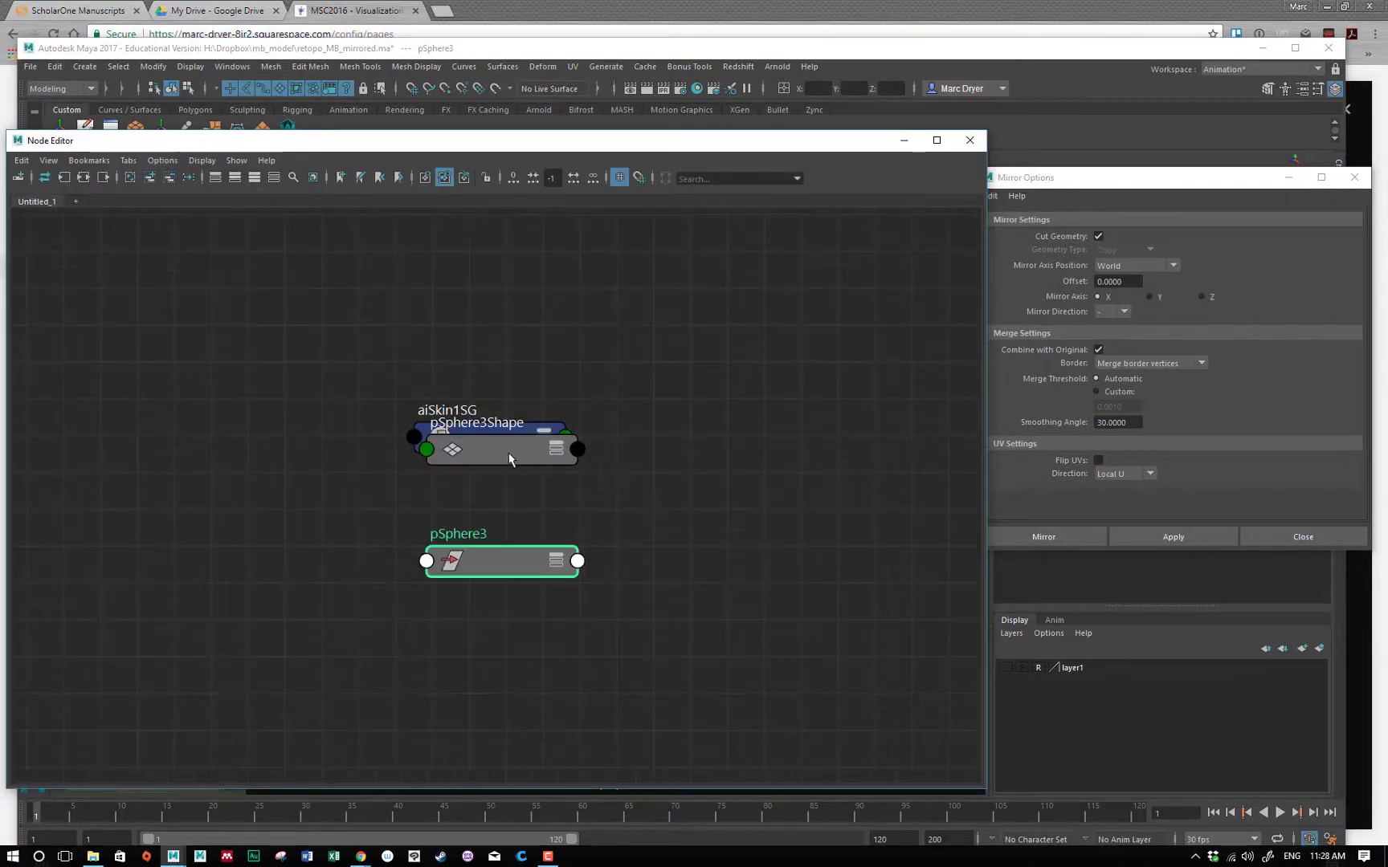
{"action": "left_click_drag", "start_coordinate": [512, 459], "coordinate": [558, 287]}
{"action": "left_click_drag", "start_coordinate": [533, 571], "coordinate": [753, 371]}
{"action": "left_click_drag", "start_coordinate": [535, 306], "coordinate": [564, 309]}
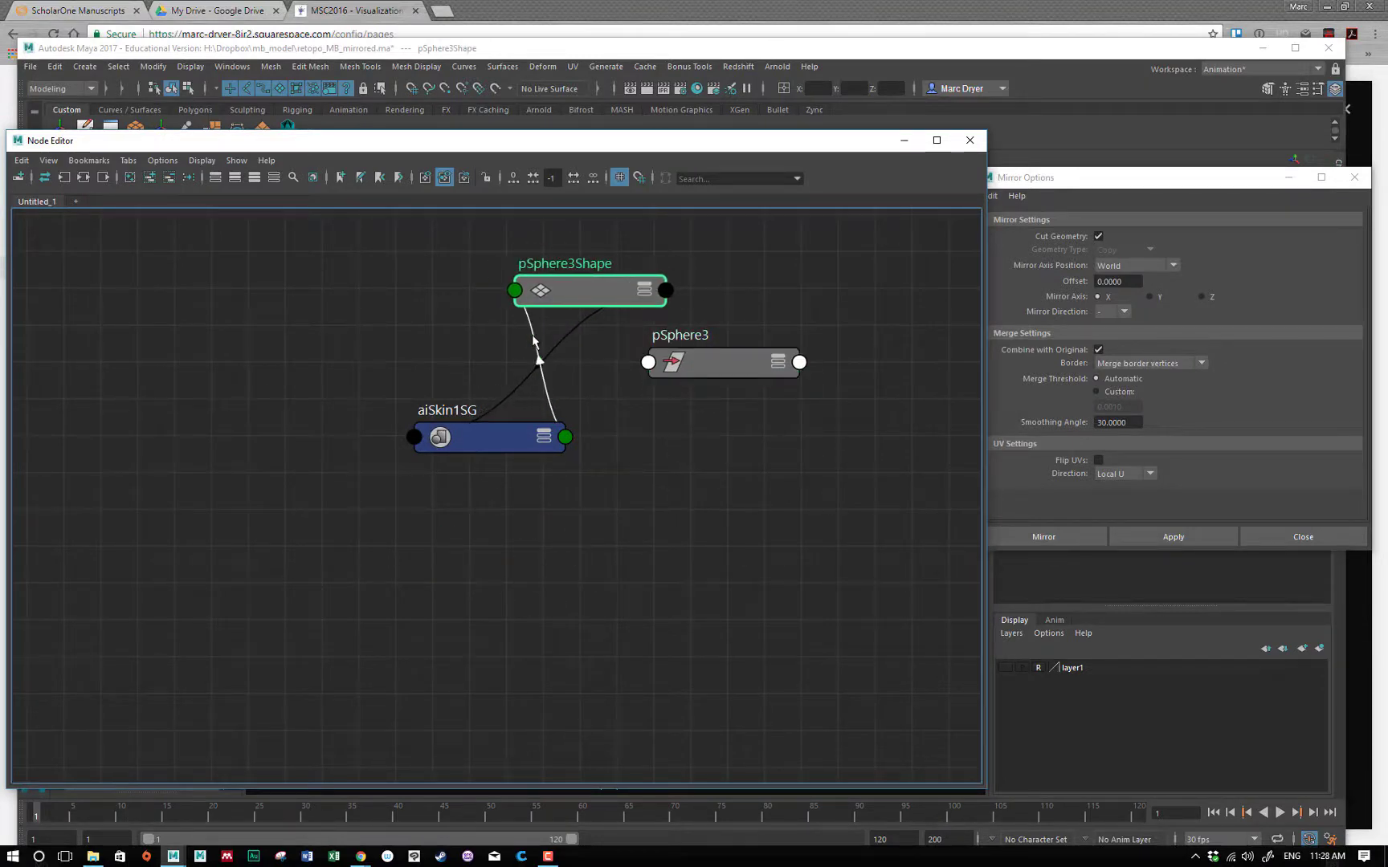
{"action": "left_click_drag", "start_coordinate": [573, 140], "coordinate": [583, 663]}
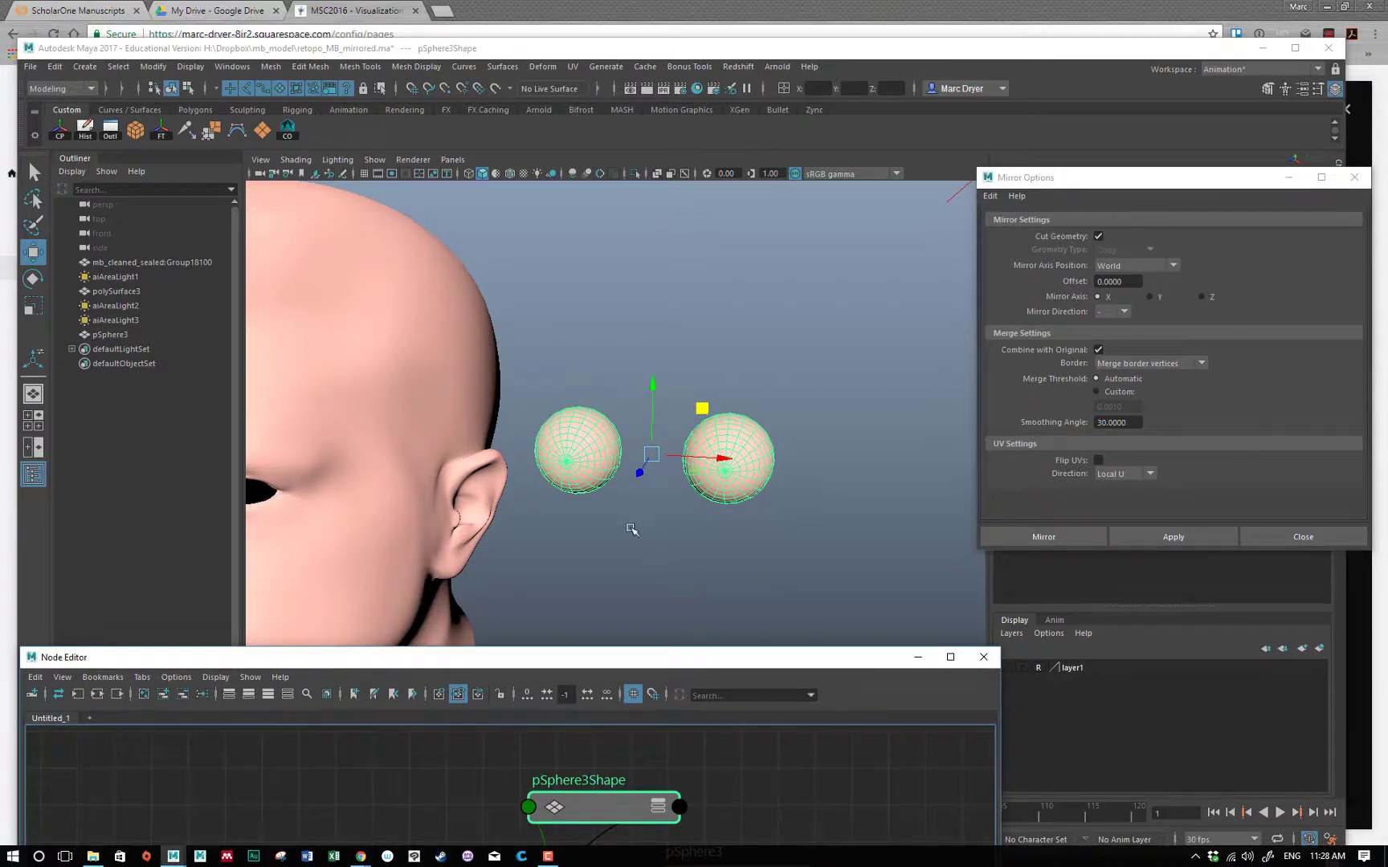
Separate the combined eyeball mesh back into individual spheres
{"action": "mouse_move", "coordinate": [616, 536]}
{"action": "left_mouse_down", "text": "alt"}
{"action": "mouse_move", "coordinate": [657, 530]}
{"action": "mouse_move", "coordinate": [628, 533]}
{"action": "left_mouse_up", "text": "alt"}
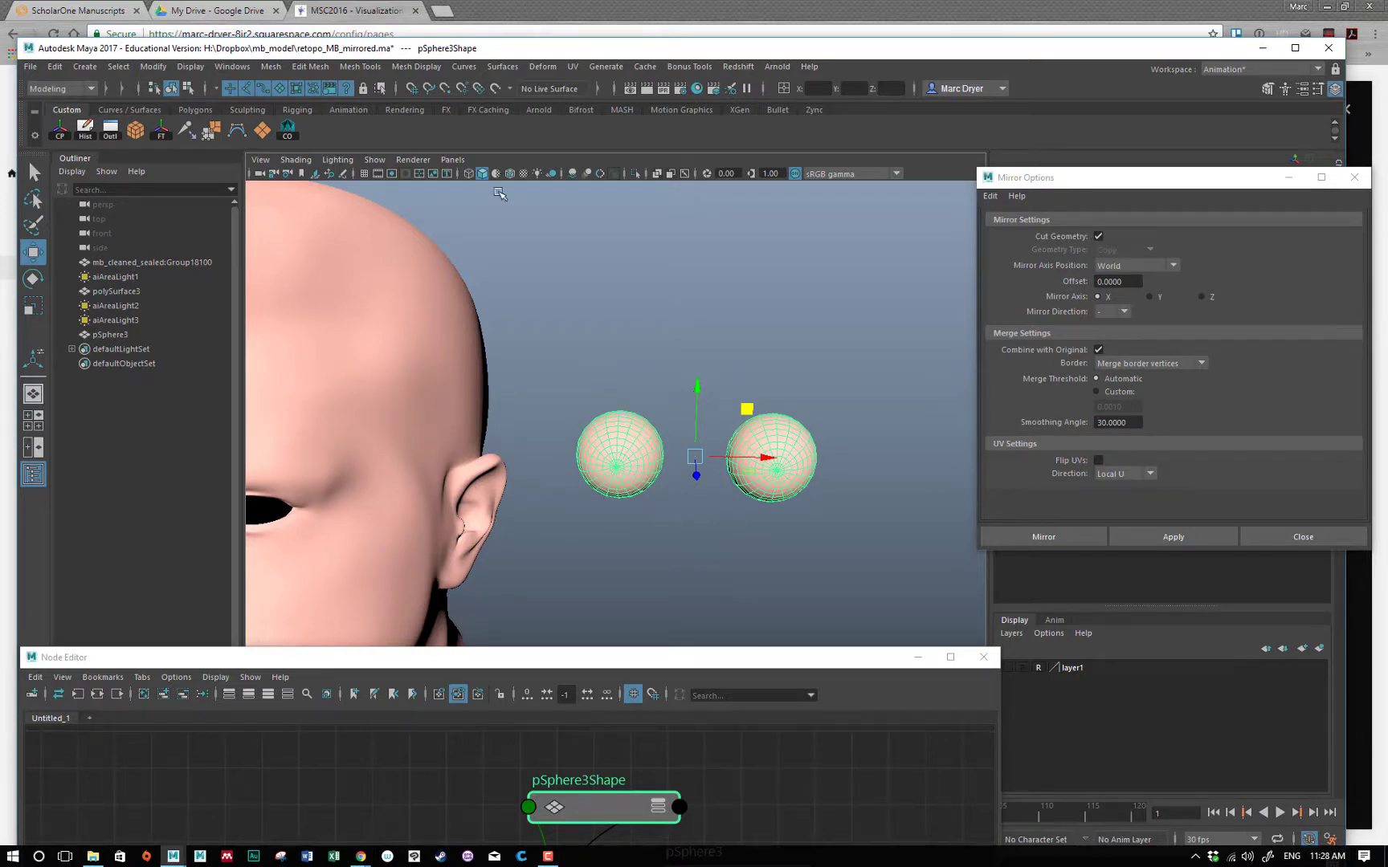
{"action": "left_click", "coordinate": [315, 67]}
{"action": "mouse_move", "coordinate": [257, 71]}
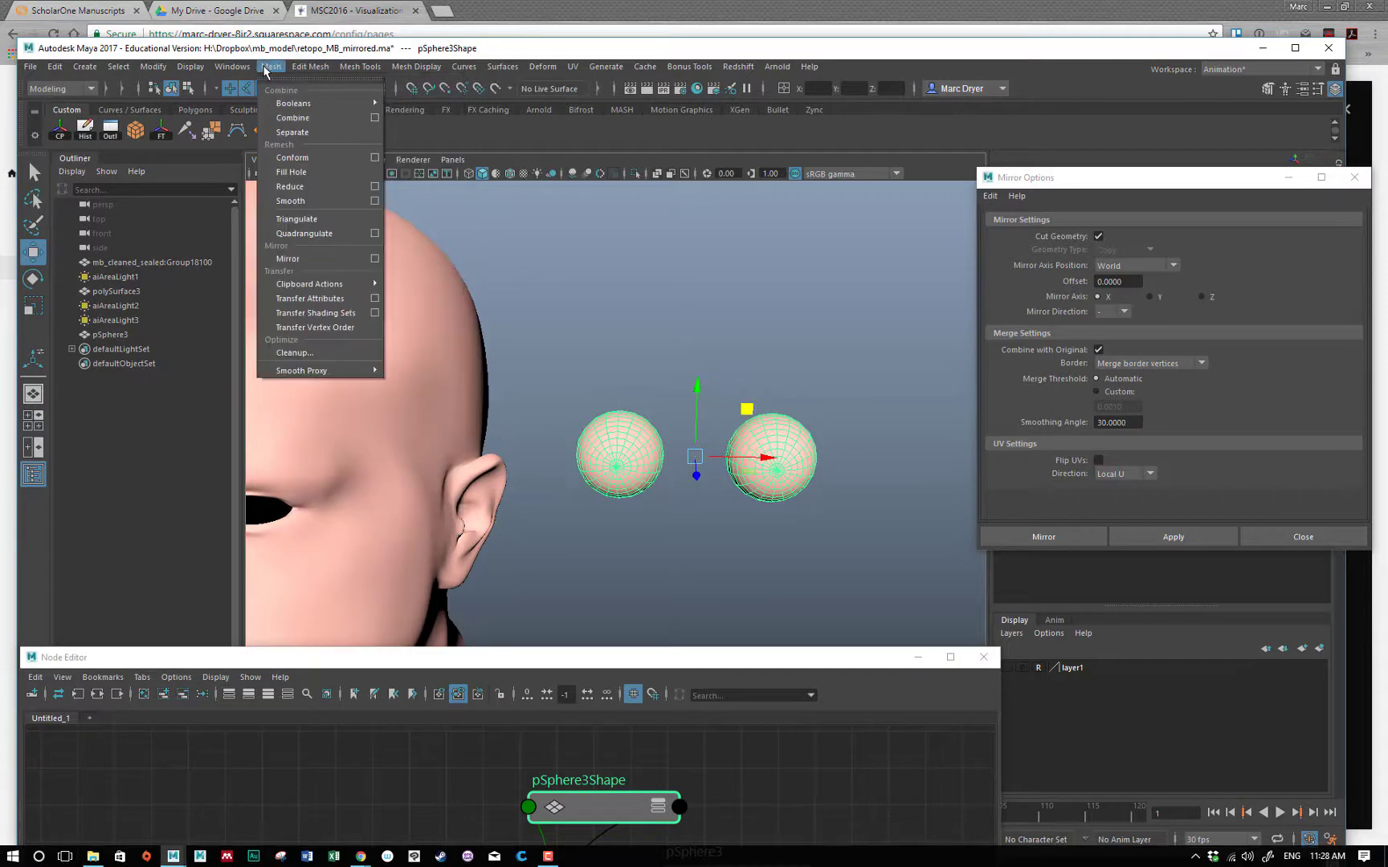
{"action": "left_click", "coordinate": [293, 133]}
{"action": "left_click_drag", "start_coordinate": [649, 496], "coordinate": [549, 464], "text": "alt"}
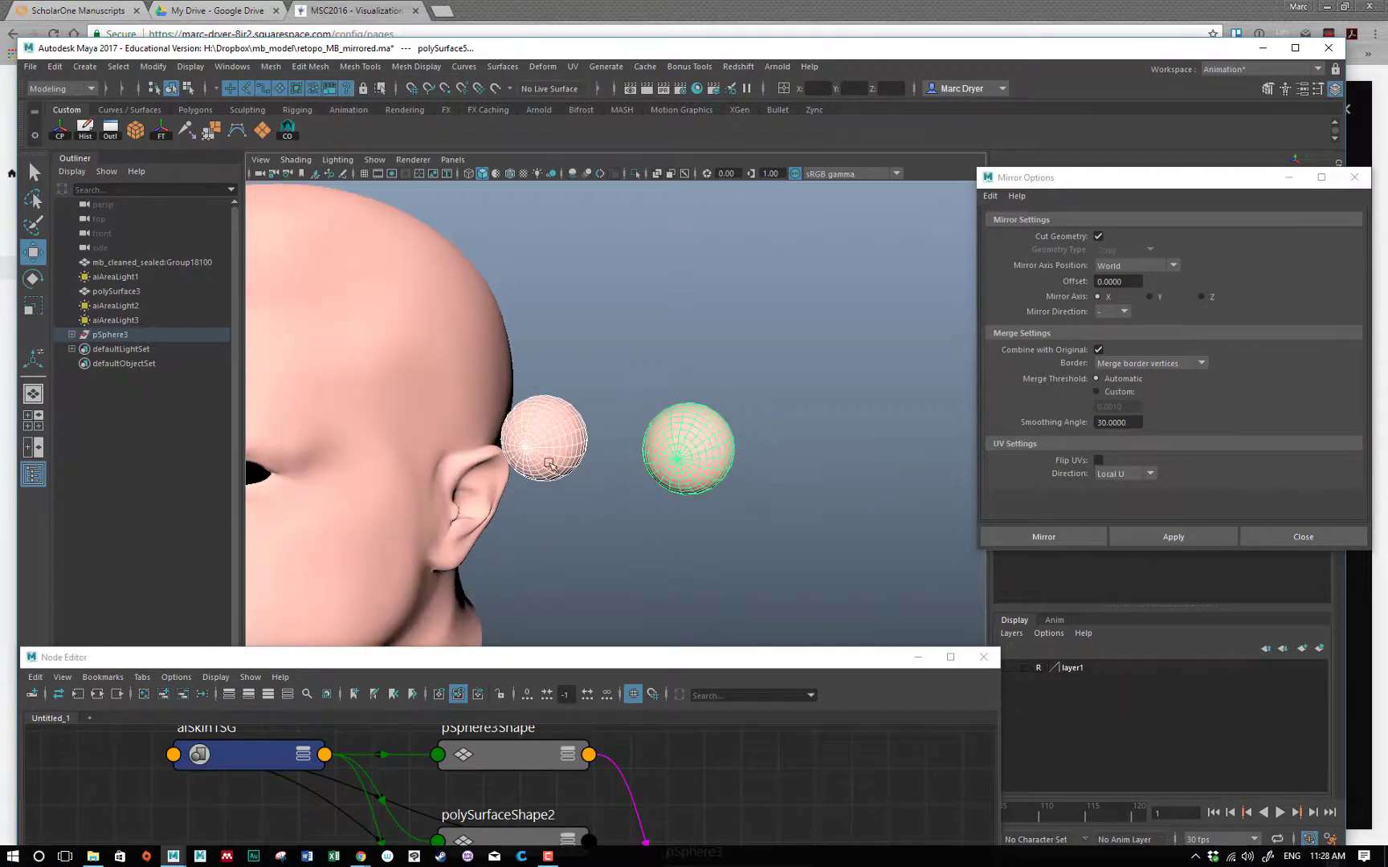
Select each separated eyeball in turn and examine the head and eyeballs from the front and side
{"action": "left_click", "coordinate": [549, 464]}
{"action": "left_click", "coordinate": [682, 461]}
{"action": "left_click", "coordinate": [554, 461]}
{"action": "left_click", "coordinate": [674, 464]}
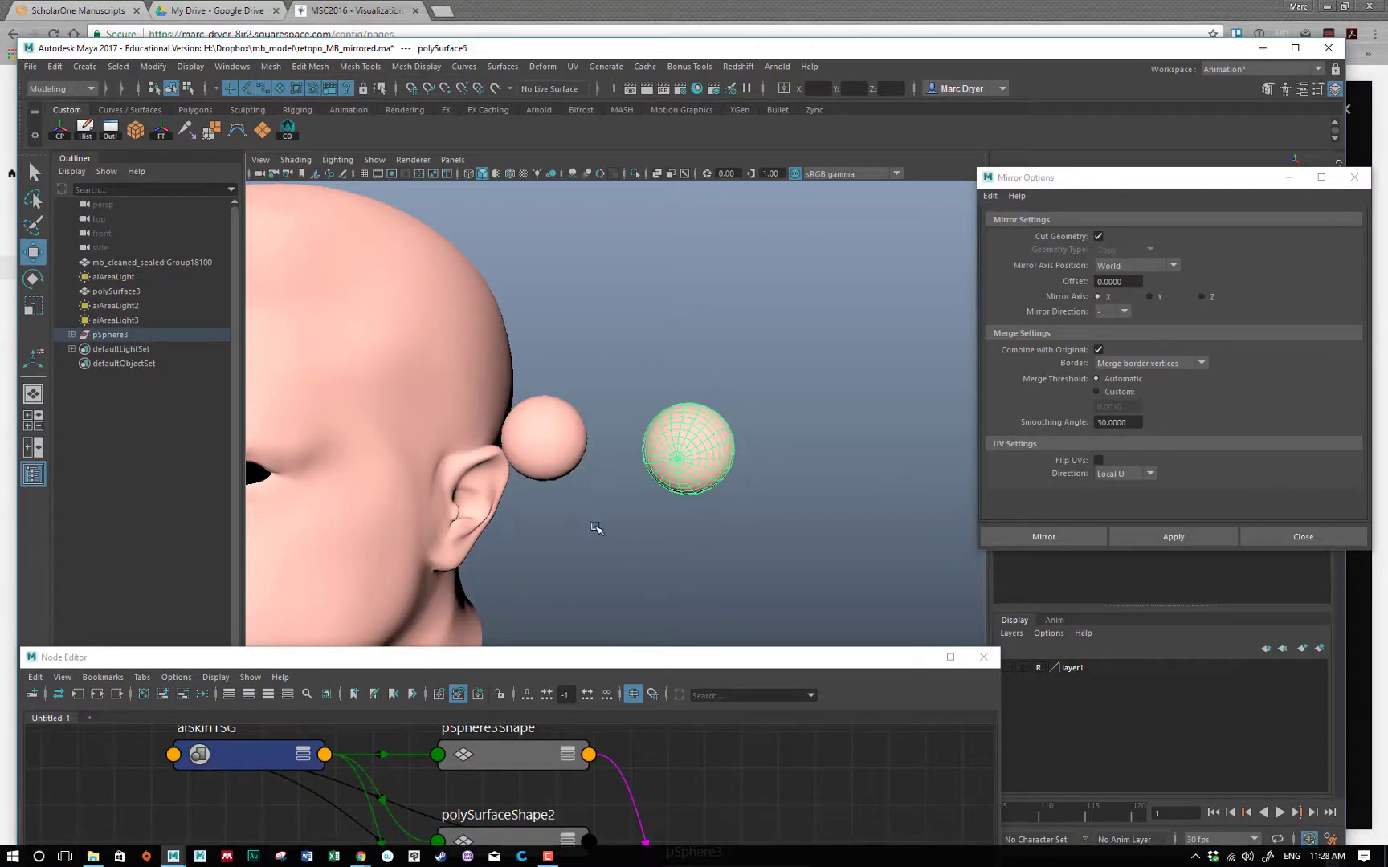
{"action": "left_click_drag", "start_coordinate": [603, 528], "coordinate": [642, 534], "text": "alt"}
{"action": "right_click_drag", "start_coordinate": [736, 531], "coordinate": [554, 486], "text": "alt"}
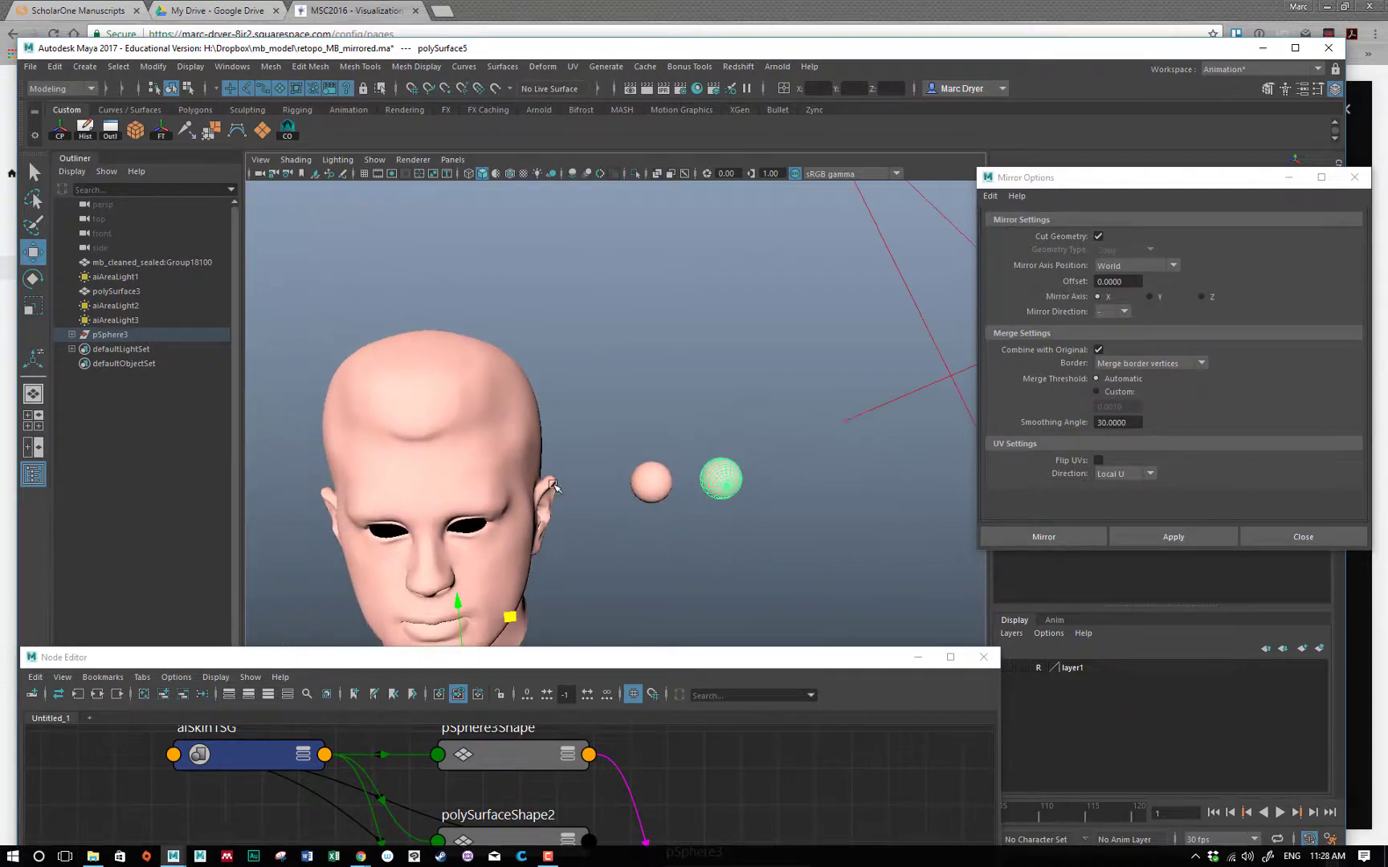
{"action": "left_click_drag", "start_coordinate": [552, 485], "coordinate": [520, 378], "text": "alt"}
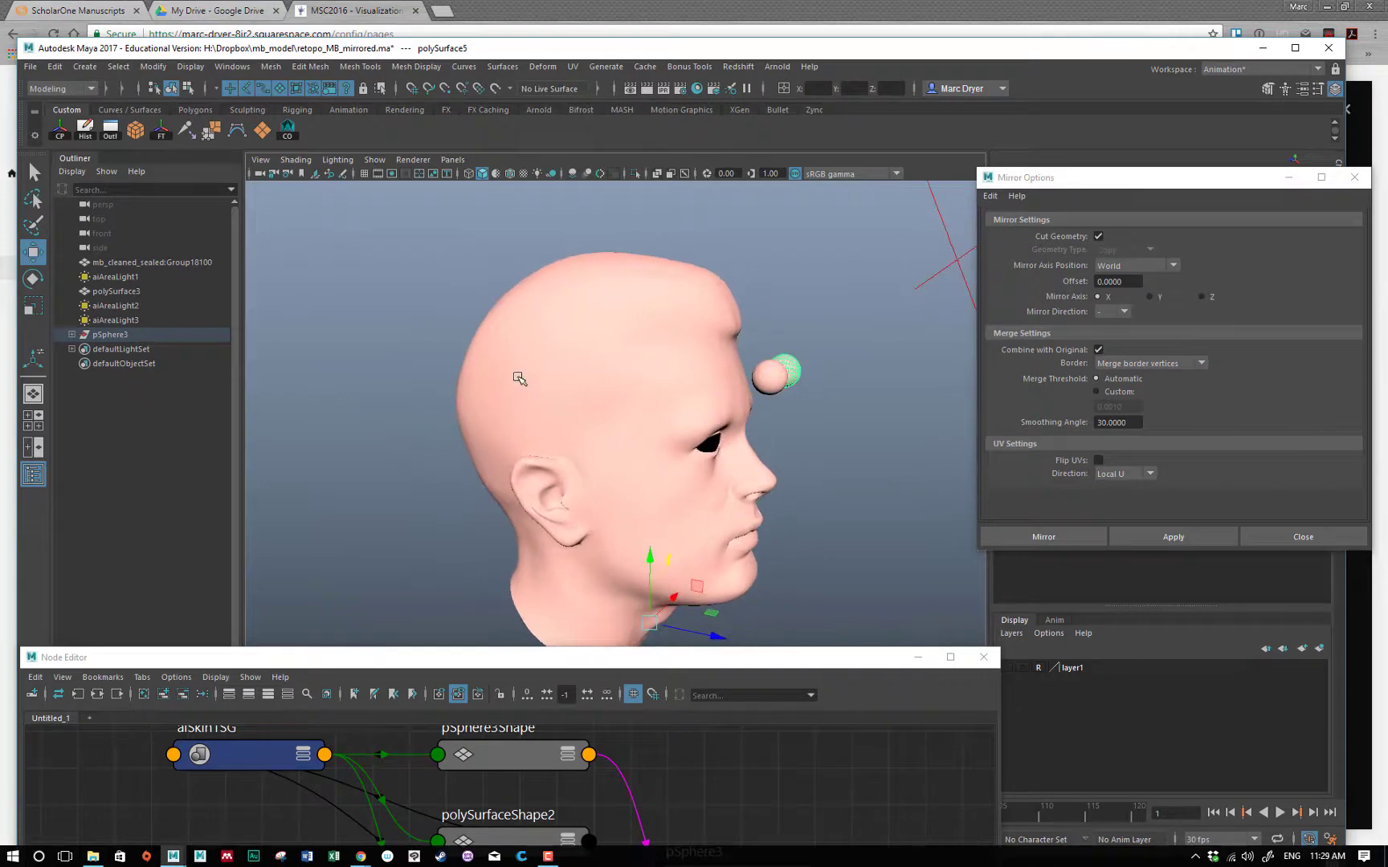
Select a band of adjacent faces running across the side of the head mesh above the ear
{"action": "left_click", "coordinate": [520, 378]}
{"action": "right_click_drag", "start_coordinate": [543, 346], "coordinate": [541, 356]}
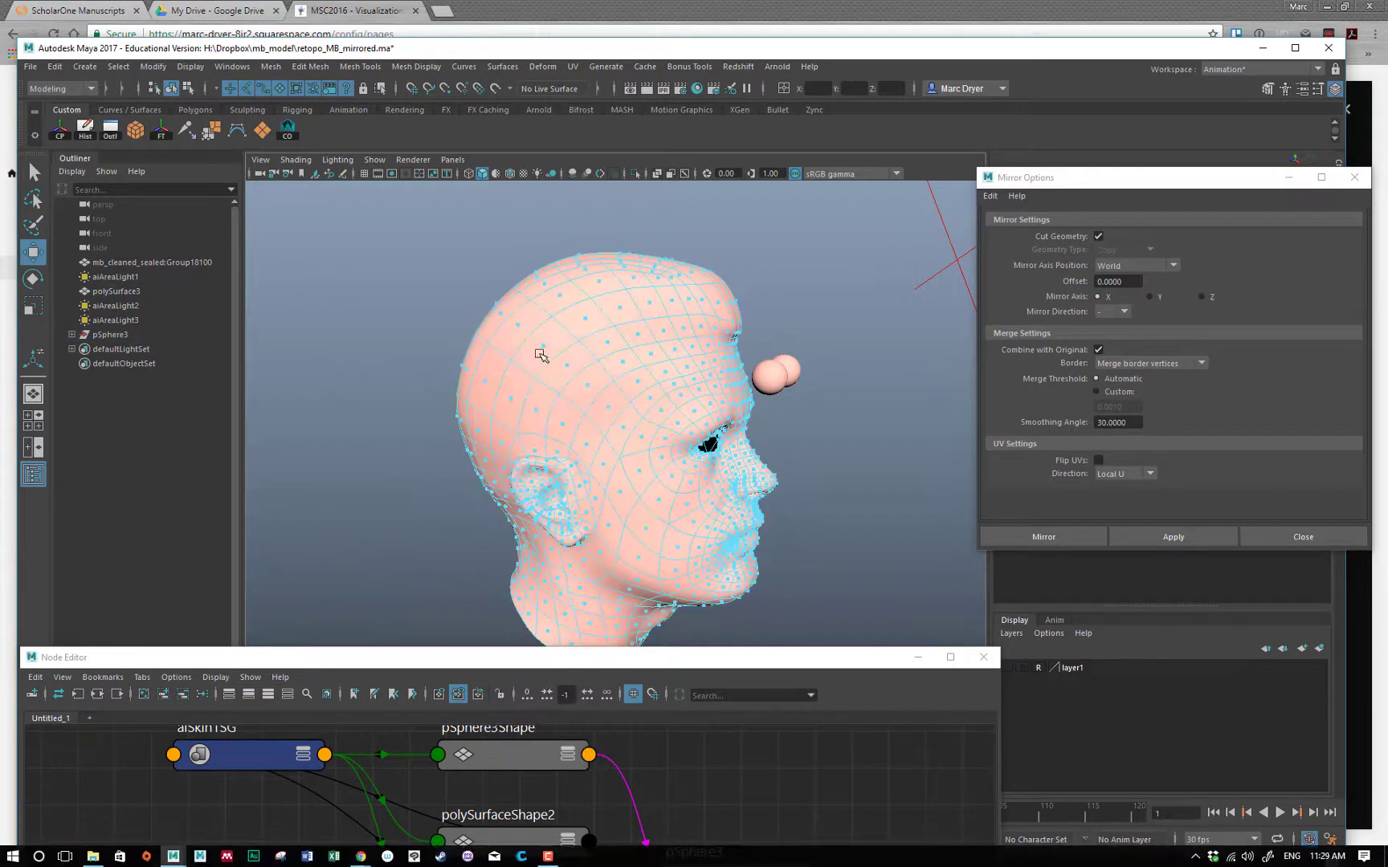
{"action": "left_click", "coordinate": [565, 377]}
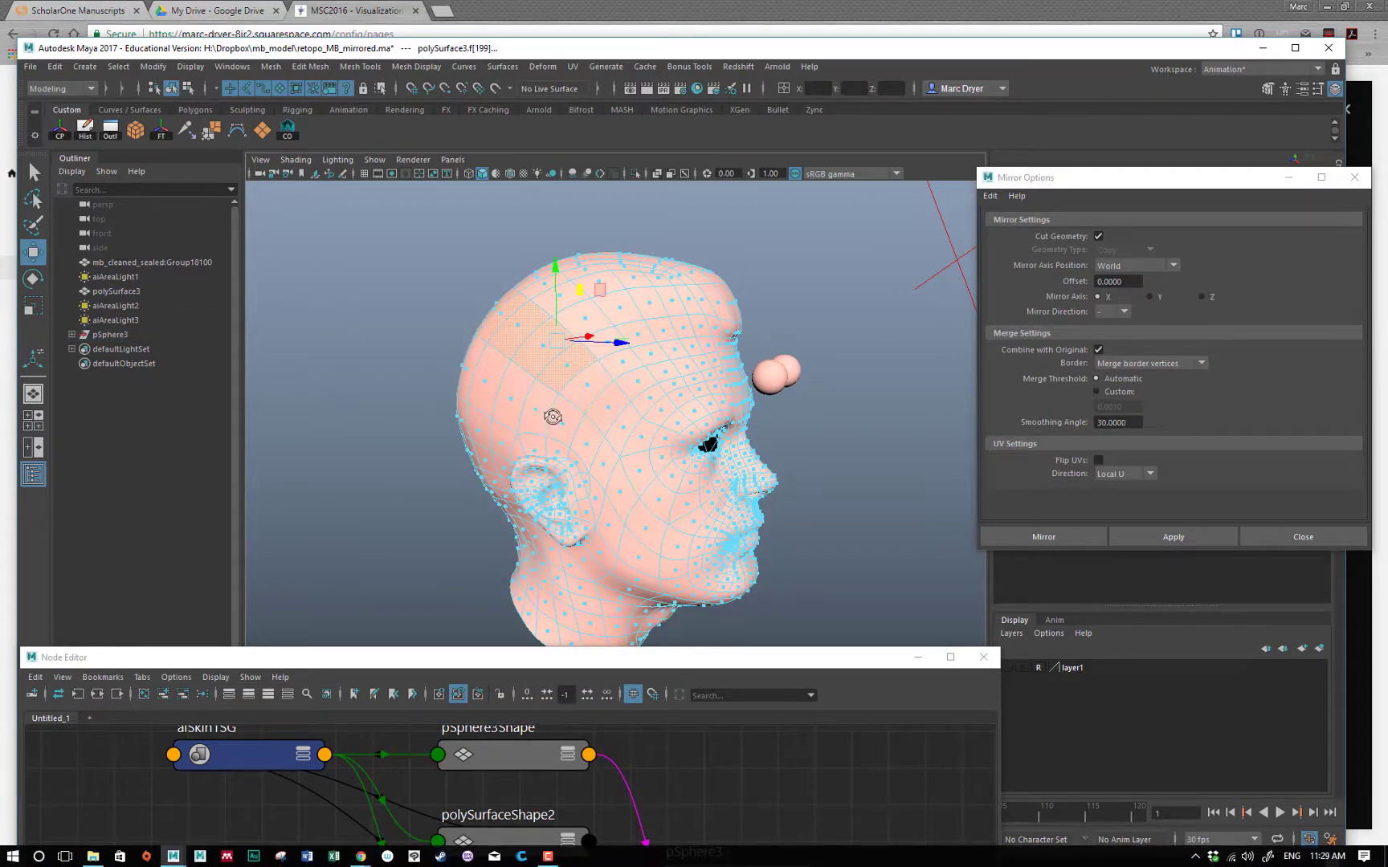
{"action": "left_click_drag", "start_coordinate": [553, 417], "coordinate": [610, 410], "text": "alt"}
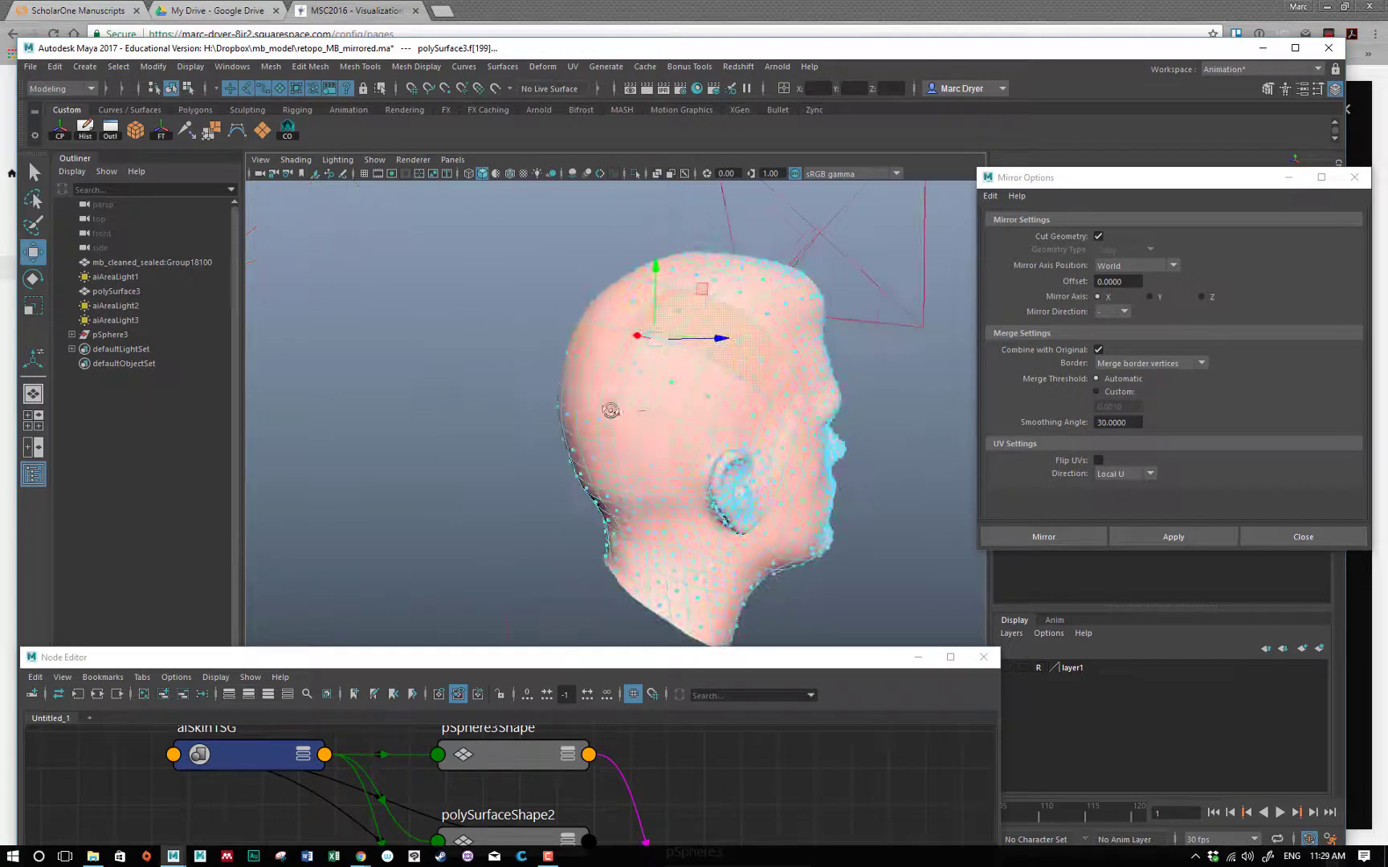
{"action": "left_click", "coordinate": [668, 388]}
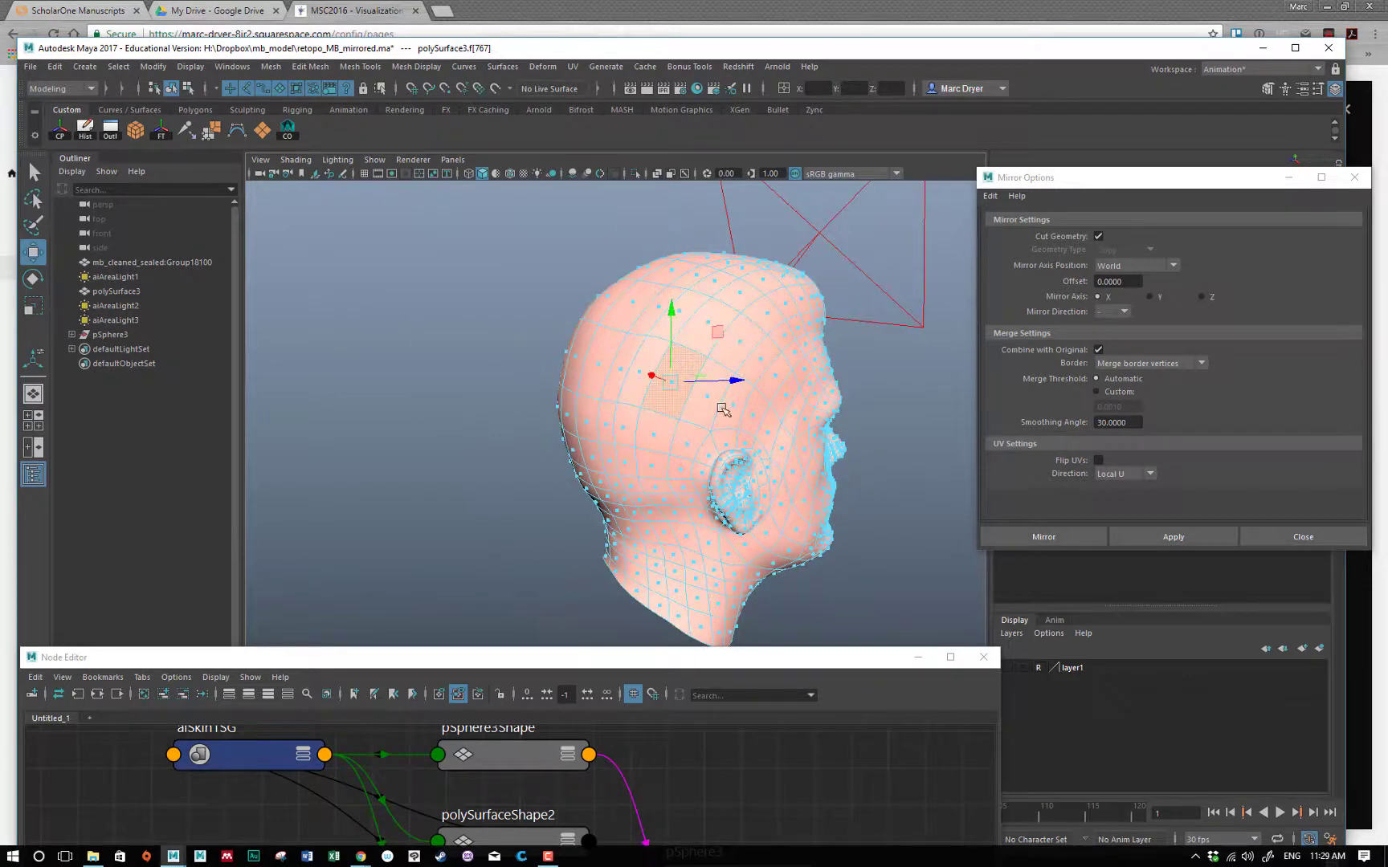
{"action": "double_click", "coordinate": [771, 433], "text": "shift"}
{"action": "left_click_drag", "start_coordinate": [608, 402], "coordinate": [544, 402], "text": "alt"}
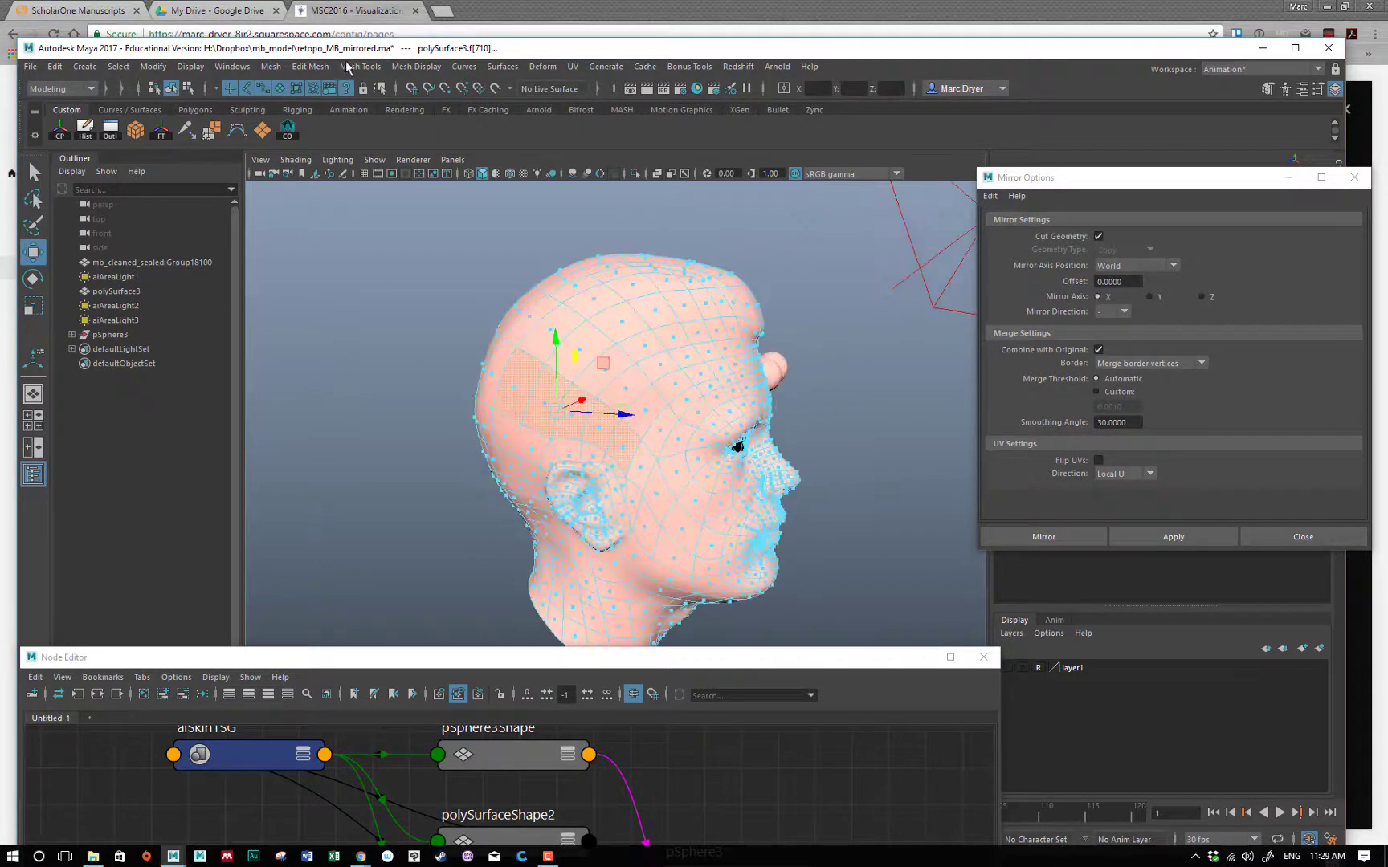
Switch to wireframe display and extract the selected faces with Separate extracted faces enabled and an offset of 0
{"action": "key", "text": "4"}
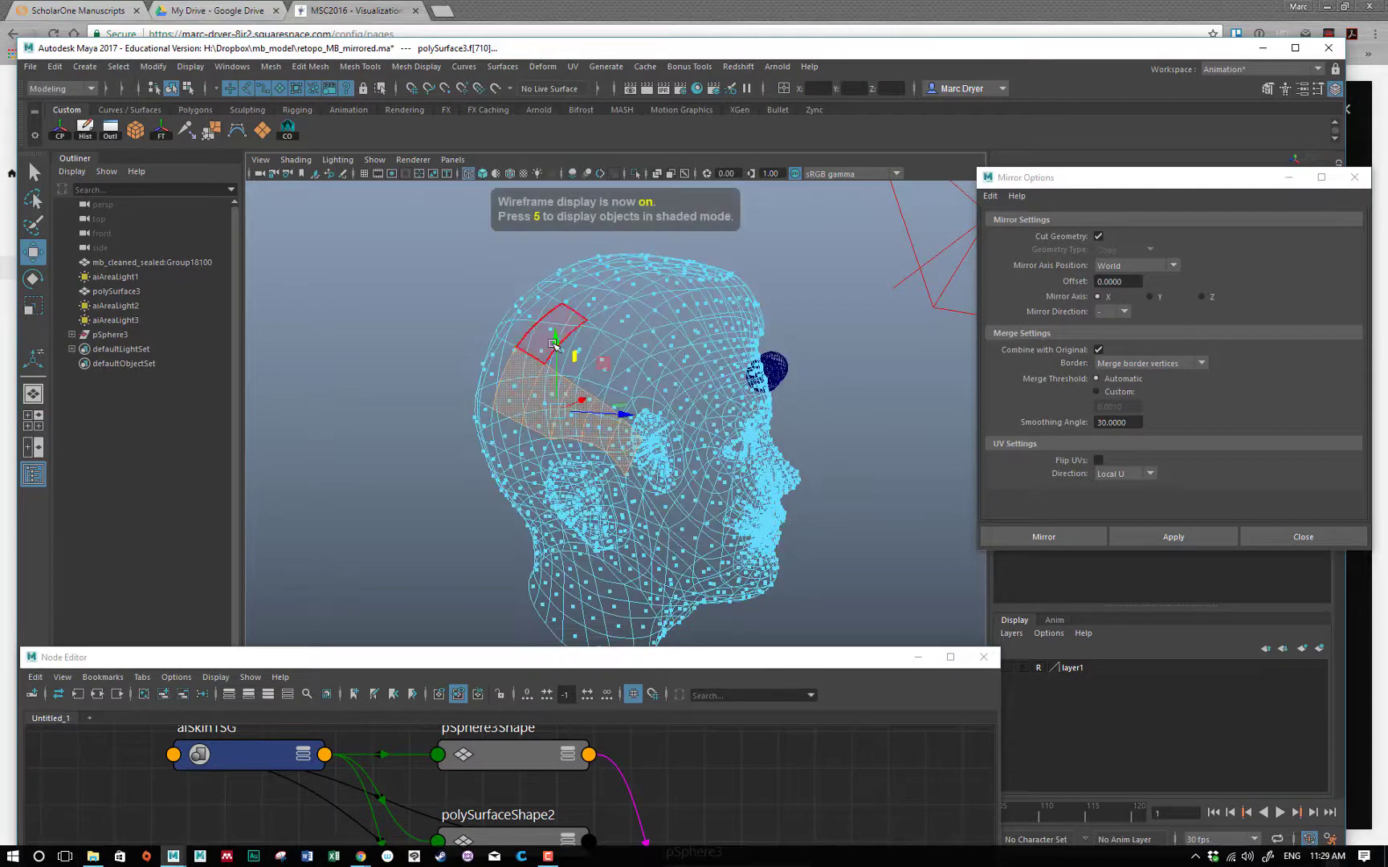
{"action": "right_click_drag", "start_coordinate": [424, 335], "coordinate": [611, 319], "text": "alt"}
{"action": "key", "text": "f"}
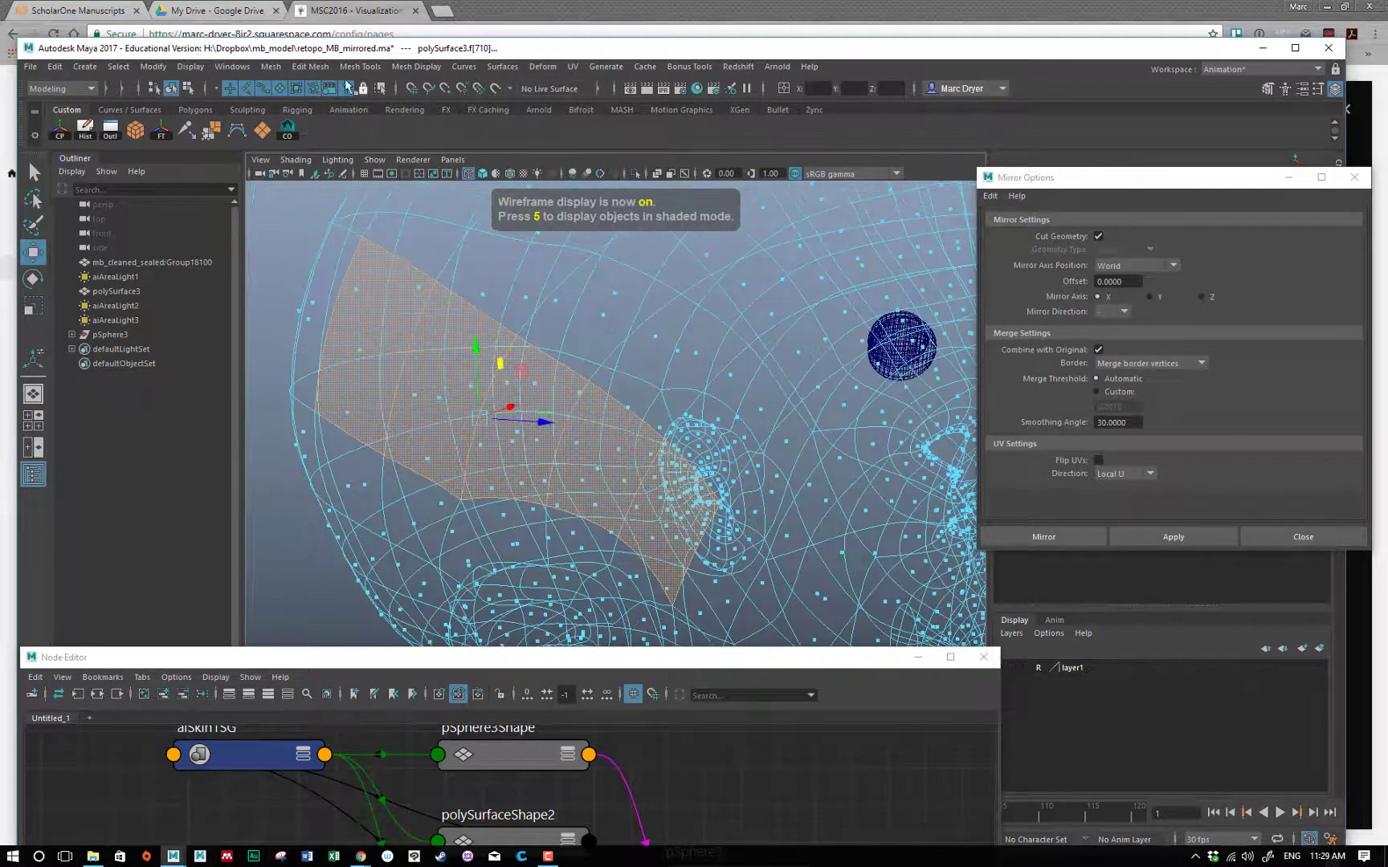
{"action": "left_click", "coordinate": [310, 66]}
{"action": "mouse_move", "coordinate": [271, 66]}
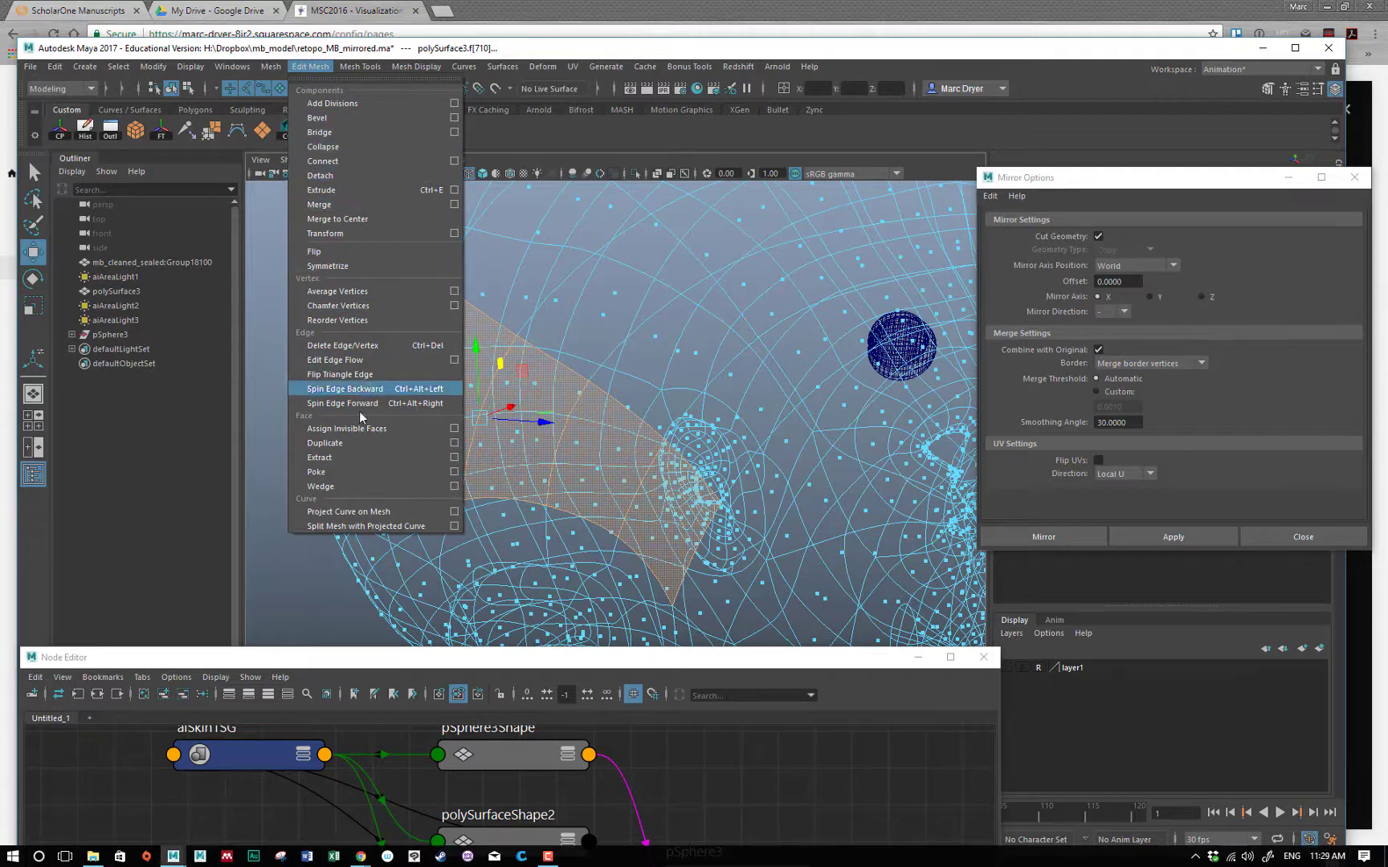
{"action": "left_click", "coordinate": [453, 457]}
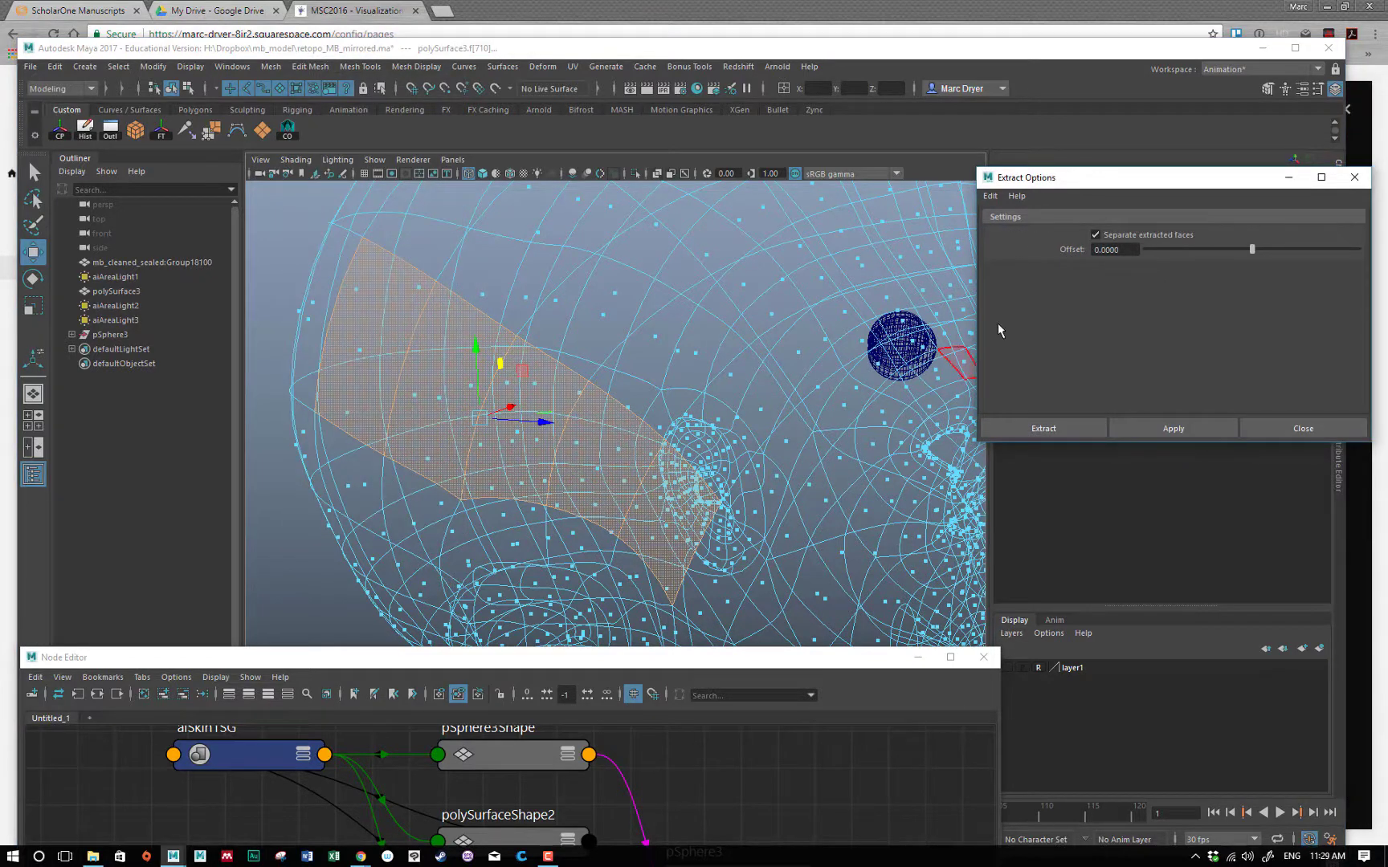
{"action": "left_click", "coordinate": [1062, 428]}
Select the extracted face strip and move it out from the head along X, to Translate X about -10.2
{"action": "right_click_drag", "start_coordinate": [741, 377], "coordinate": [478, 448], "text": "alt"}
{"action": "left_click", "coordinate": [478, 447]}
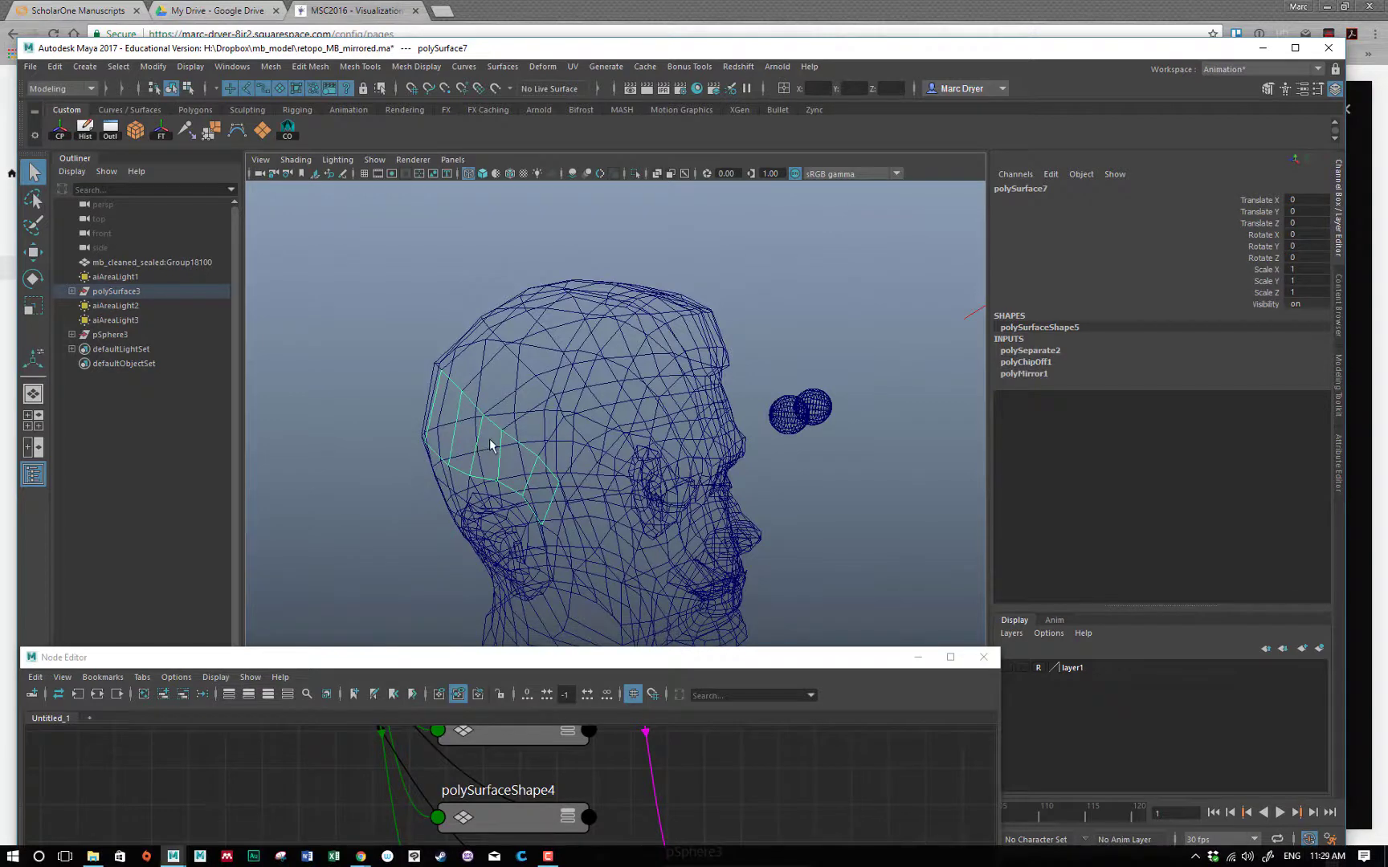
{"action": "key", "text": "w"}
{"action": "left_click_drag", "start_coordinate": [492, 446], "coordinate": [418, 457], "text": "alt"}
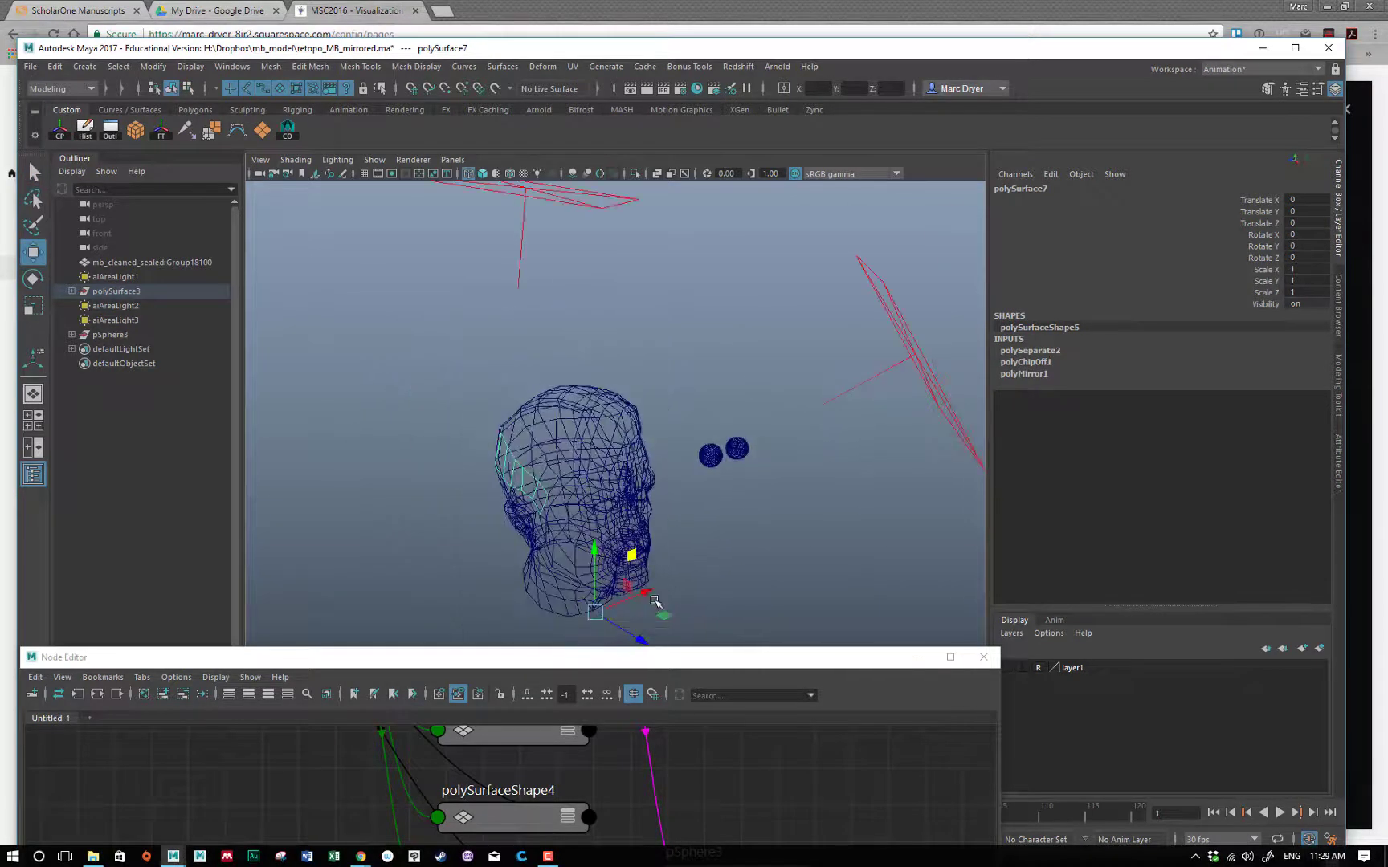
{"action": "left_click_drag", "start_coordinate": [655, 601], "coordinate": [635, 523]}
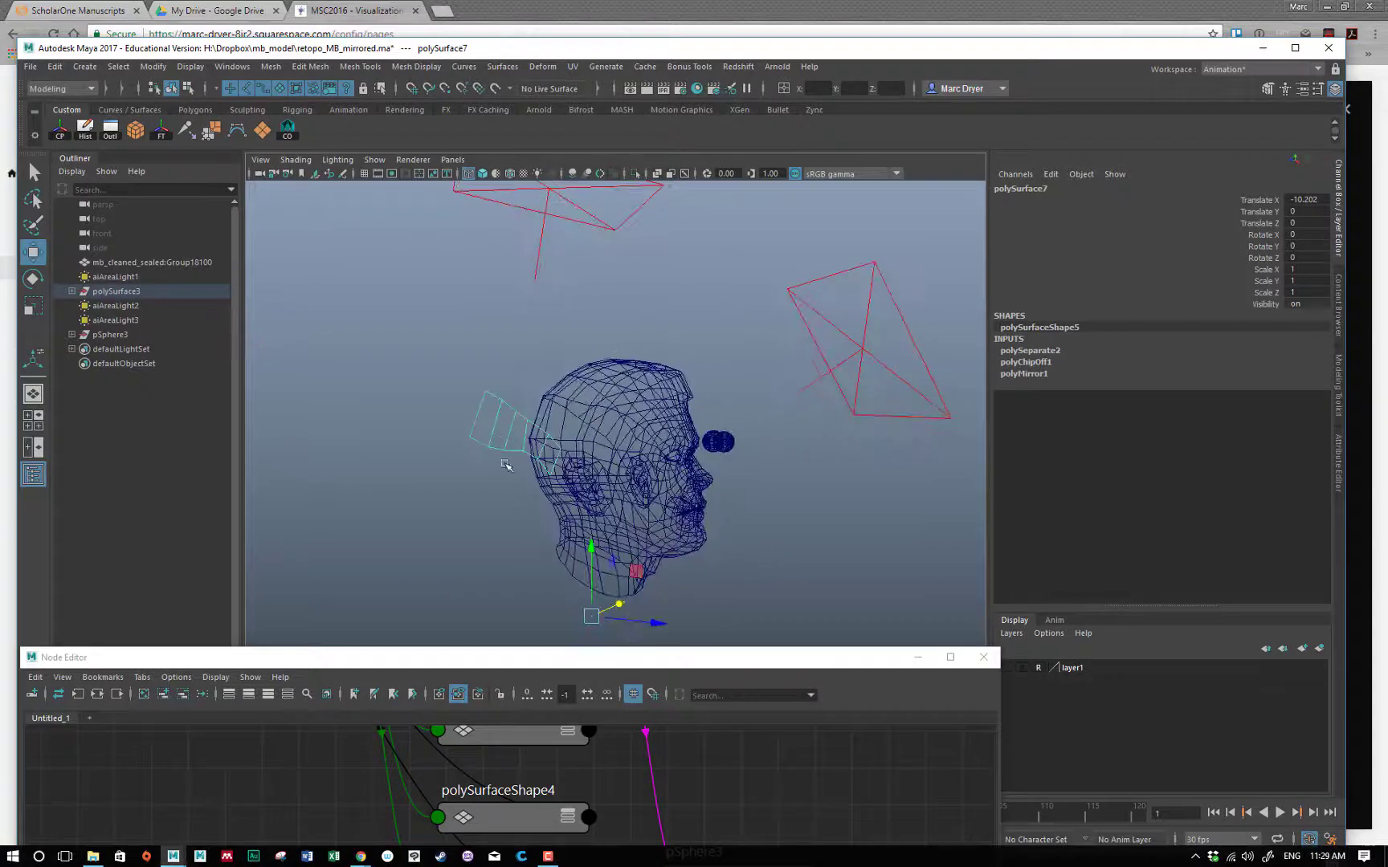
Center the pivot of the extracted face strip on its own geometry
{"action": "left_click", "coordinate": [154, 71]}
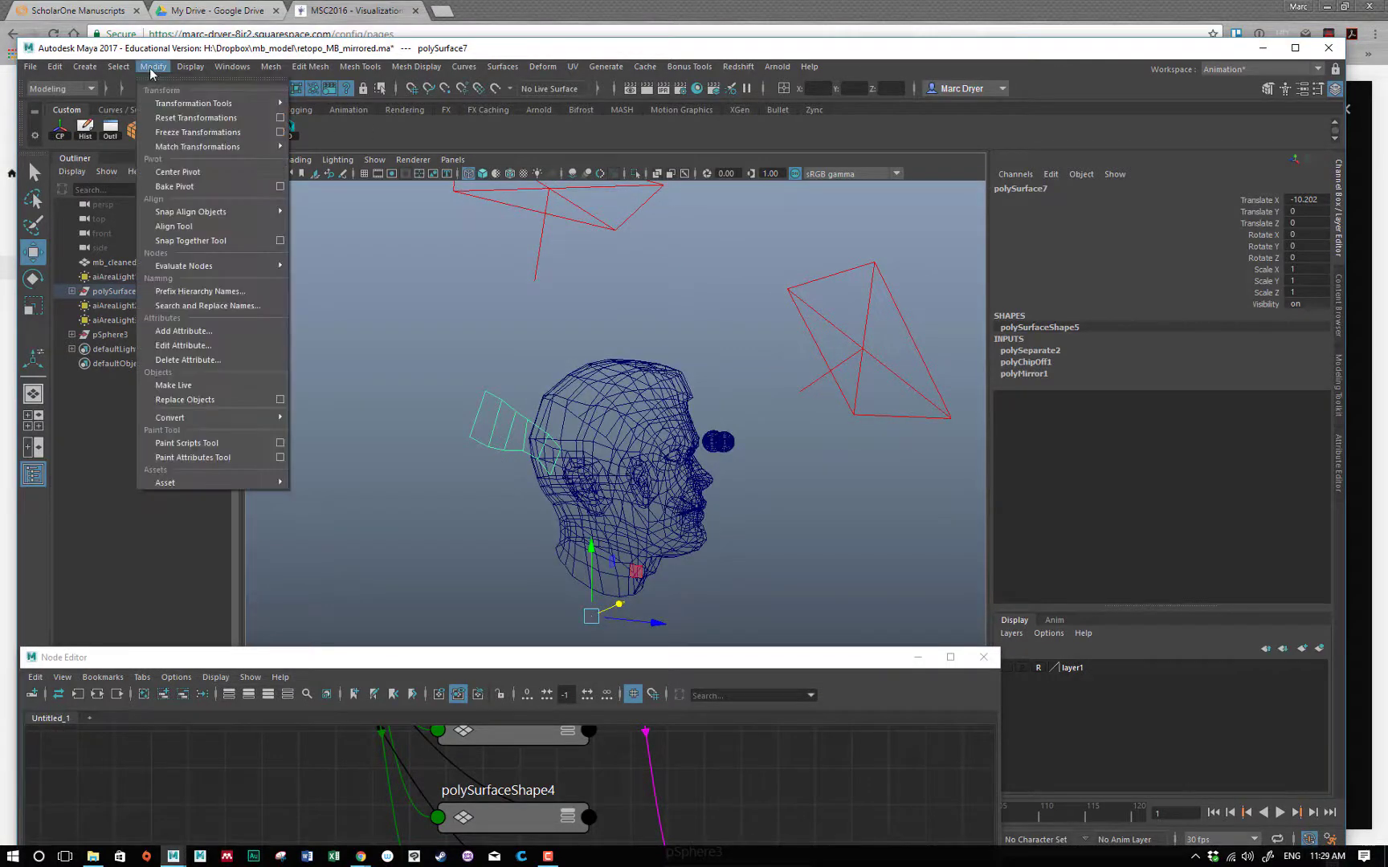
{"action": "left_click", "coordinate": [190, 181]}
{"action": "left_click_drag", "start_coordinate": [333, 257], "coordinate": [270, 273], "text": "alt"}
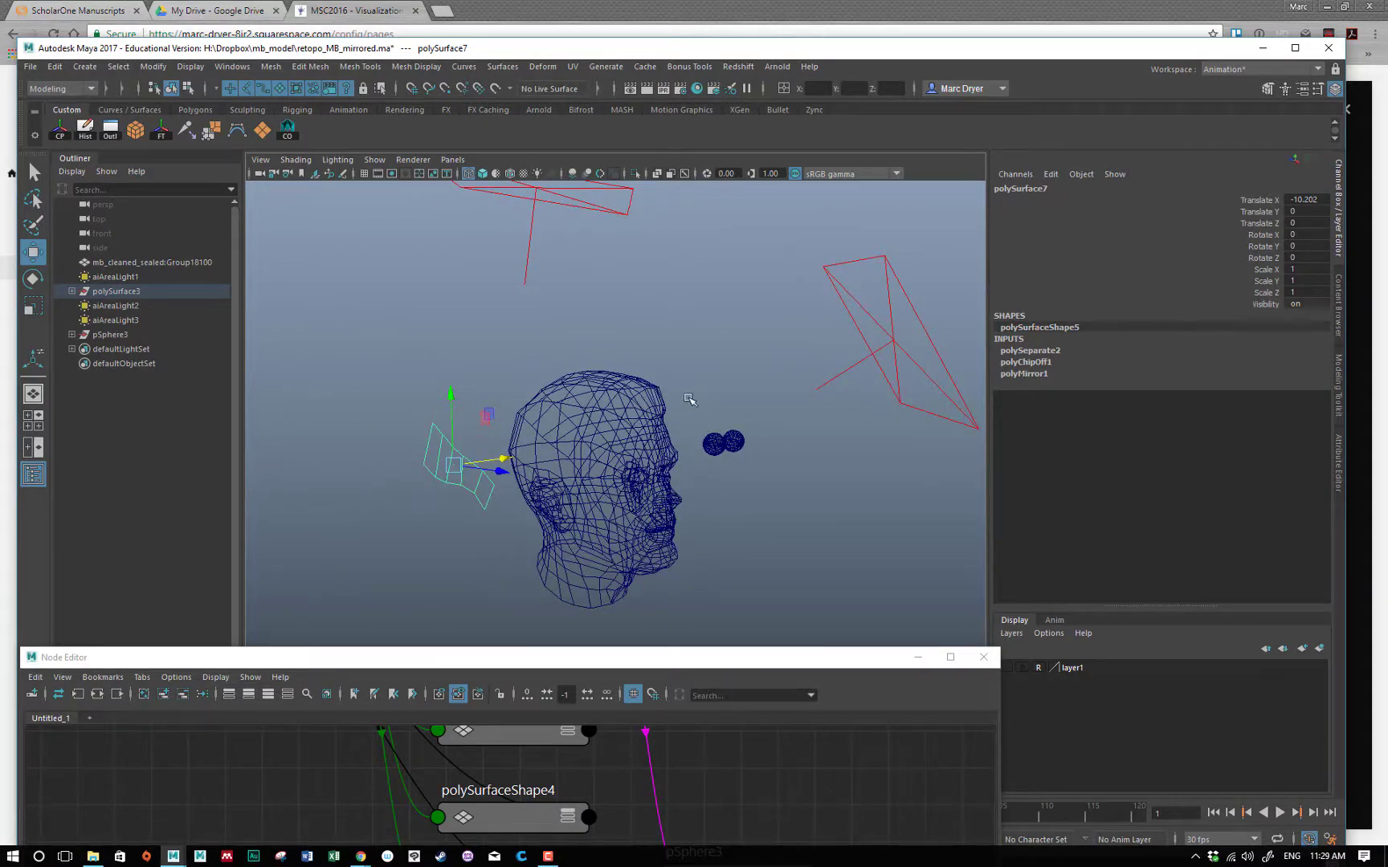
{"action": "left_click_drag", "start_coordinate": [508, 390], "coordinate": [560, 391], "text": "alt"}
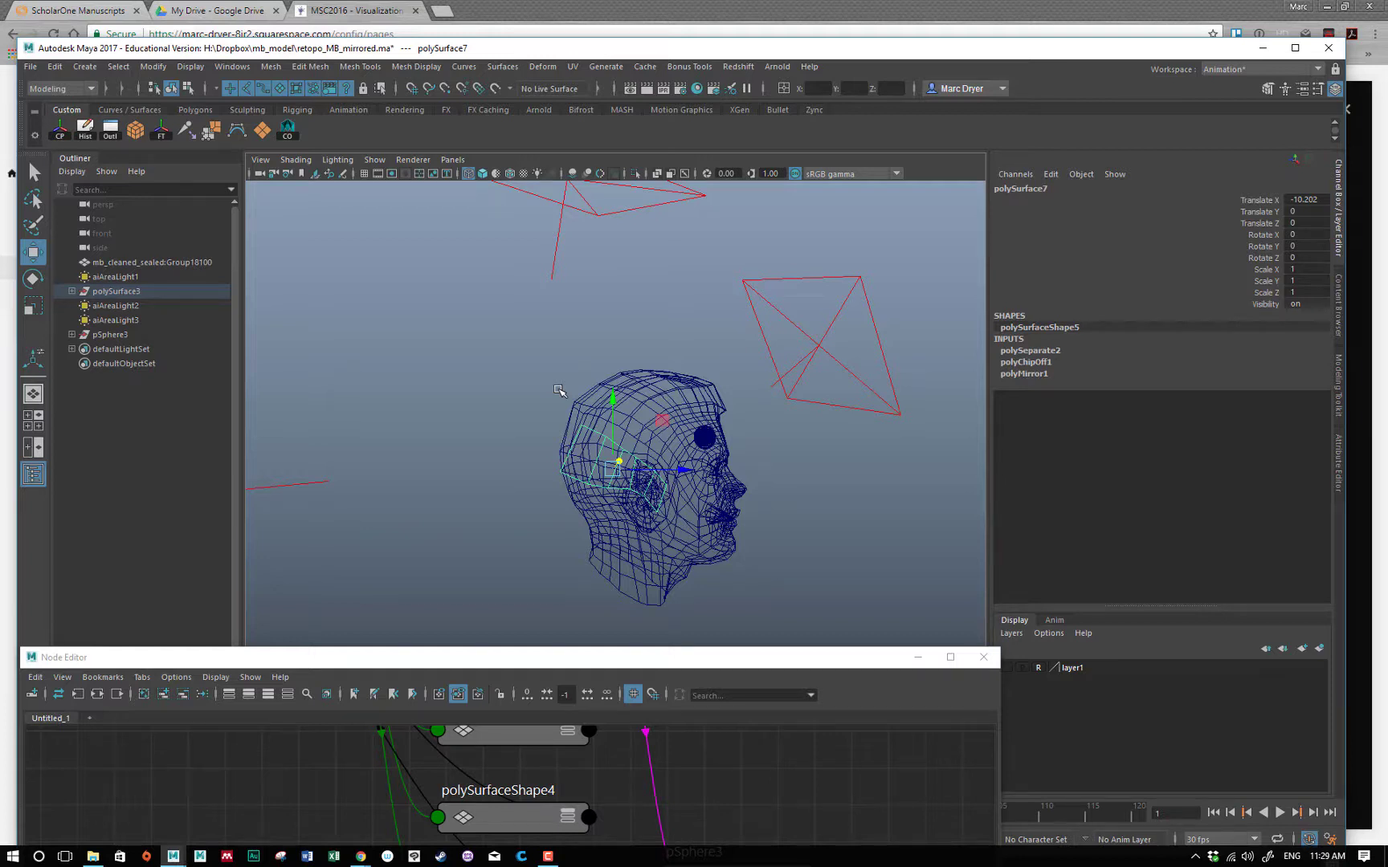
Undo the pivot centering, the move and the extraction of the face strip
{"action": "key", "text": "ctrl+z"}
{"action": "key", "text": "ctrl+z"}
{"action": "key", "text": "ctrl+z"}
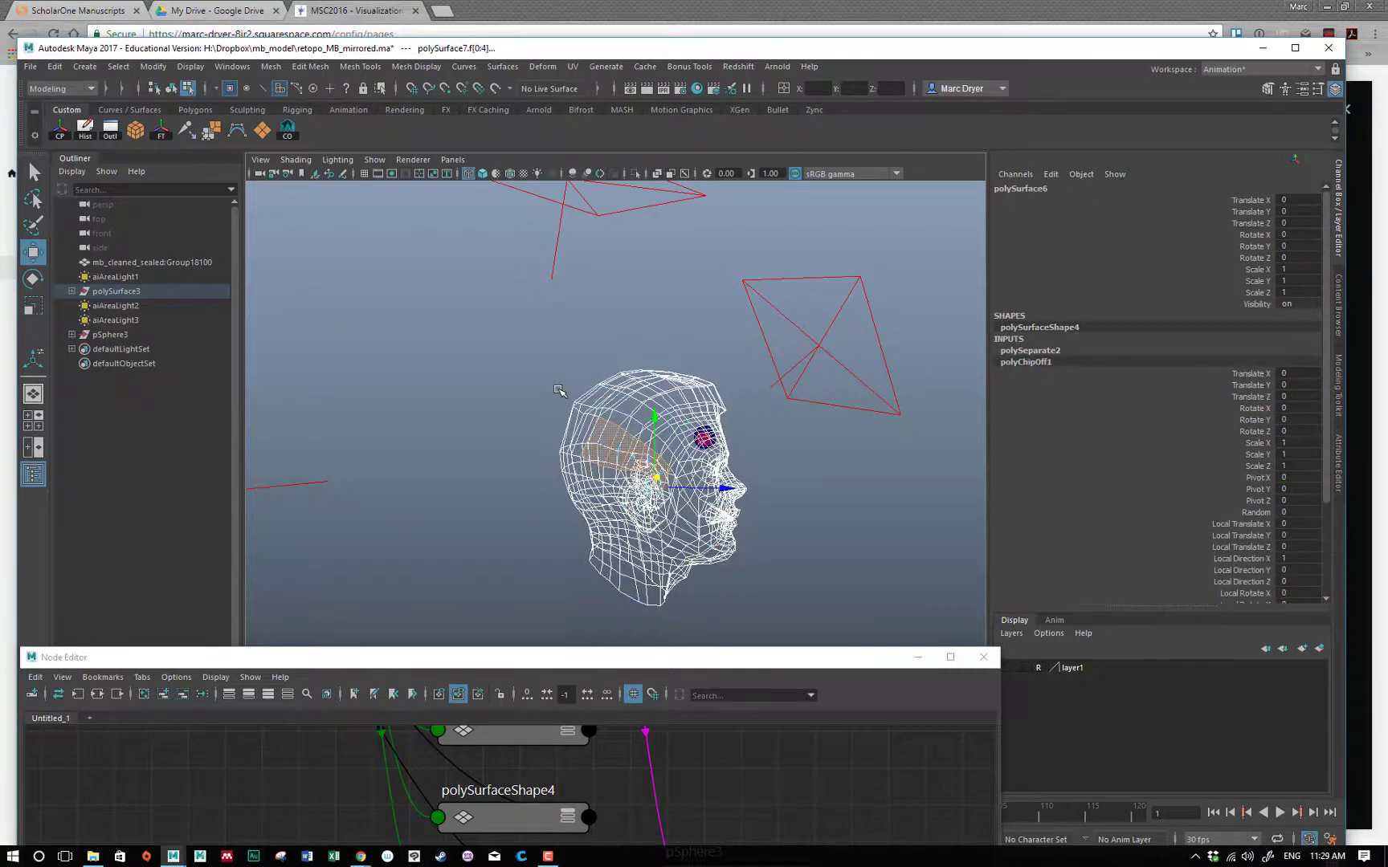
{"action": "key", "text": "ctrl+z"}
{"action": "key", "text": "ctrl+z"}
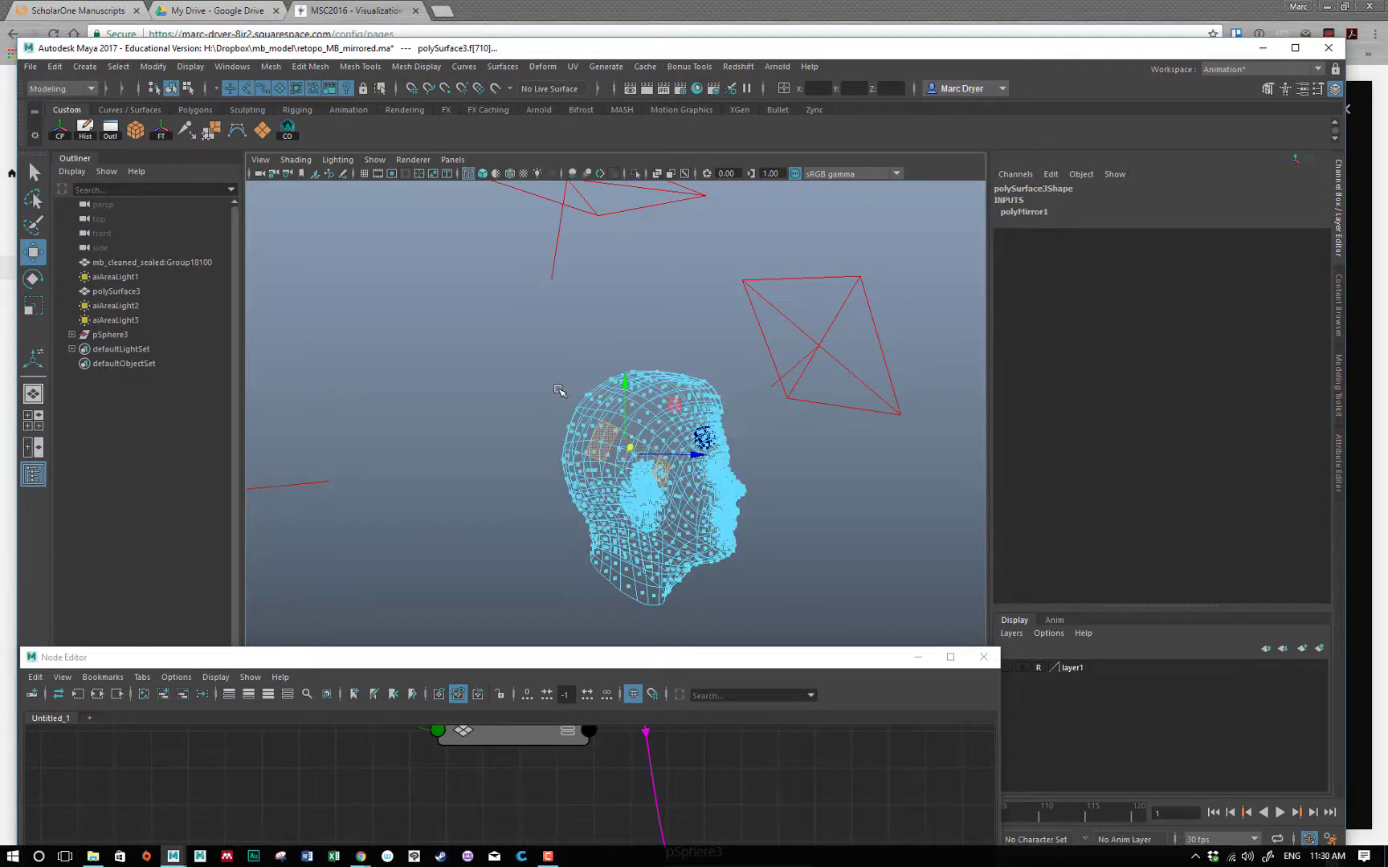
Return the head mesh from face mode to whole-object selection and switch back to shaded display
{"action": "left_click", "coordinate": [604, 439]}
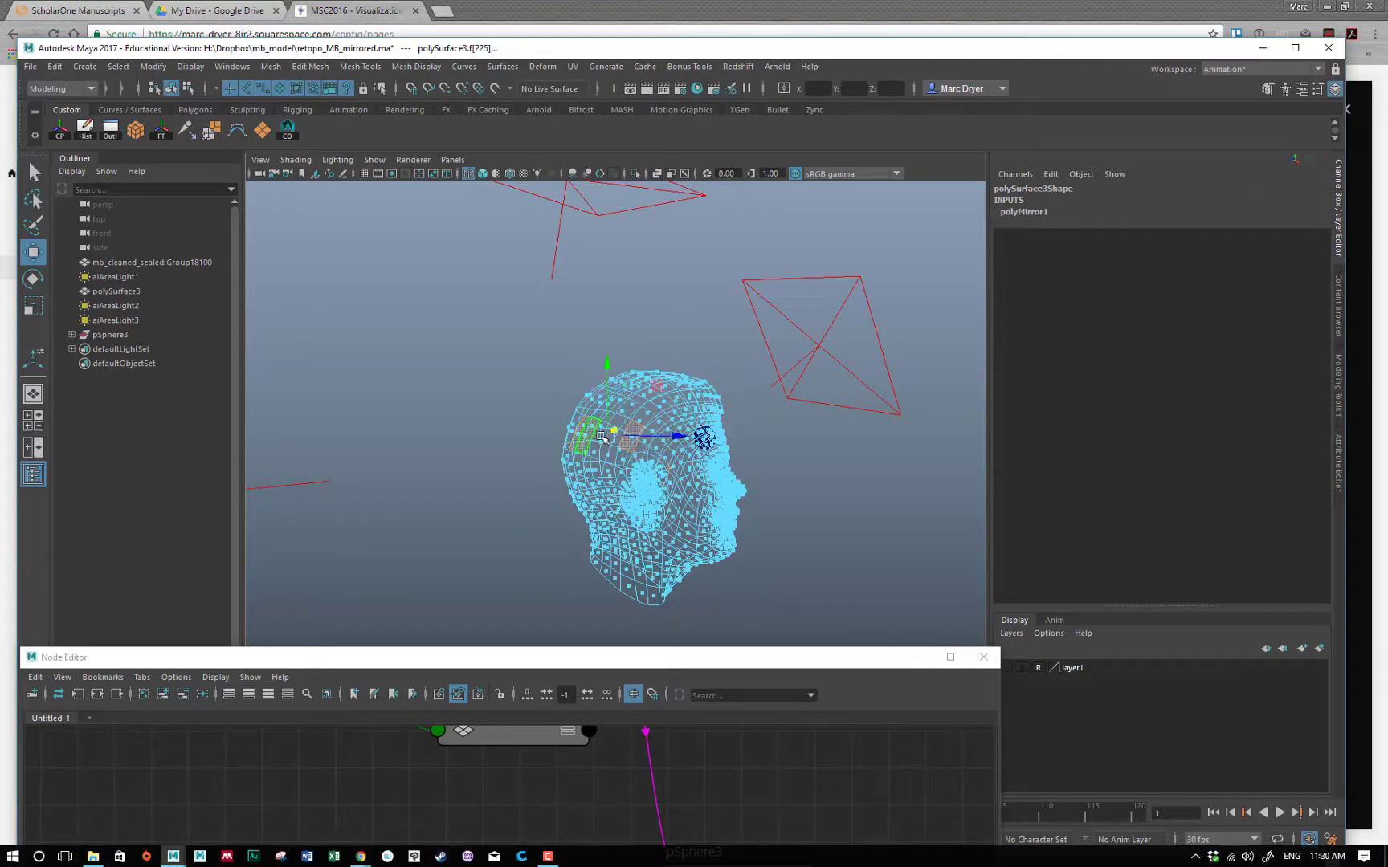
{"action": "left_click_drag", "start_coordinate": [663, 436], "coordinate": [466, 434], "text": "alt"}
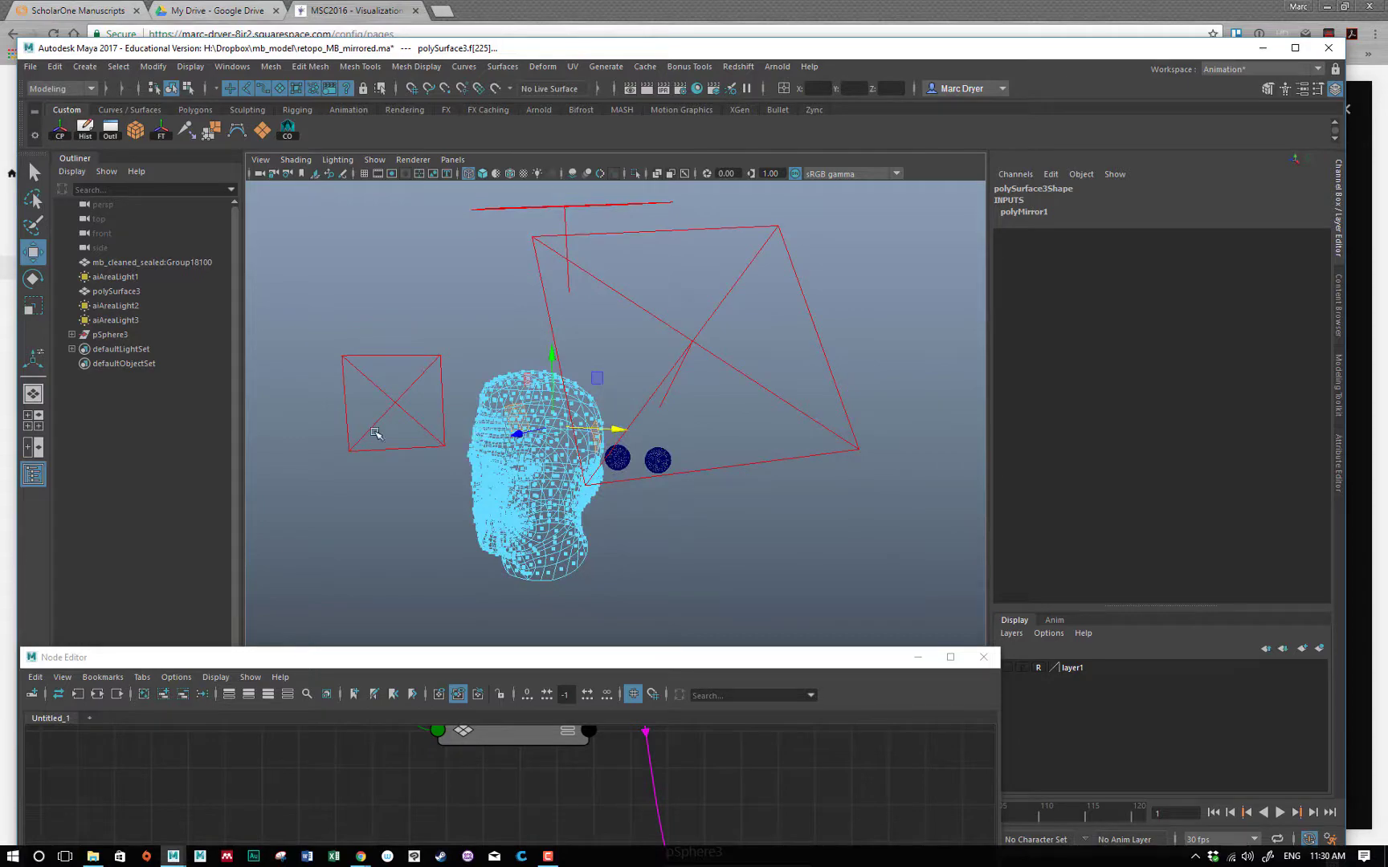
{"action": "right_click_drag", "start_coordinate": [376, 434], "coordinate": [714, 422], "text": "alt"}
{"action": "left_click_drag", "start_coordinate": [714, 421], "coordinate": [618, 383], "text": "alt"}
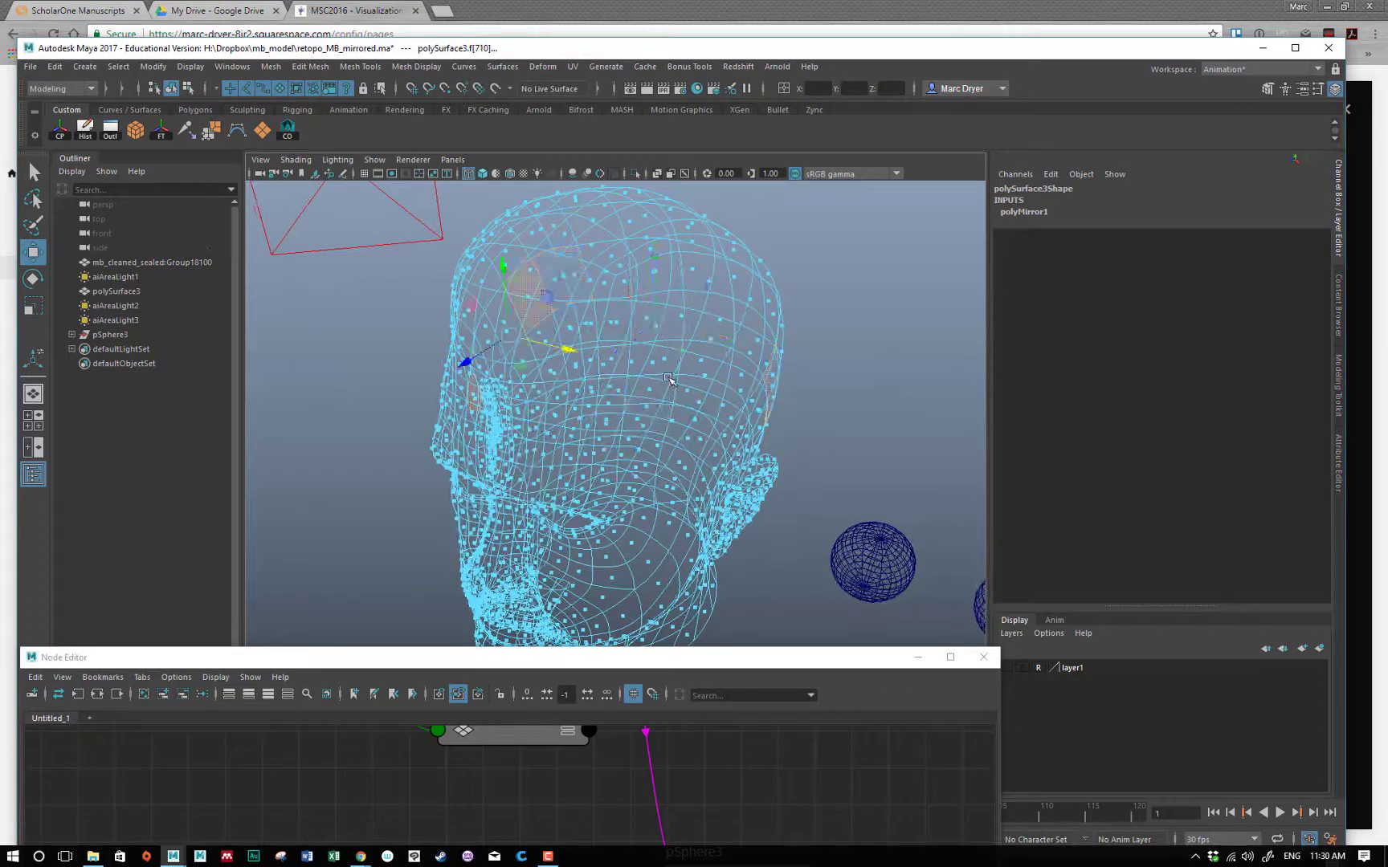
{"action": "right_click_drag", "start_coordinate": [657, 376], "coordinate": [798, 358]}
{"action": "mouse_move", "coordinate": [798, 358]}
{"action": "left_mouse_down", "text": "alt"}
{"action": "mouse_move", "coordinate": [727, 345]}
{"action": "mouse_move", "coordinate": [772, 320]}
{"action": "left_mouse_up", "text": "alt"}
{"action": "key", "text": "5"}
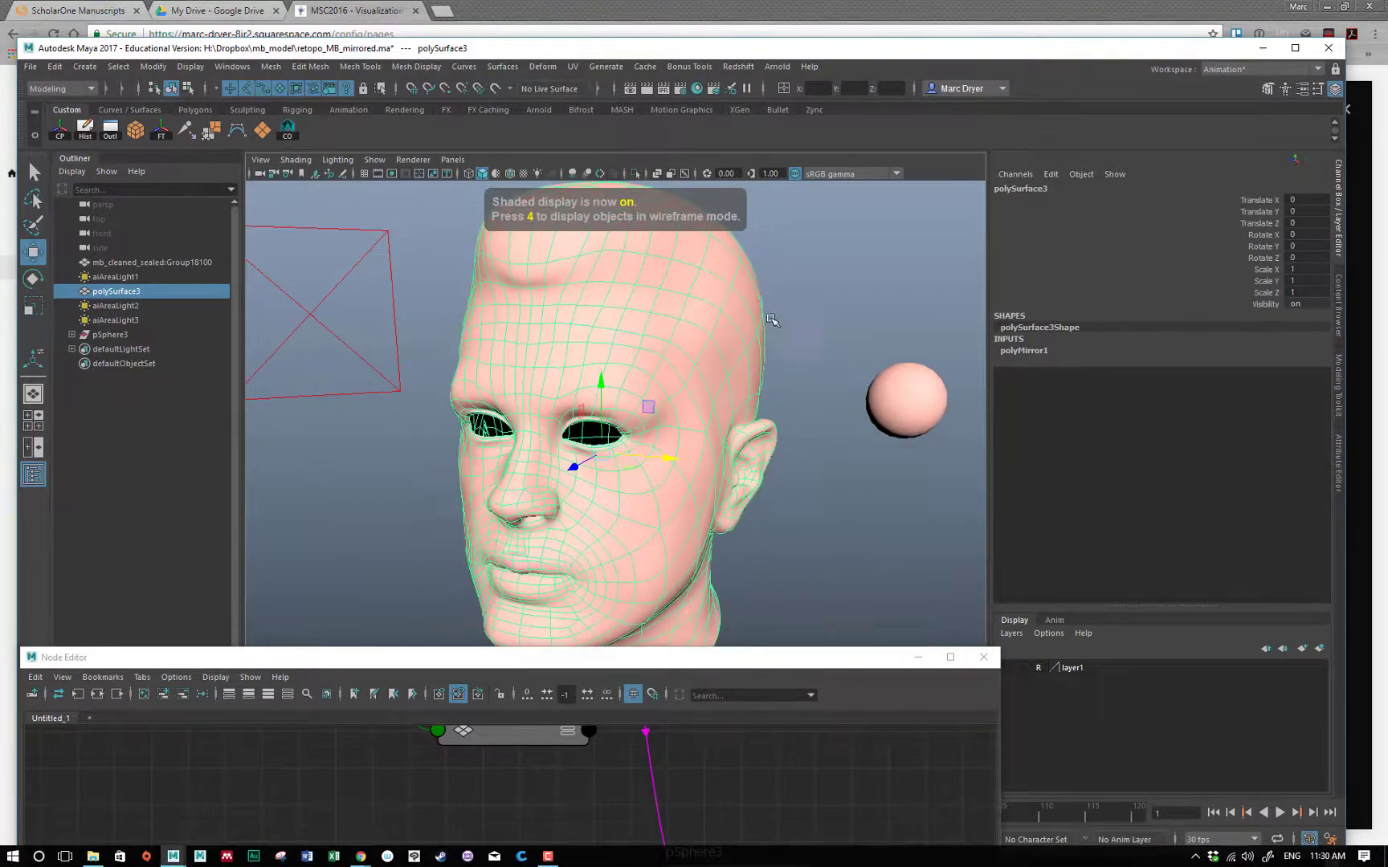
Create a polygon cube and move it to the upper side of the head, about 7.7 in X and 18 in Y
{"action": "left_click_drag", "start_coordinate": [591, 337], "coordinate": [515, 412], "text": "alt"}
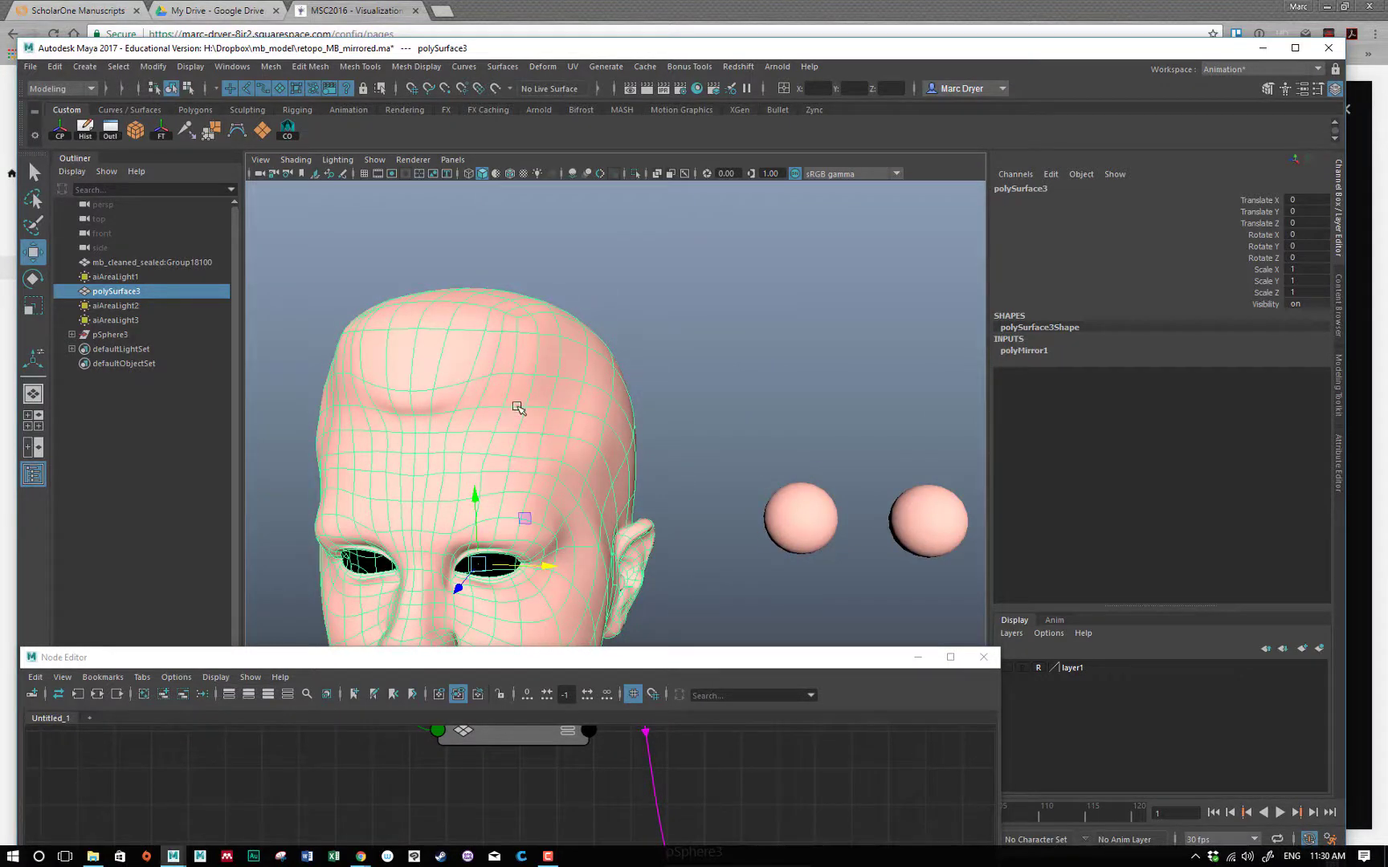
{"action": "left_click_drag", "start_coordinate": [613, 403], "coordinate": [444, 279], "text": "alt"}
{"action": "left_click", "coordinate": [135, 130]}
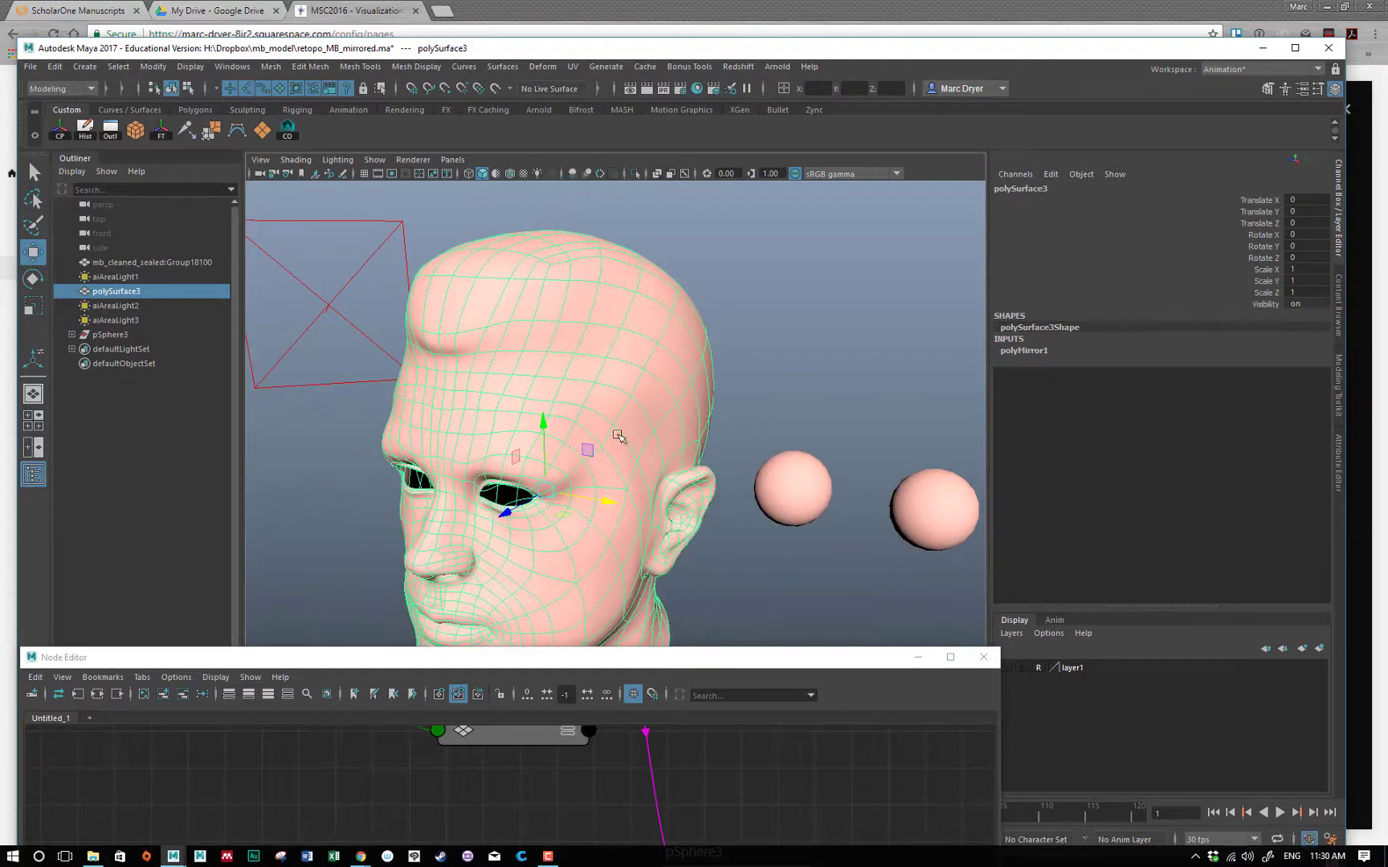
{"action": "scroll", "coordinate": [620, 437], "scroll_direction": "down", "scroll_amount": 5}
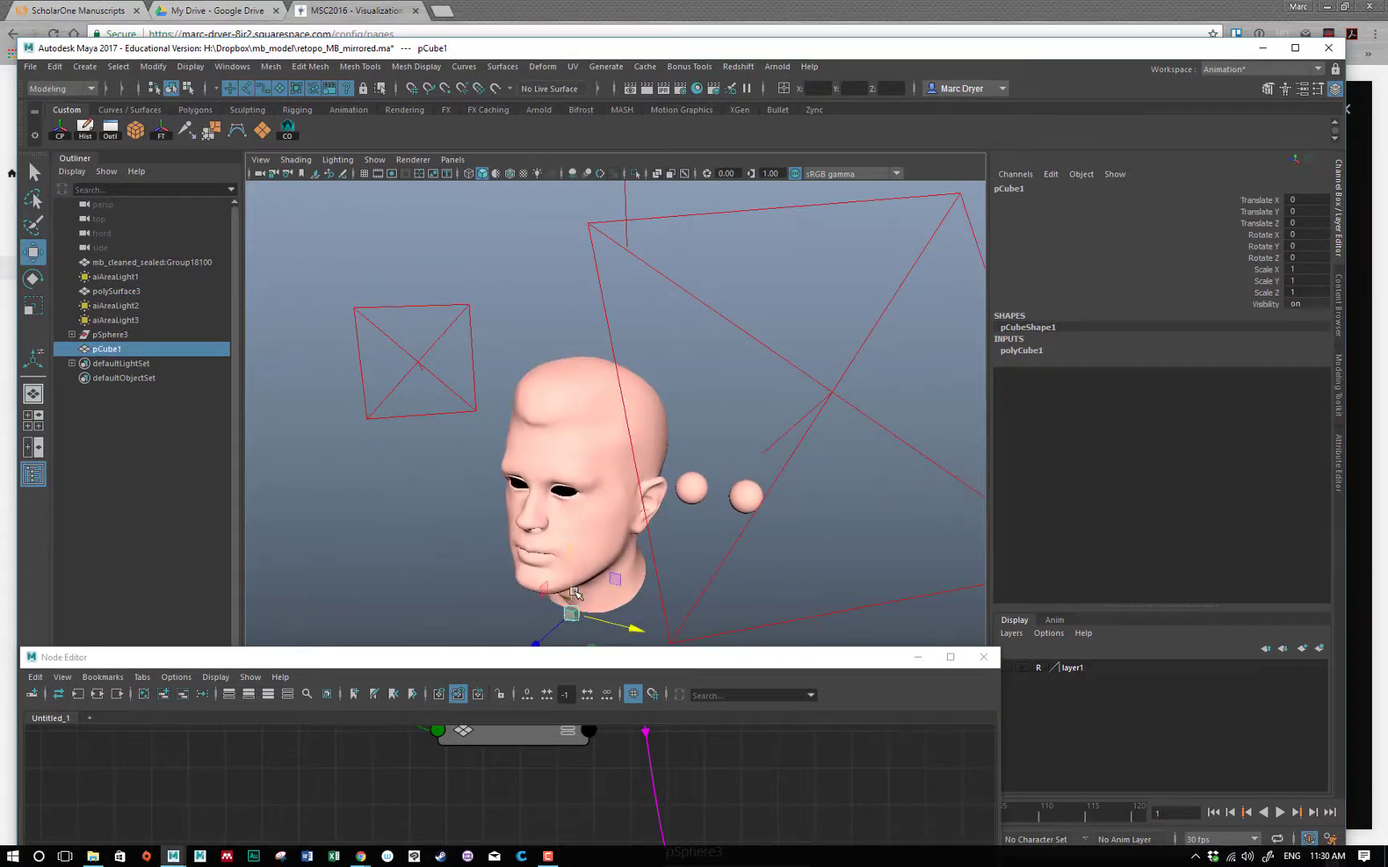
{"action": "left_click_drag", "start_coordinate": [571, 593], "coordinate": [566, 399]}
{"action": "left_click_drag", "start_coordinate": [645, 426], "coordinate": [713, 439]}
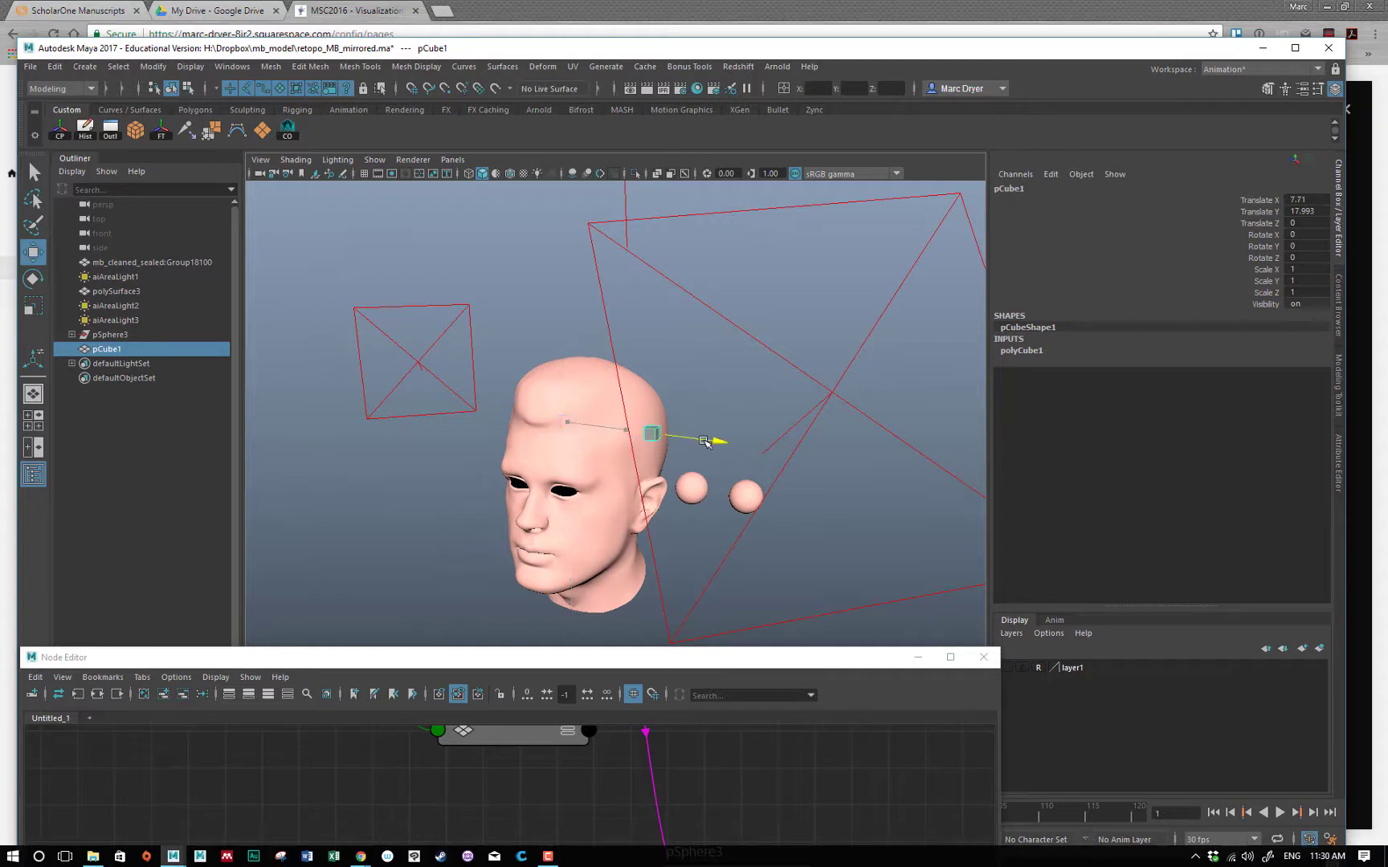
Scale the cube uniformly to about 4.5 and move it into the side of the head, to Translate X about 4.9
{"action": "scroll", "coordinate": [723, 442], "scroll_direction": "up", "scroll_amount": 4}
{"action": "key", "text": "r"}
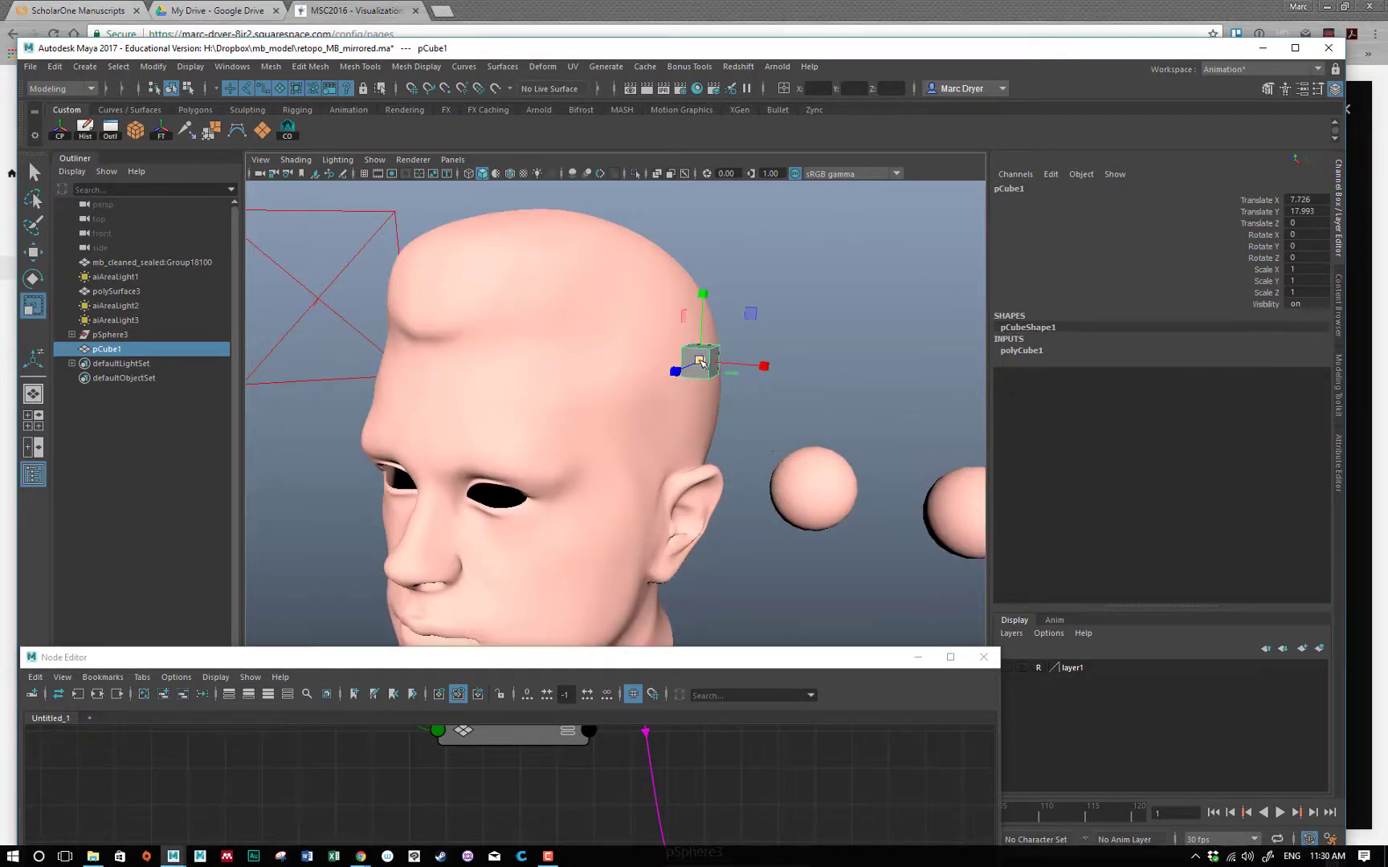
{"action": "left_click_drag", "start_coordinate": [699, 361], "coordinate": [806, 367]}
{"action": "left_click_drag", "start_coordinate": [669, 418], "coordinate": [707, 422], "text": "alt"}
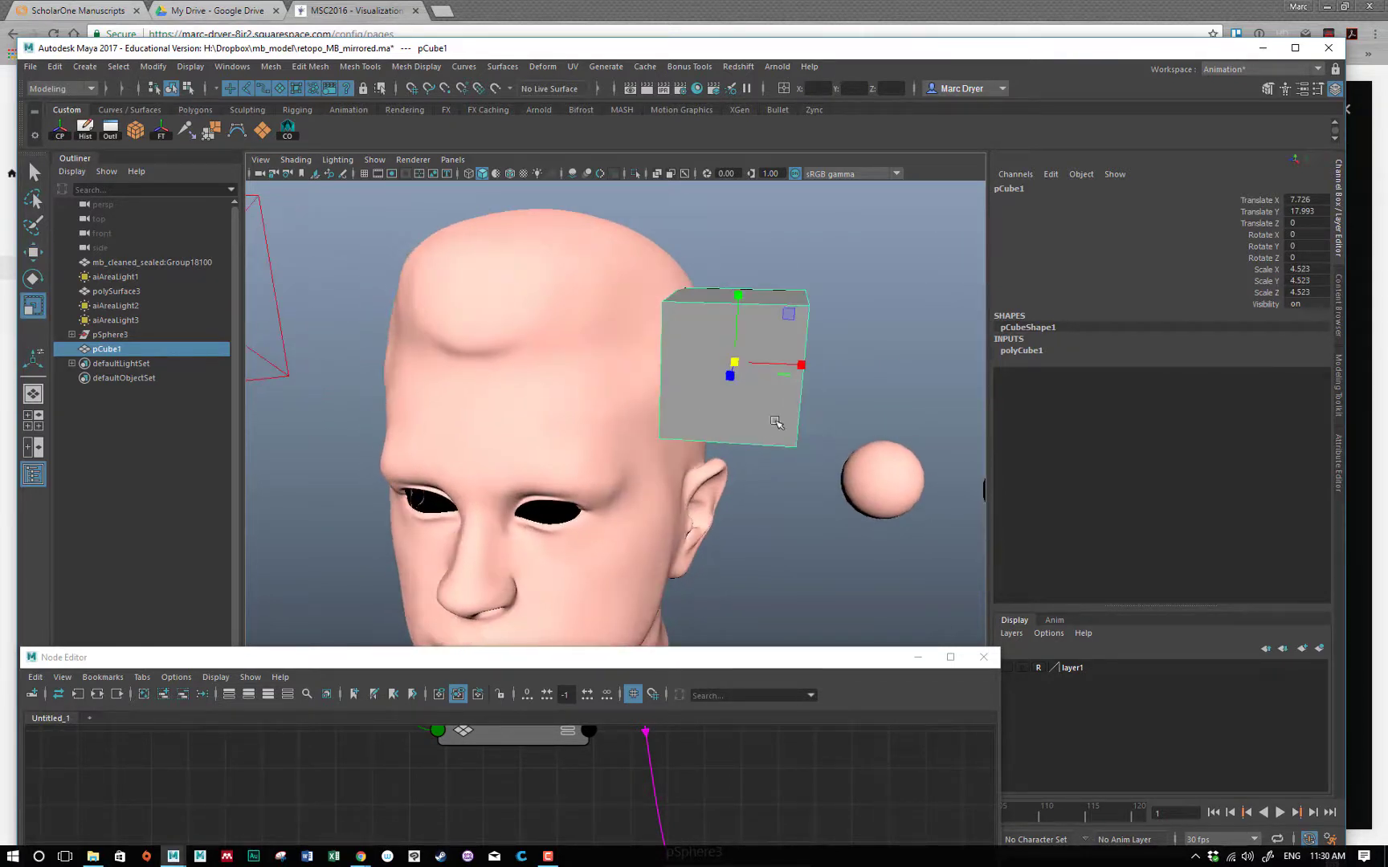
{"action": "key", "text": "w"}
{"action": "left_click_drag", "start_coordinate": [803, 366], "coordinate": [723, 366]}
{"action": "left_click_drag", "start_coordinate": [723, 370], "coordinate": [612, 371], "text": "alt"}
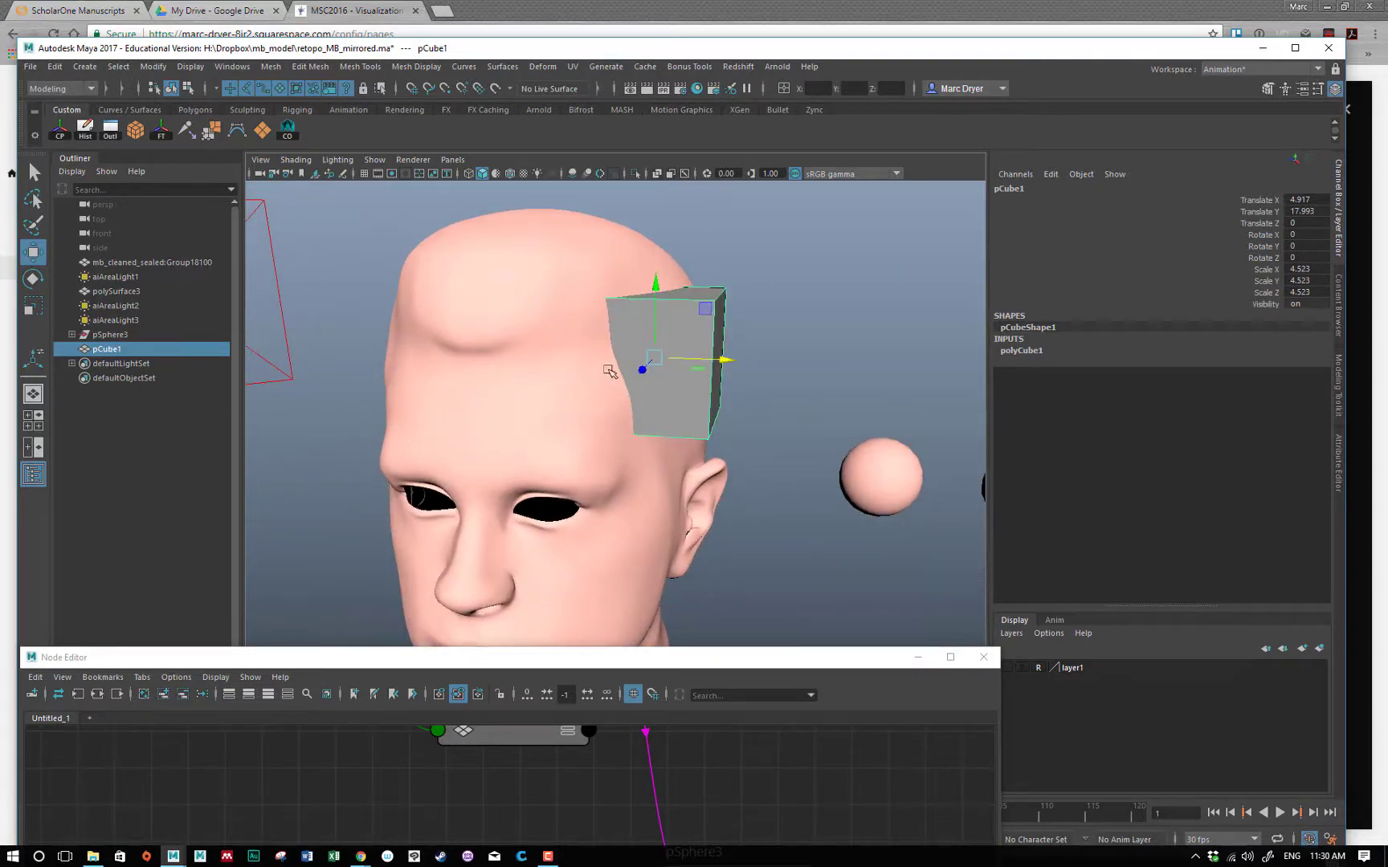
Select the head mesh and the cube together and detach the Booleans commands as a floating window beside them
{"action": "left_click", "coordinate": [560, 327]}
{"action": "left_click", "coordinate": [688, 337], "text": "shift"}
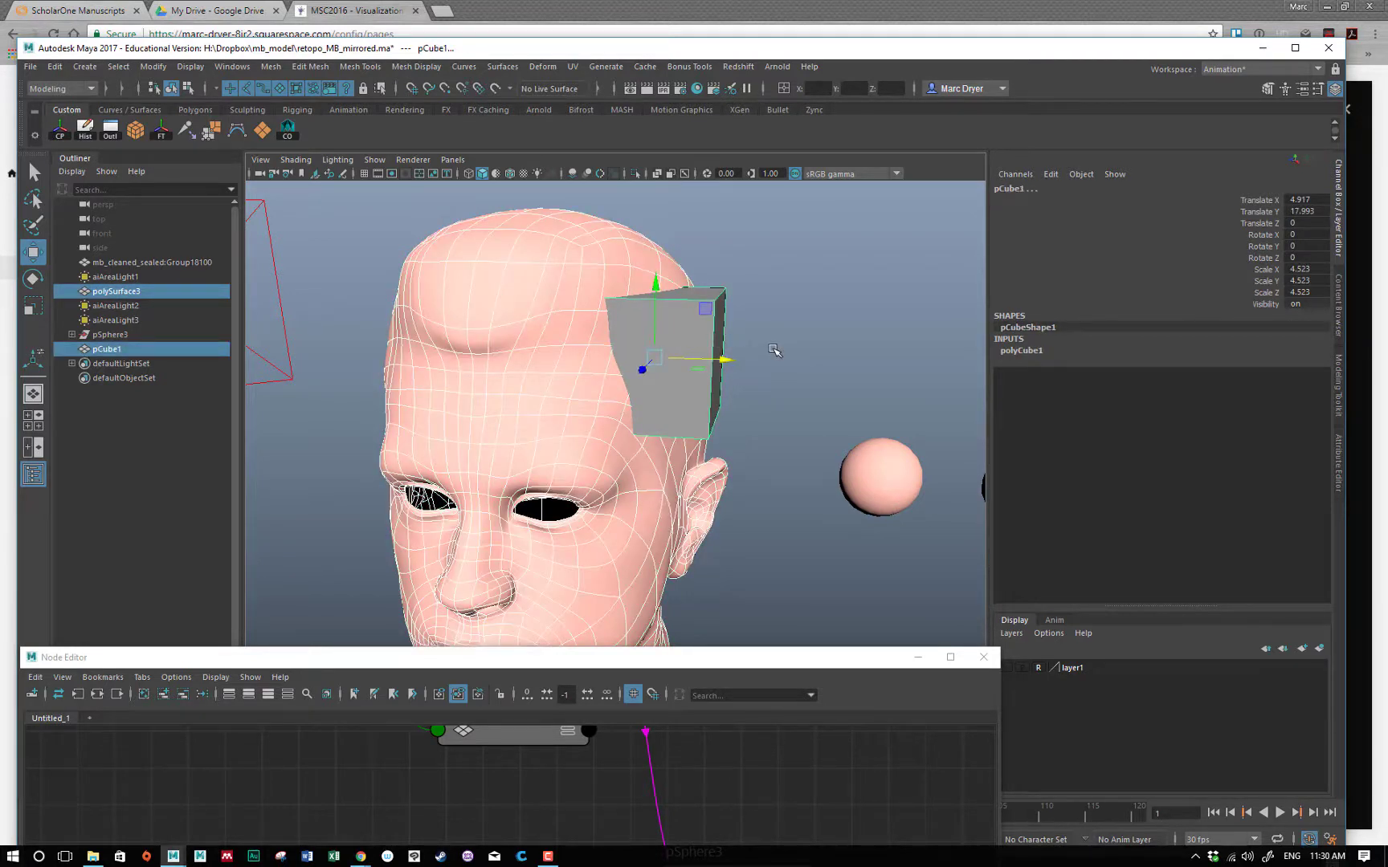
{"action": "left_click", "coordinate": [270, 66]}
{"action": "mouse_move", "coordinate": [291, 105]}
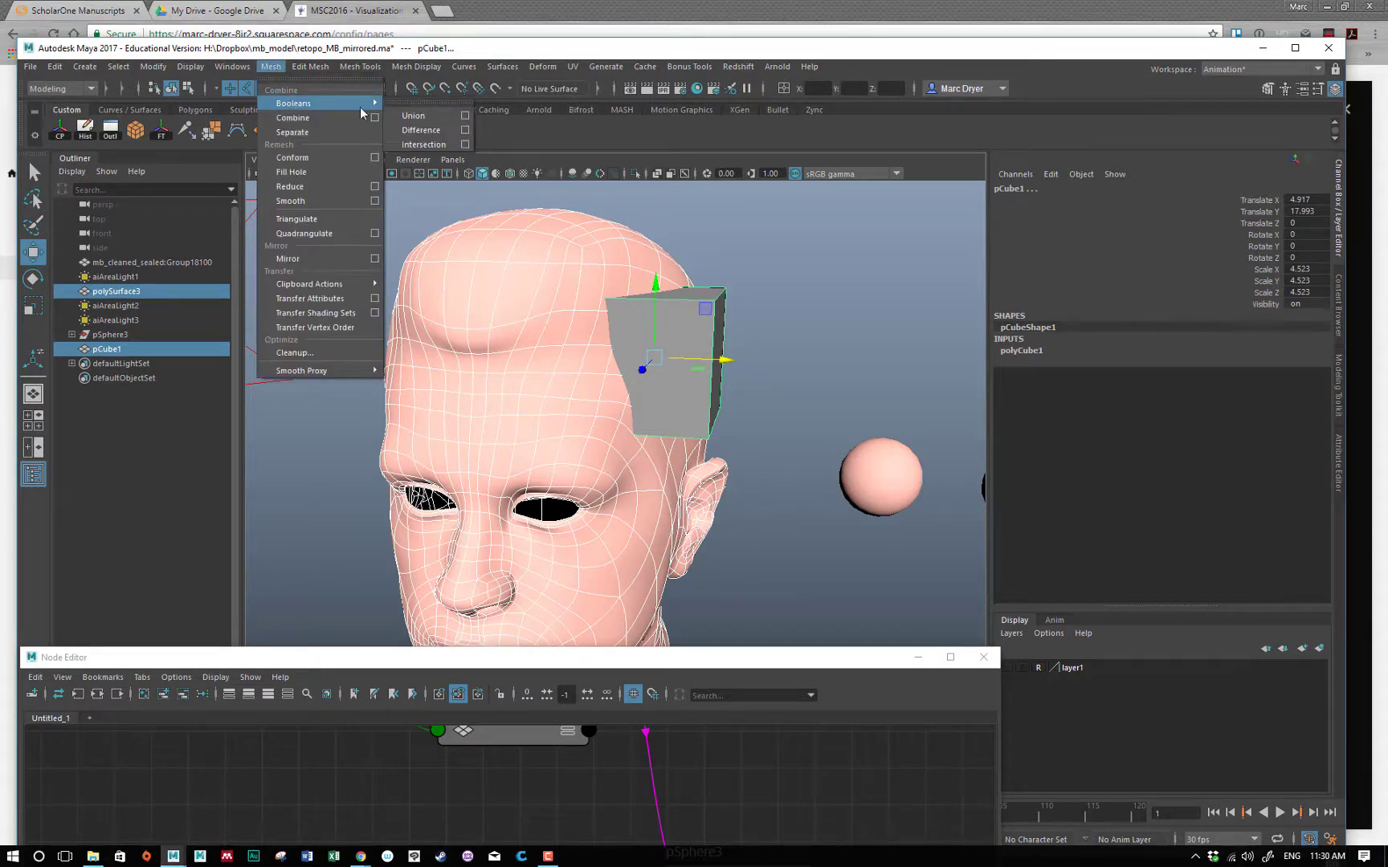
{"action": "left_click", "coordinate": [412, 105]}
{"action": "left_click_drag", "start_coordinate": [446, 87], "coordinate": [841, 202]}
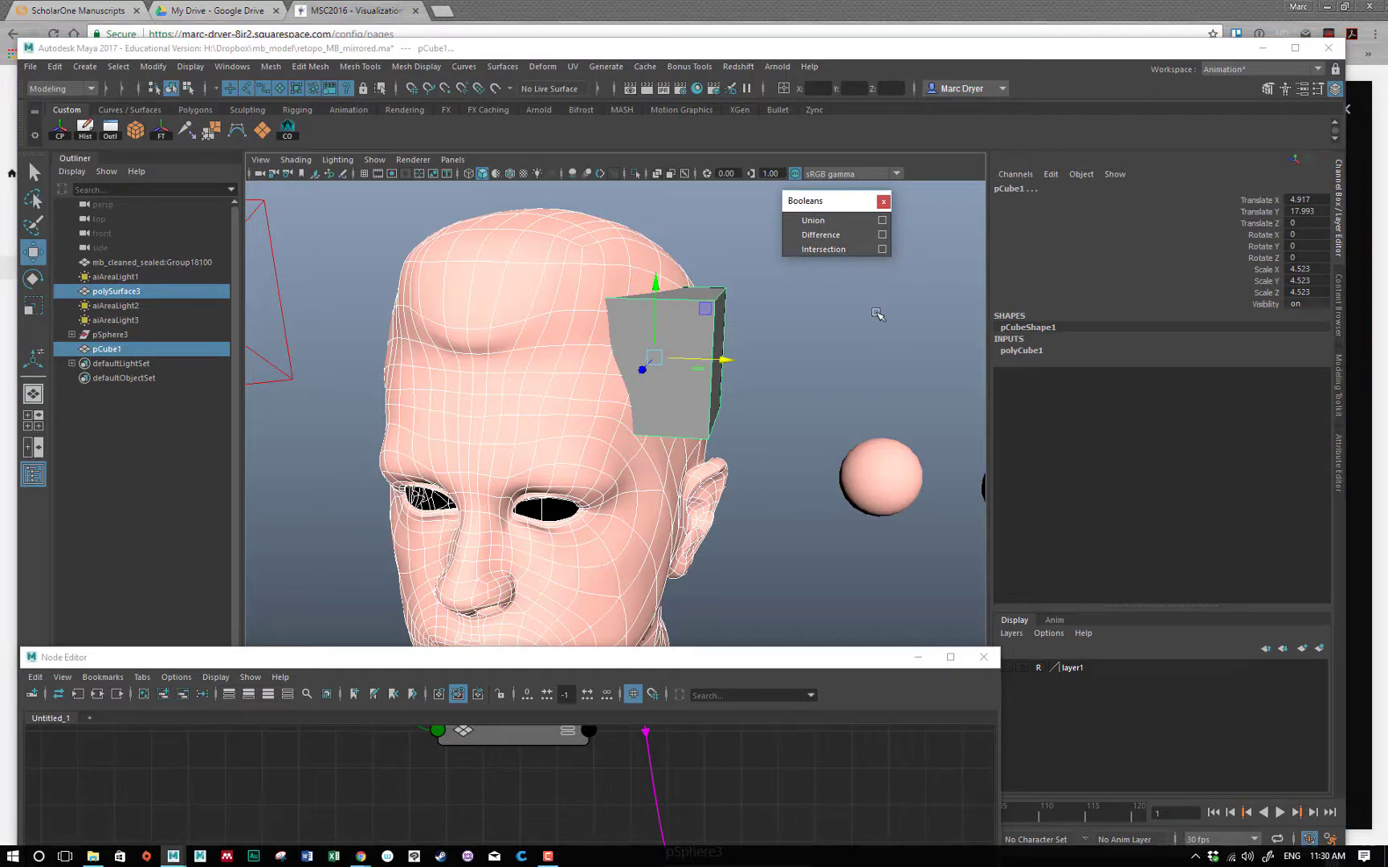
{"action": "left_click_drag", "start_coordinate": [855, 307], "coordinate": [808, 316], "text": "alt"}
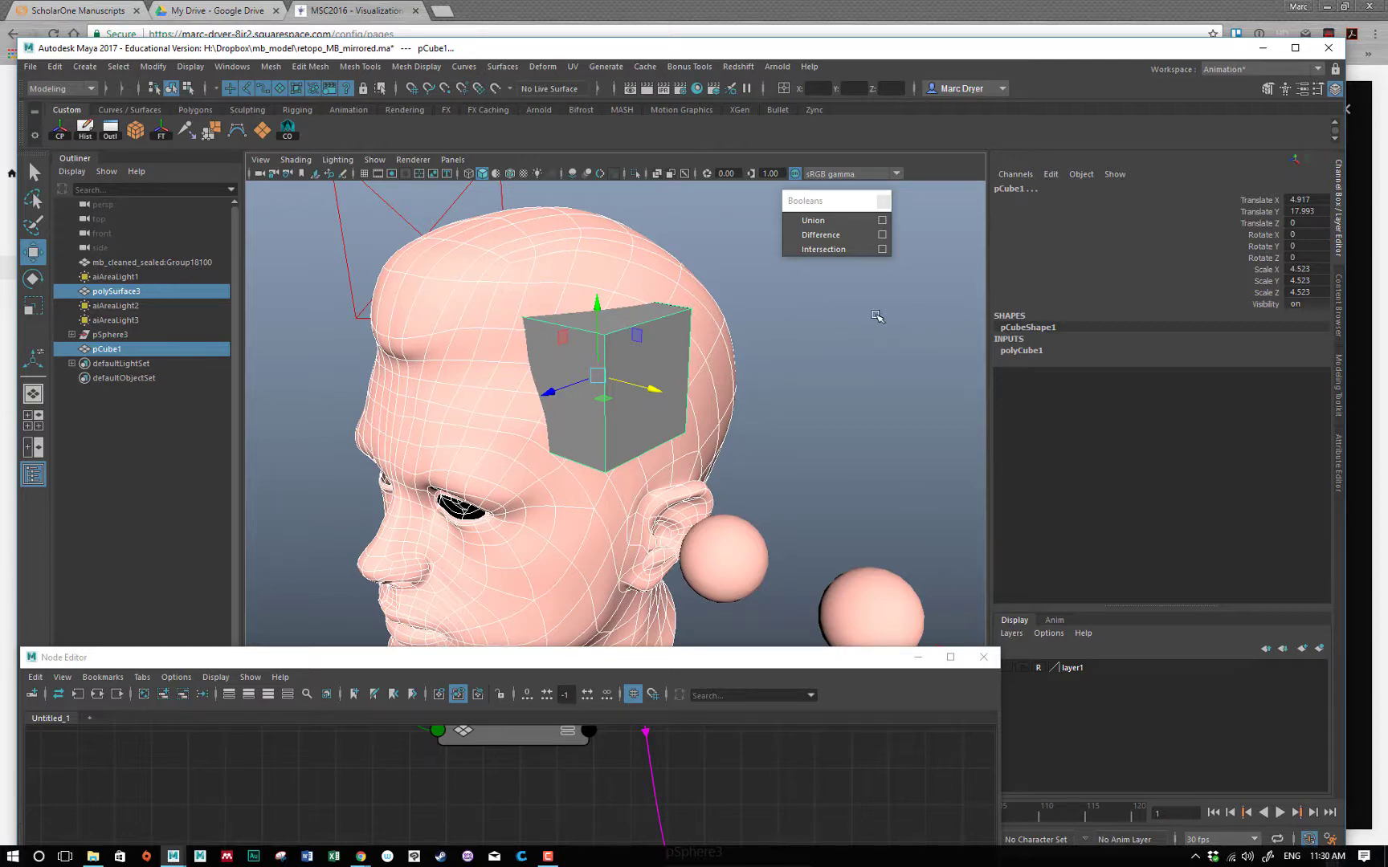
Try a Boolean Union of the head and the cube, inspect it in wireframe and shaded display, and undo it
{"action": "left_click", "coordinate": [820, 227]}
{"action": "left_click", "coordinate": [821, 228]}
{"action": "left_click_drag", "start_coordinate": [751, 361], "coordinate": [631, 363], "text": "alt"}
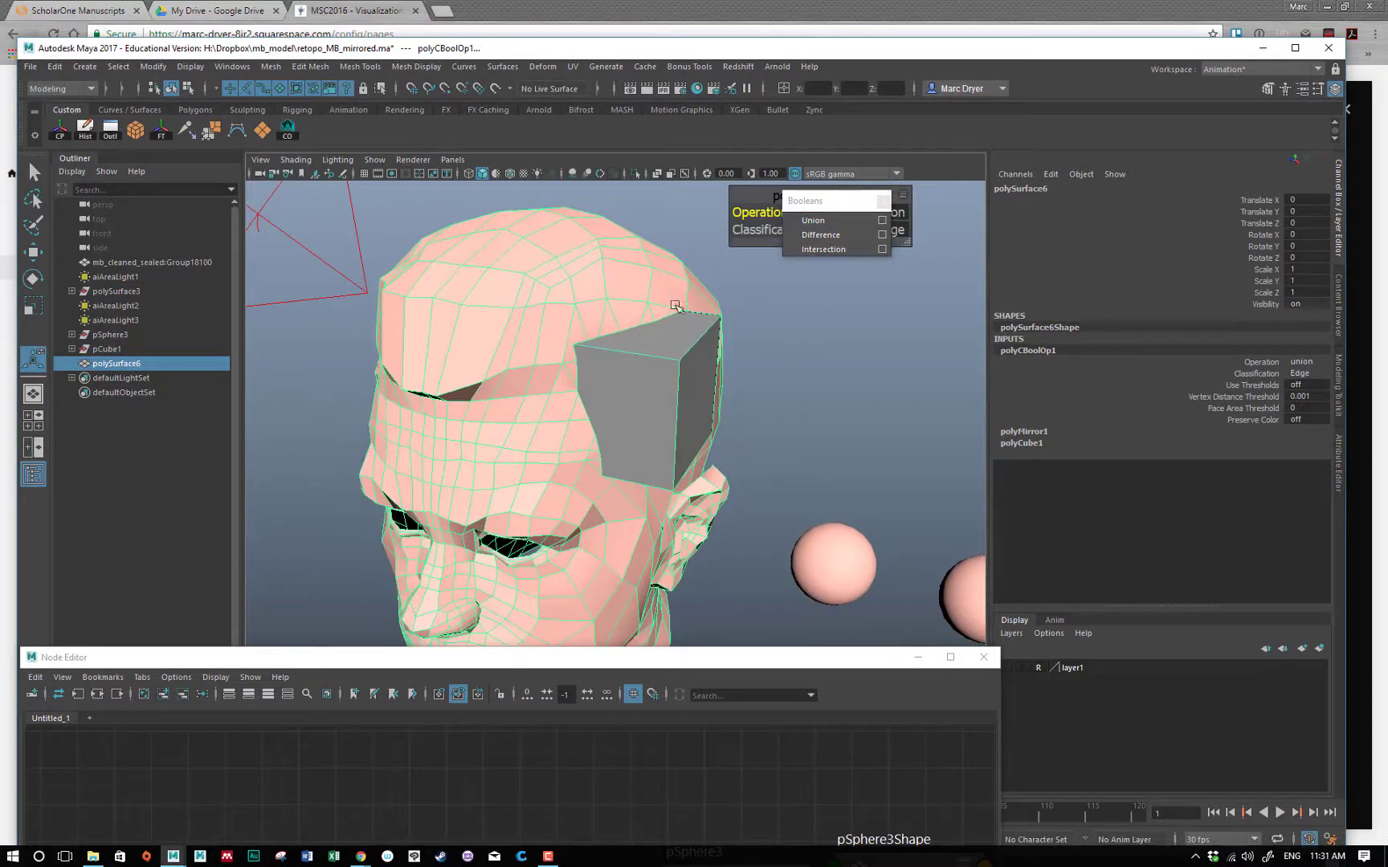
{"action": "left_click_drag", "start_coordinate": [635, 418], "coordinate": [799, 380], "text": "alt"}
{"action": "key", "text": "4"}
{"action": "scroll", "coordinate": [907, 380], "scroll_direction": "up", "scroll_amount": 4}
{"action": "right_click_drag", "start_coordinate": [799, 380], "coordinate": [584, 371], "text": "alt"}
{"action": "key", "text": "5"}
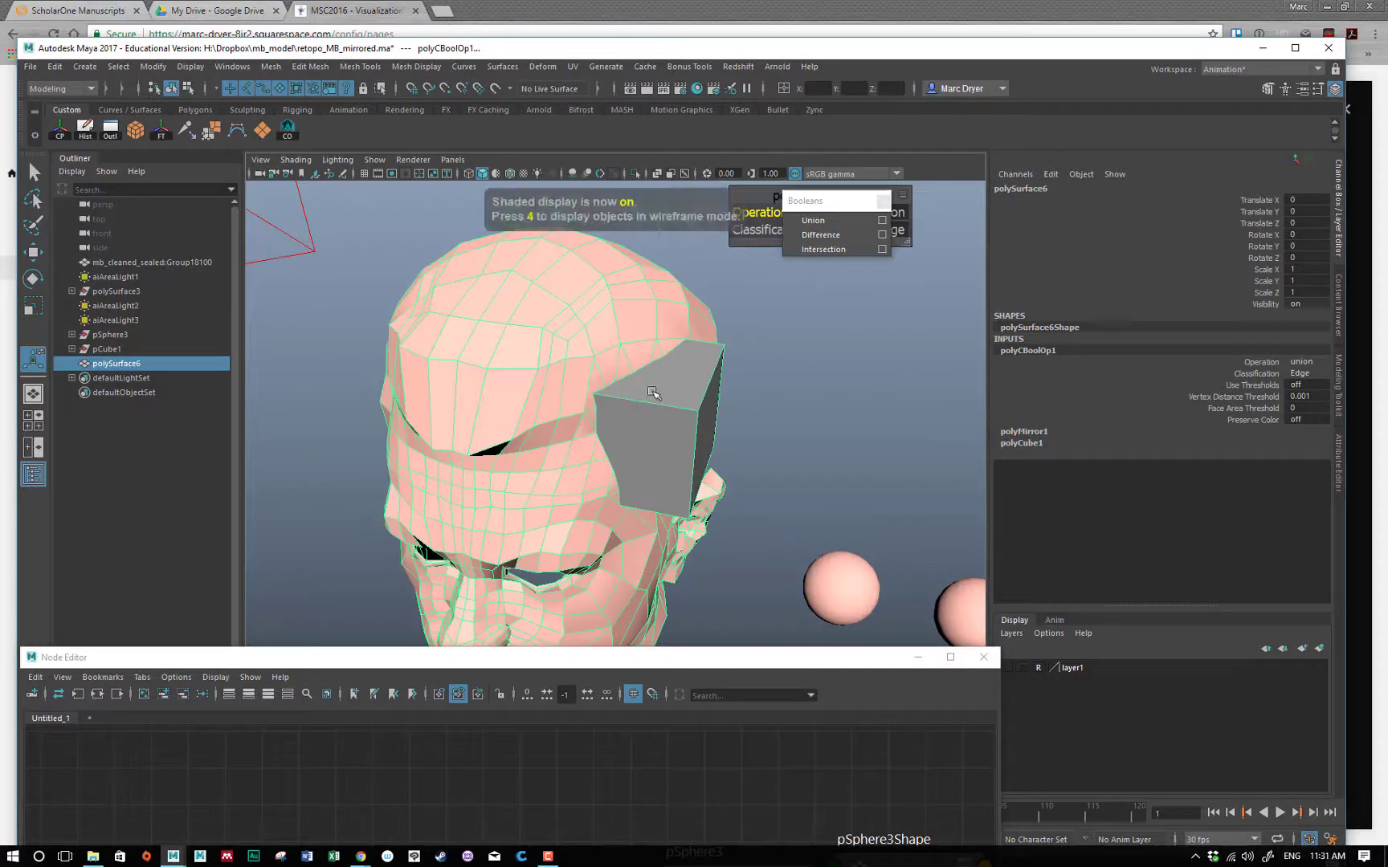
{"action": "key", "text": "ctrl+z"}
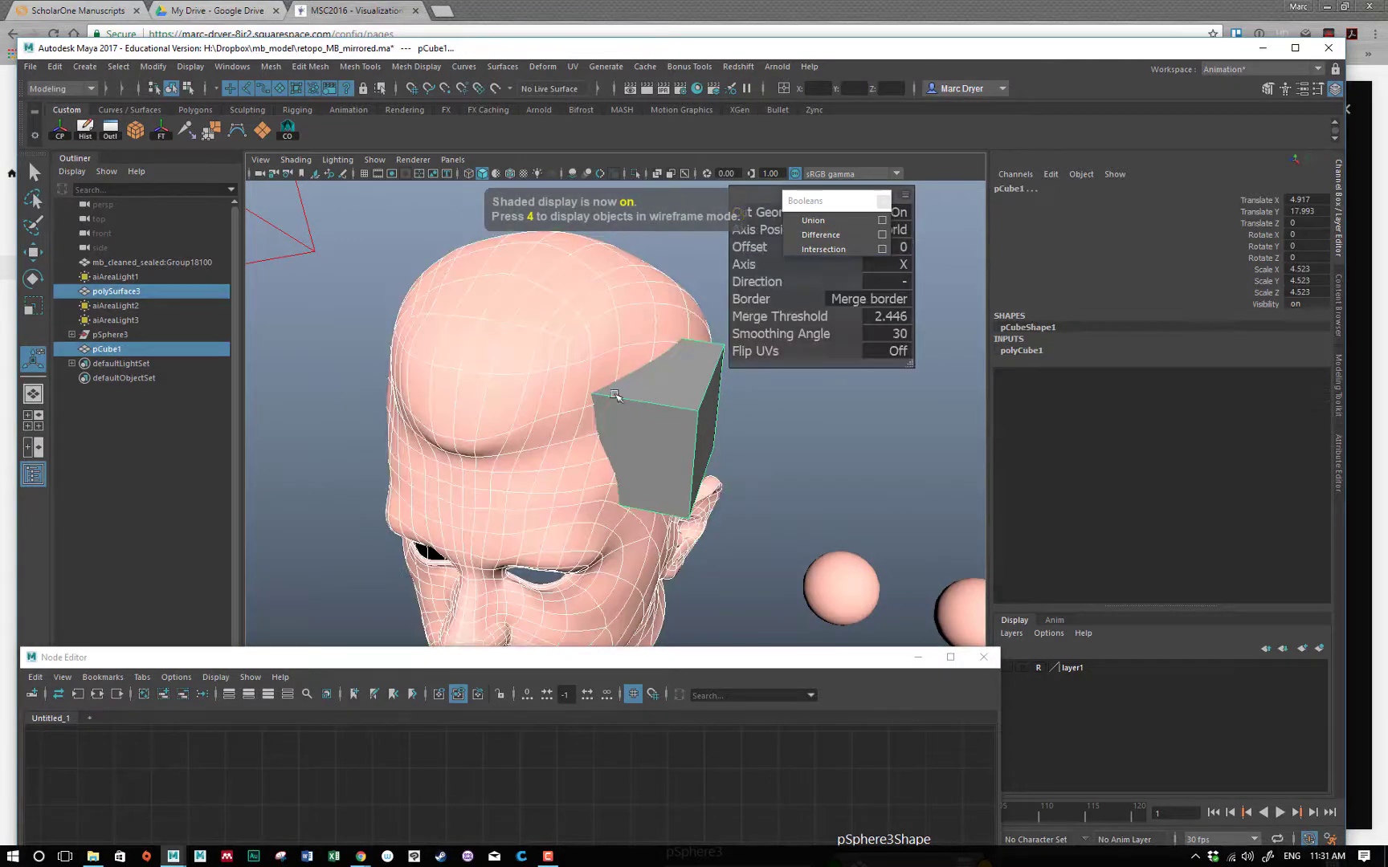
Turn off the head's smooth mesh preview, and select the head first and the cube second
{"action": "left_click", "coordinate": [579, 390]}
{"action": "left_click_drag", "start_coordinate": [570, 397], "coordinate": [678, 397], "text": "alt"}
{"action": "key", "text": "1"}
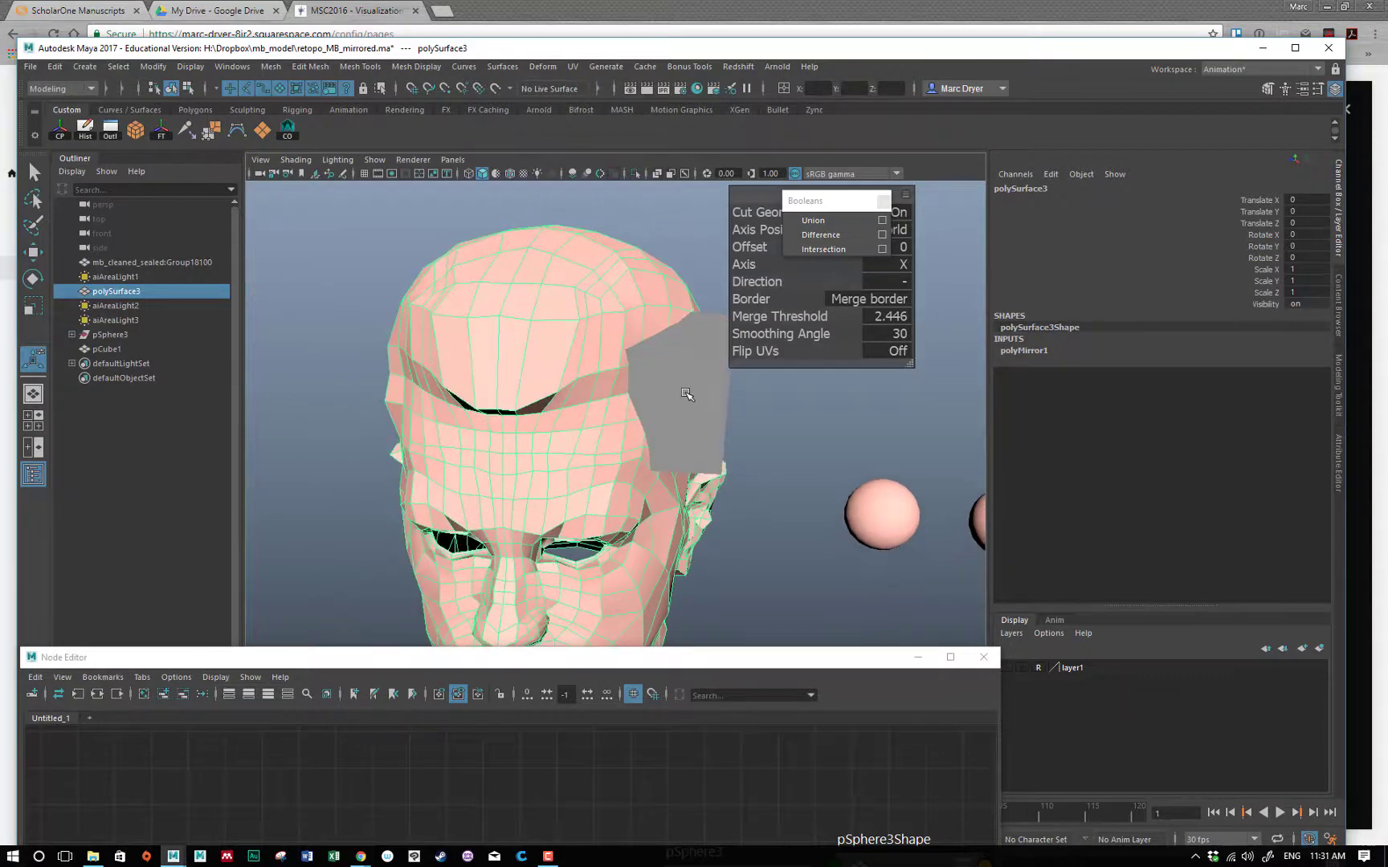
{"action": "left_click", "coordinate": [687, 393], "text": "shift"}
Try a Boolean Difference that subtracts the cube from the head, inspect the cut from several angles, and undo it
{"action": "left_click", "coordinate": [821, 234]}
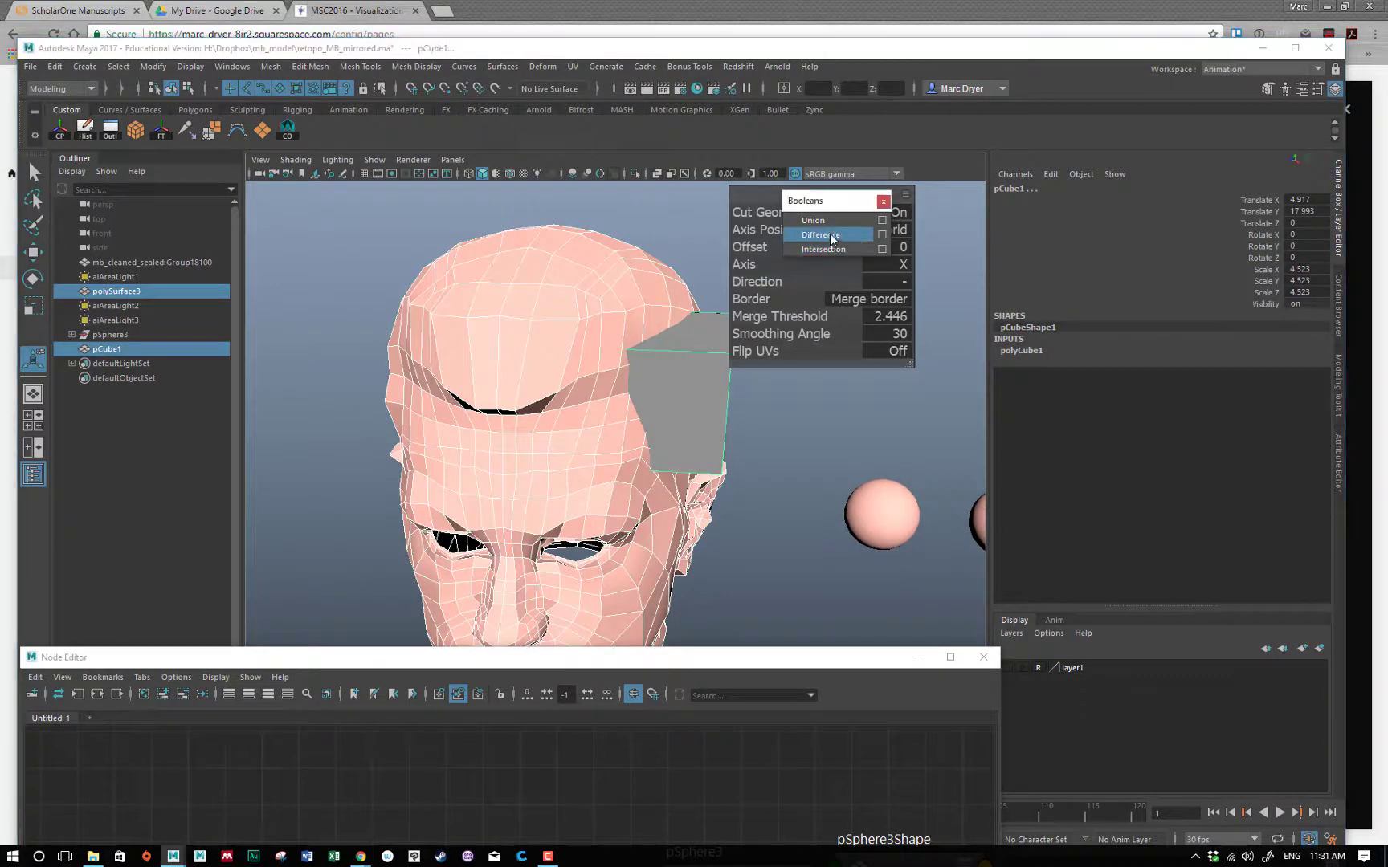
{"action": "left_click_drag", "start_coordinate": [796, 363], "coordinate": [742, 388], "text": "alt"}
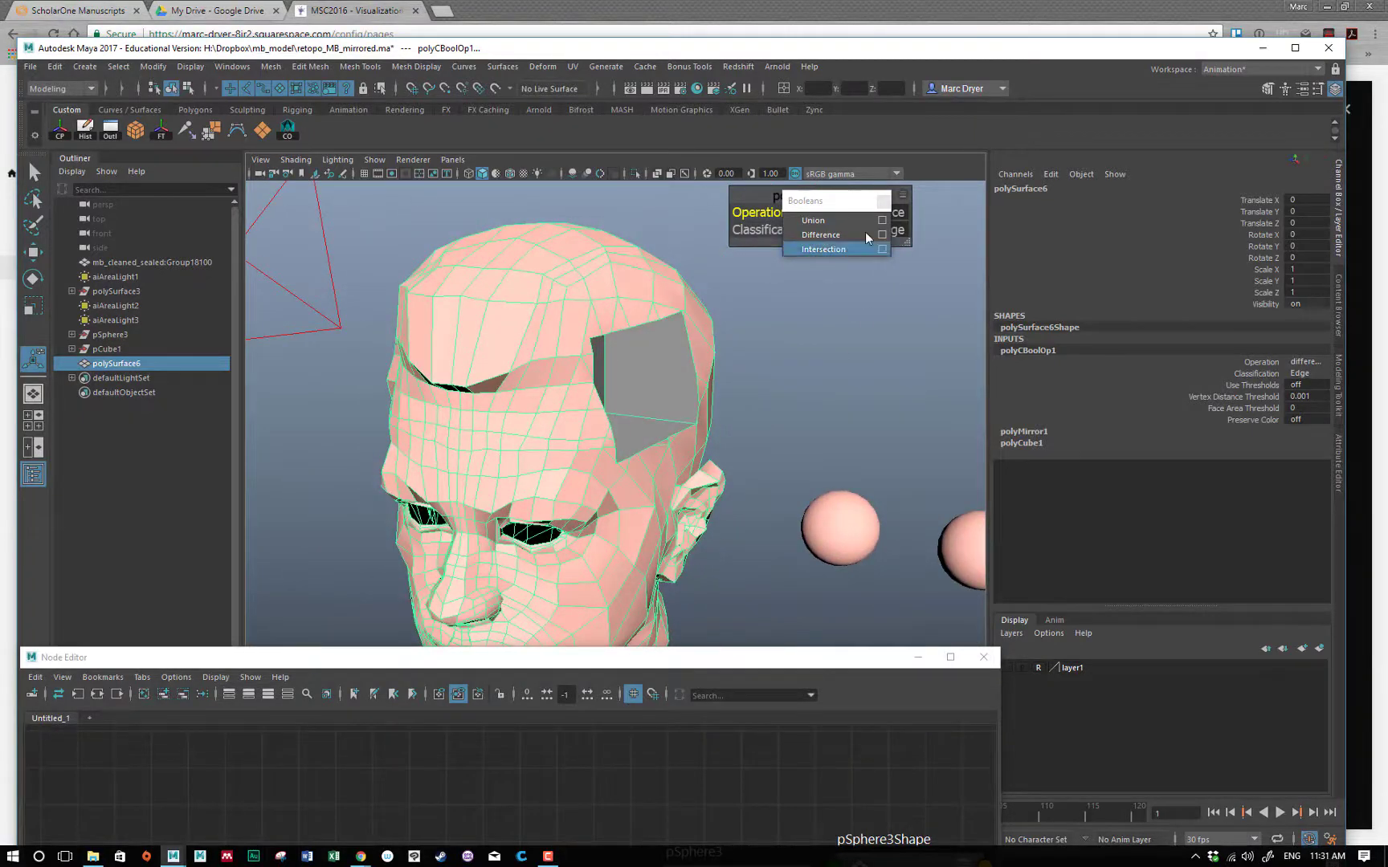
{"action": "left_click_drag", "start_coordinate": [835, 210], "coordinate": [865, 324]}
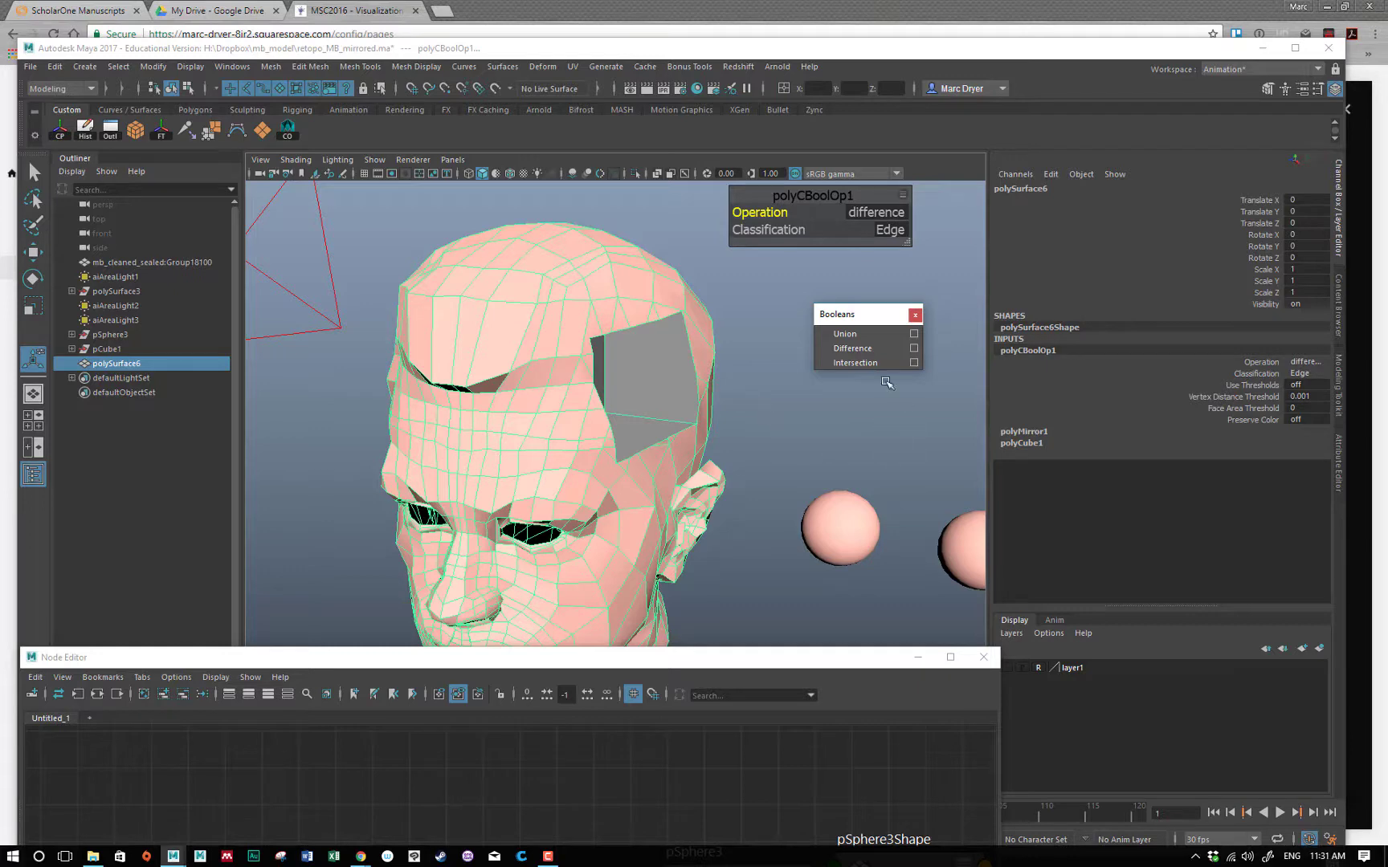
{"action": "left_click_drag", "start_coordinate": [689, 399], "coordinate": [554, 386], "text": "alt"}
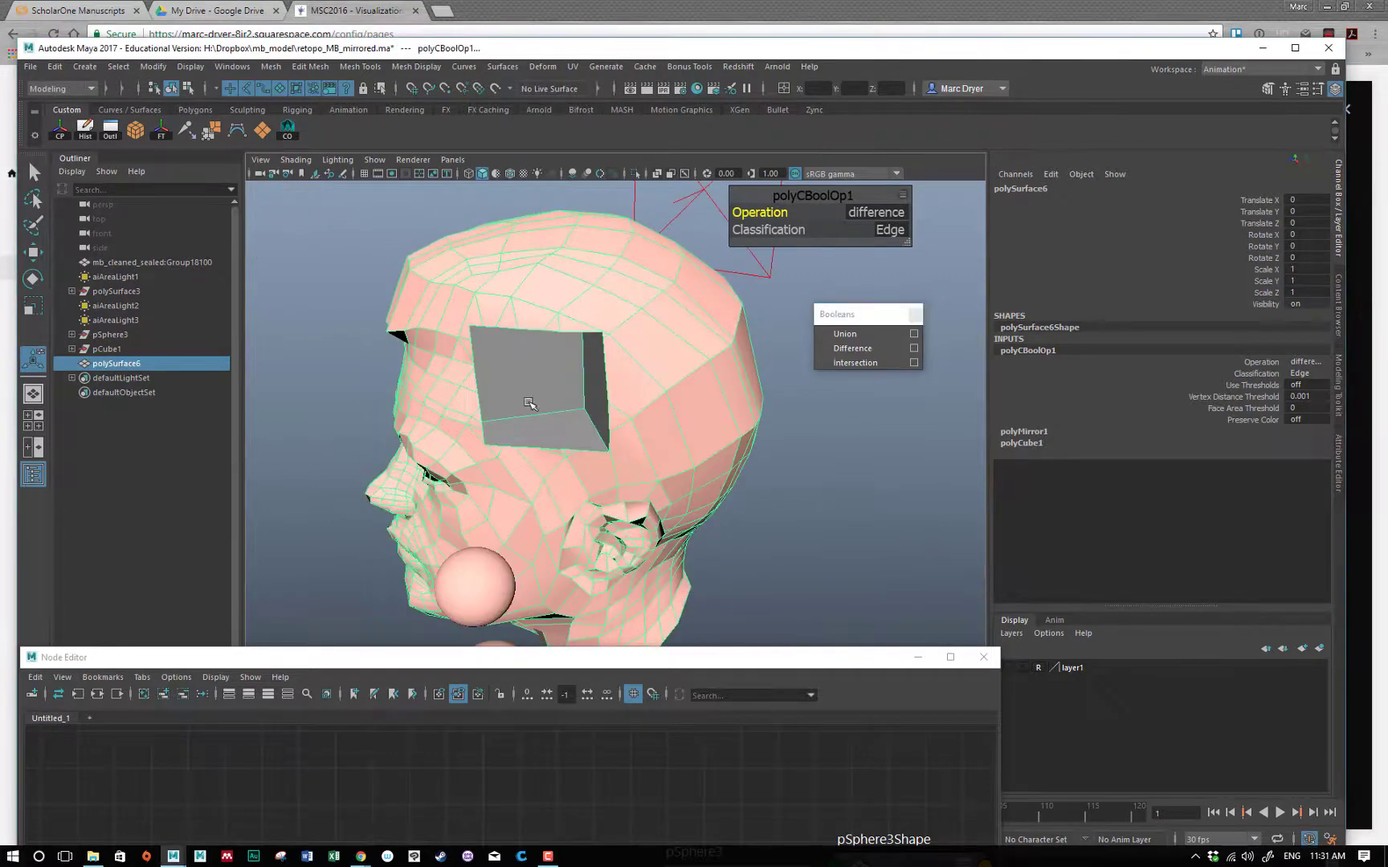
{"action": "left_click_drag", "start_coordinate": [620, 479], "coordinate": [694, 477], "text": "alt"}
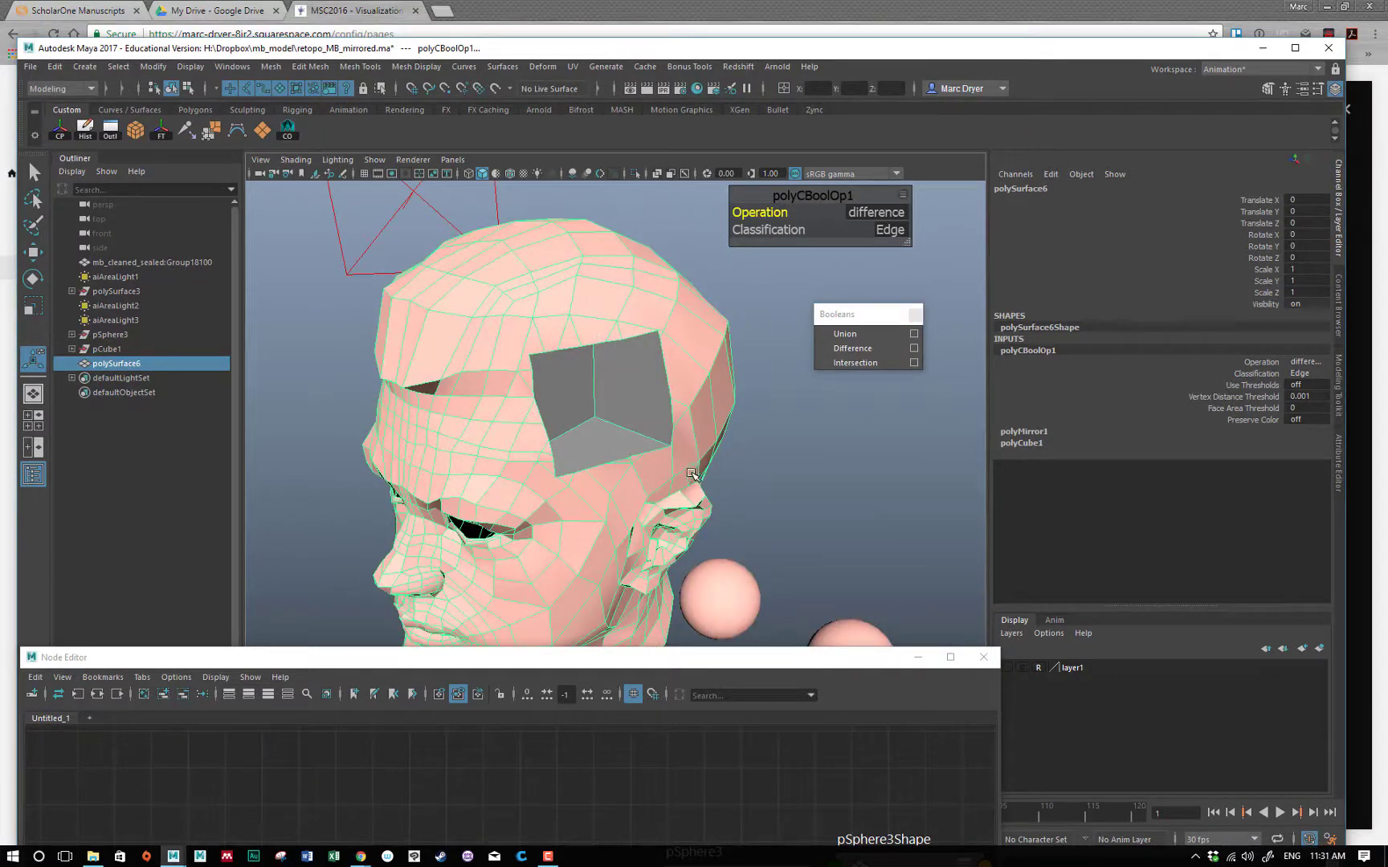
{"action": "key", "text": "ctrl+z"}
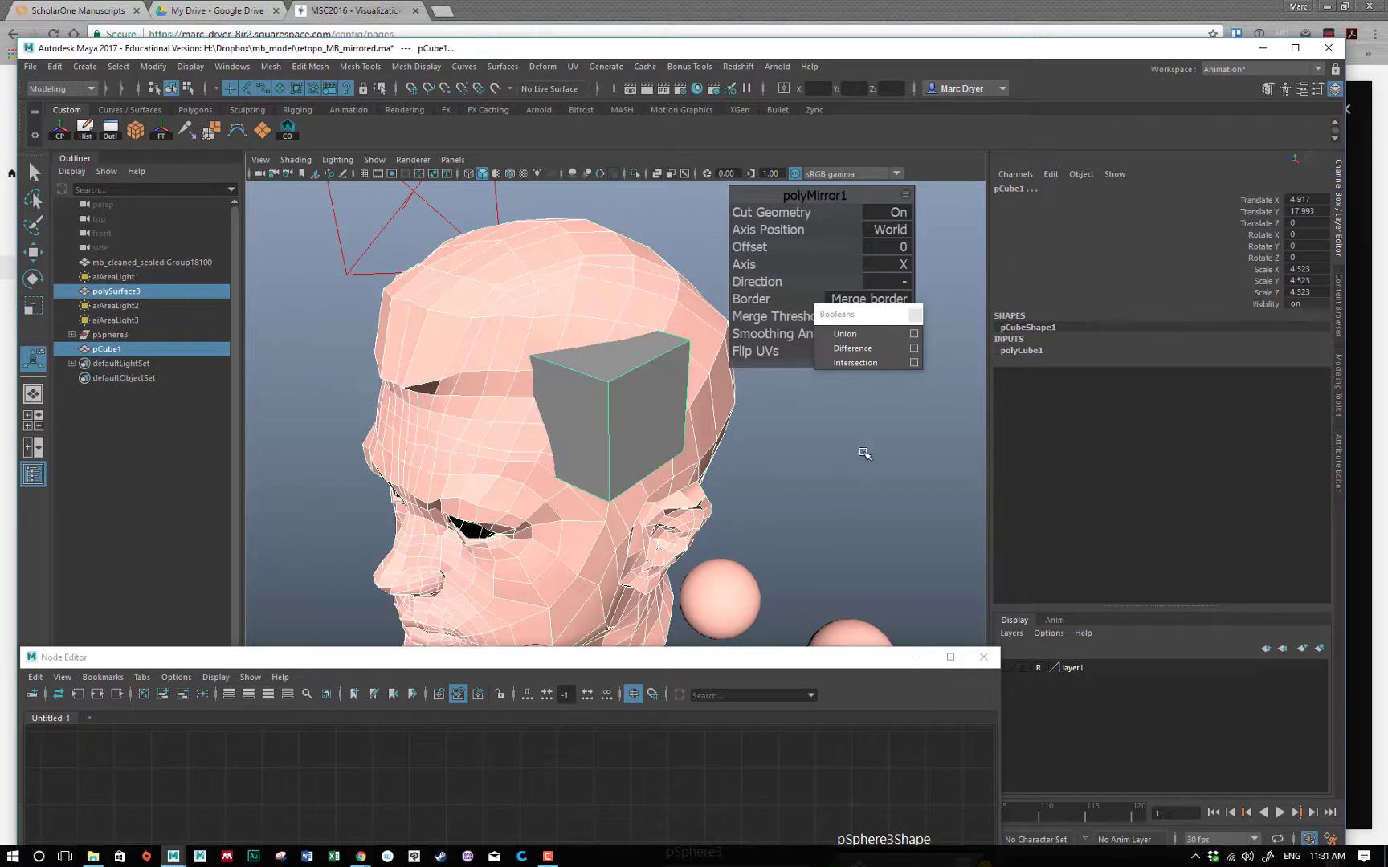
Try a Boolean Intersection of the head and the cube, inspect the shared volume, and undo it
{"action": "left_click", "coordinate": [859, 363]}
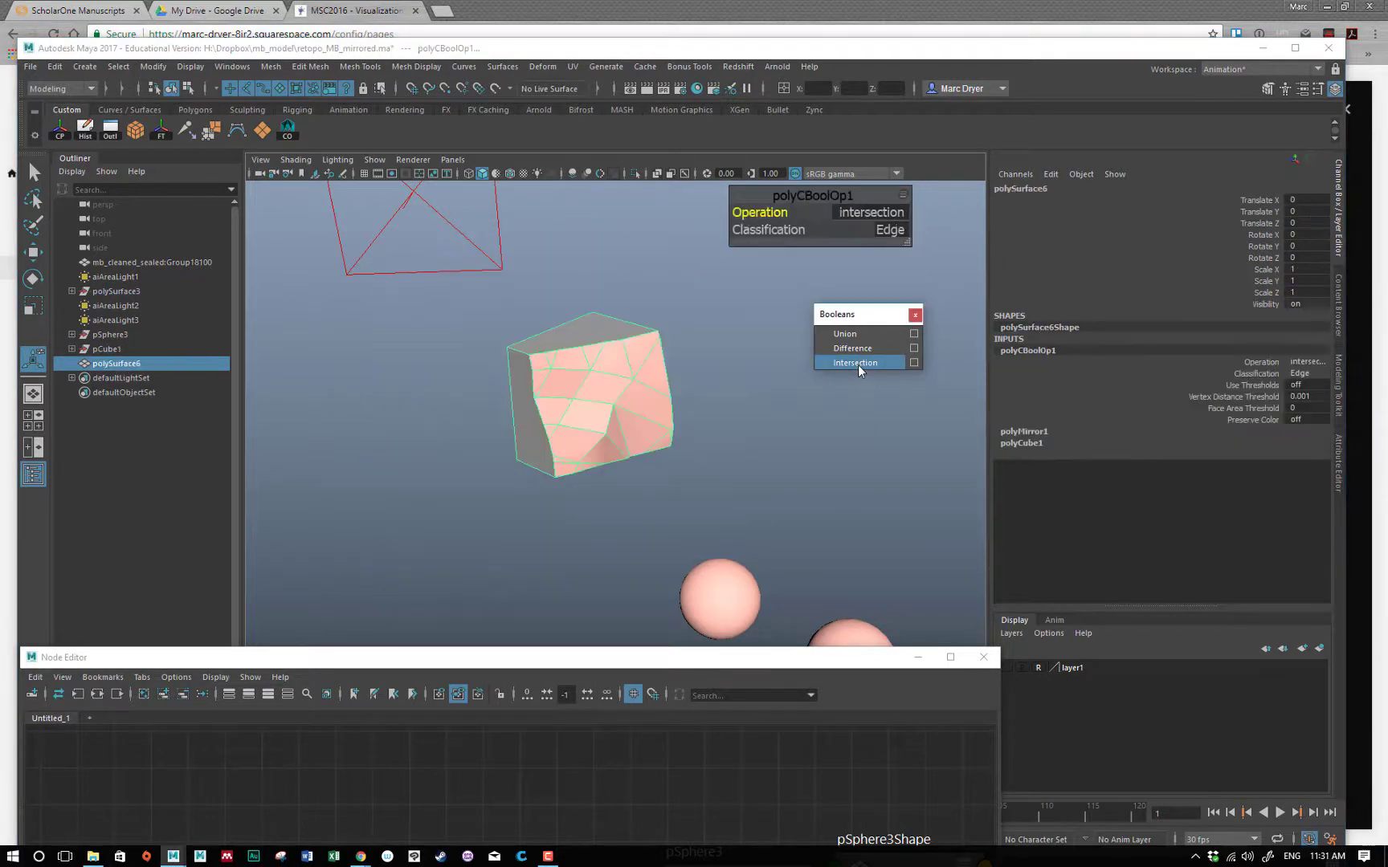
{"action": "left_click_drag", "start_coordinate": [858, 364], "coordinate": [709, 441], "text": "alt"}
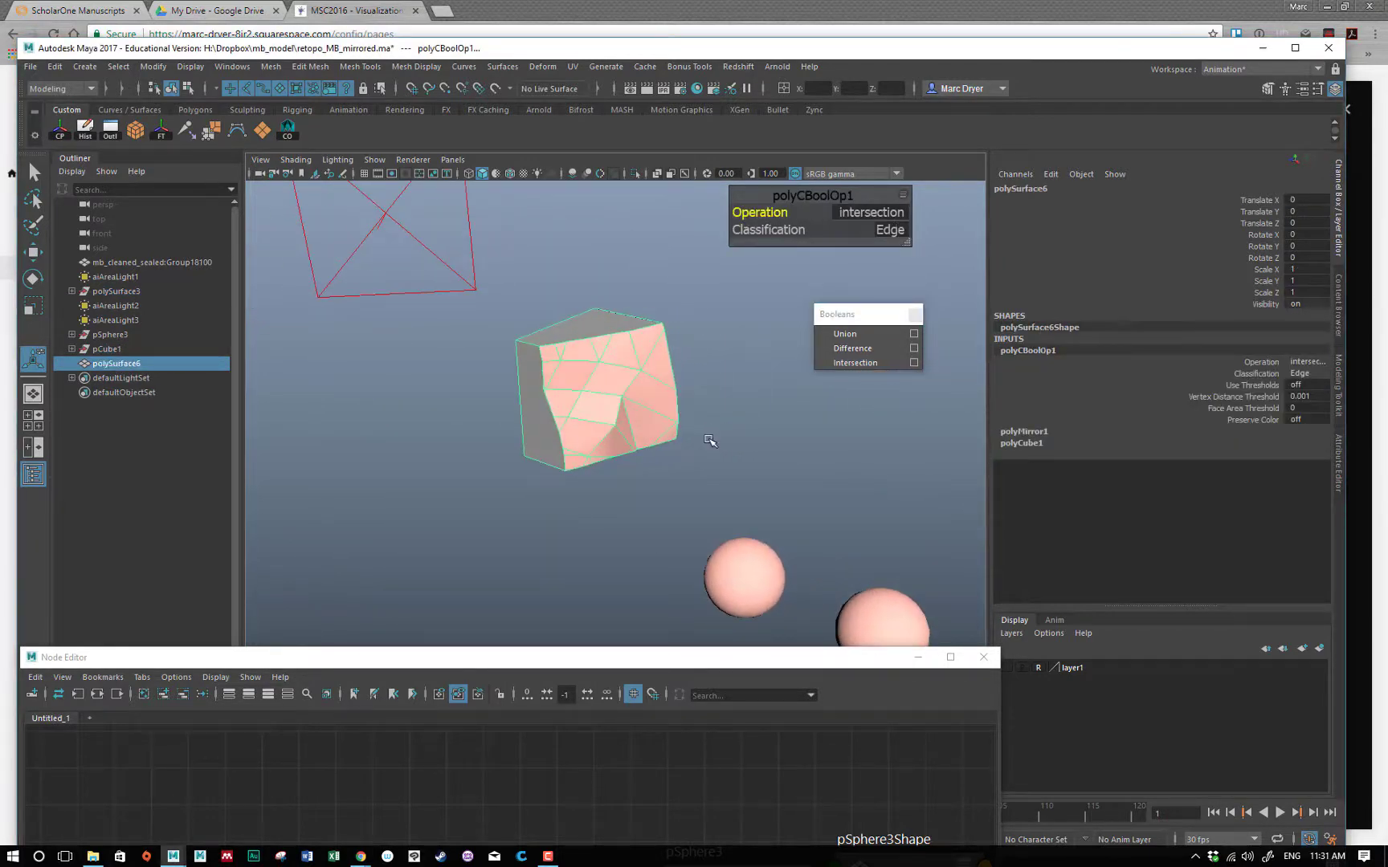
{"action": "key", "text": "ctrl+z"}
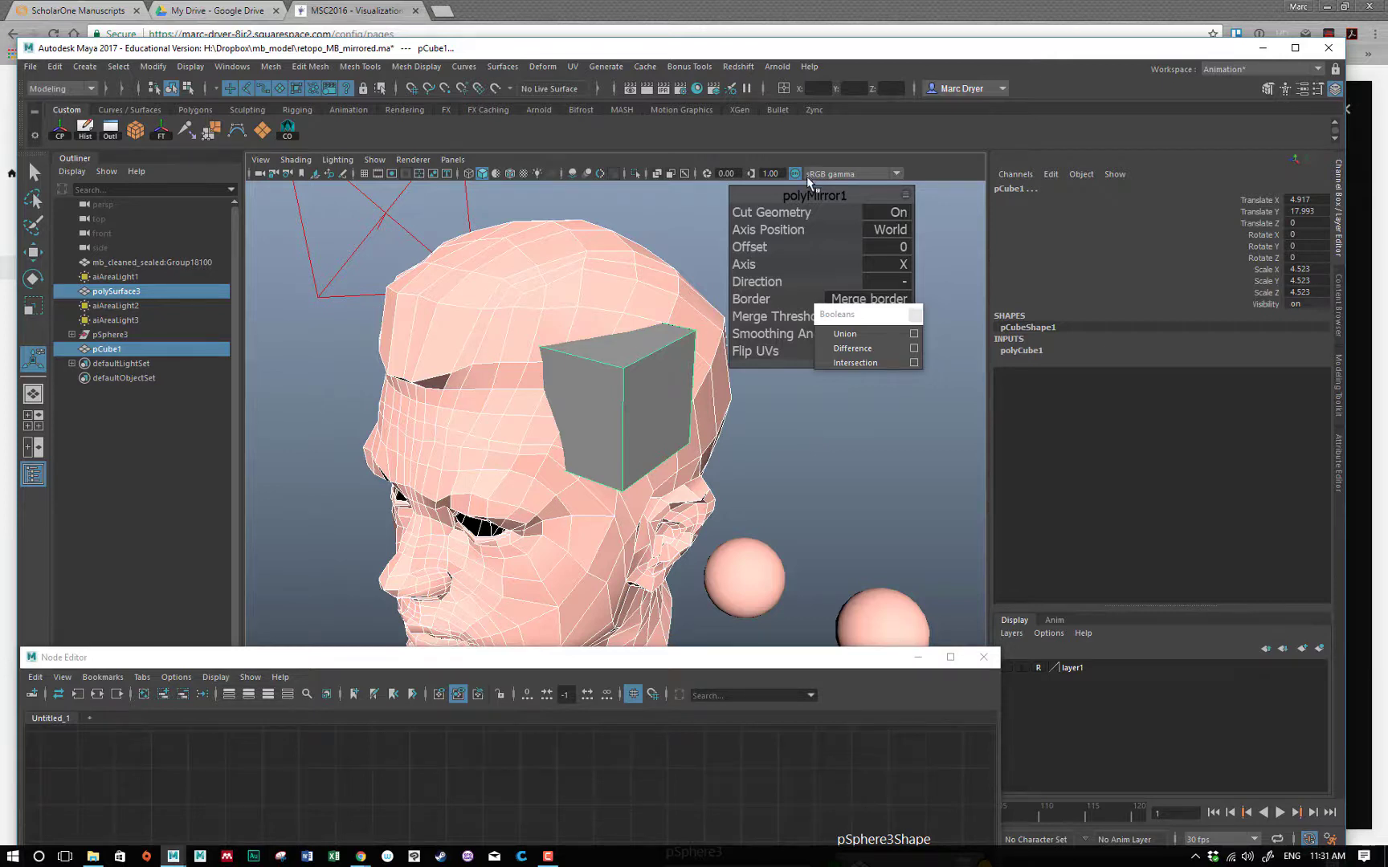
Separate the polyMirror1 settings overlay from the floating Booleans window, and reselect the two meshes with the cube first and the head last
{"action": "left_click_drag", "start_coordinate": [803, 197], "coordinate": [903, 176]}
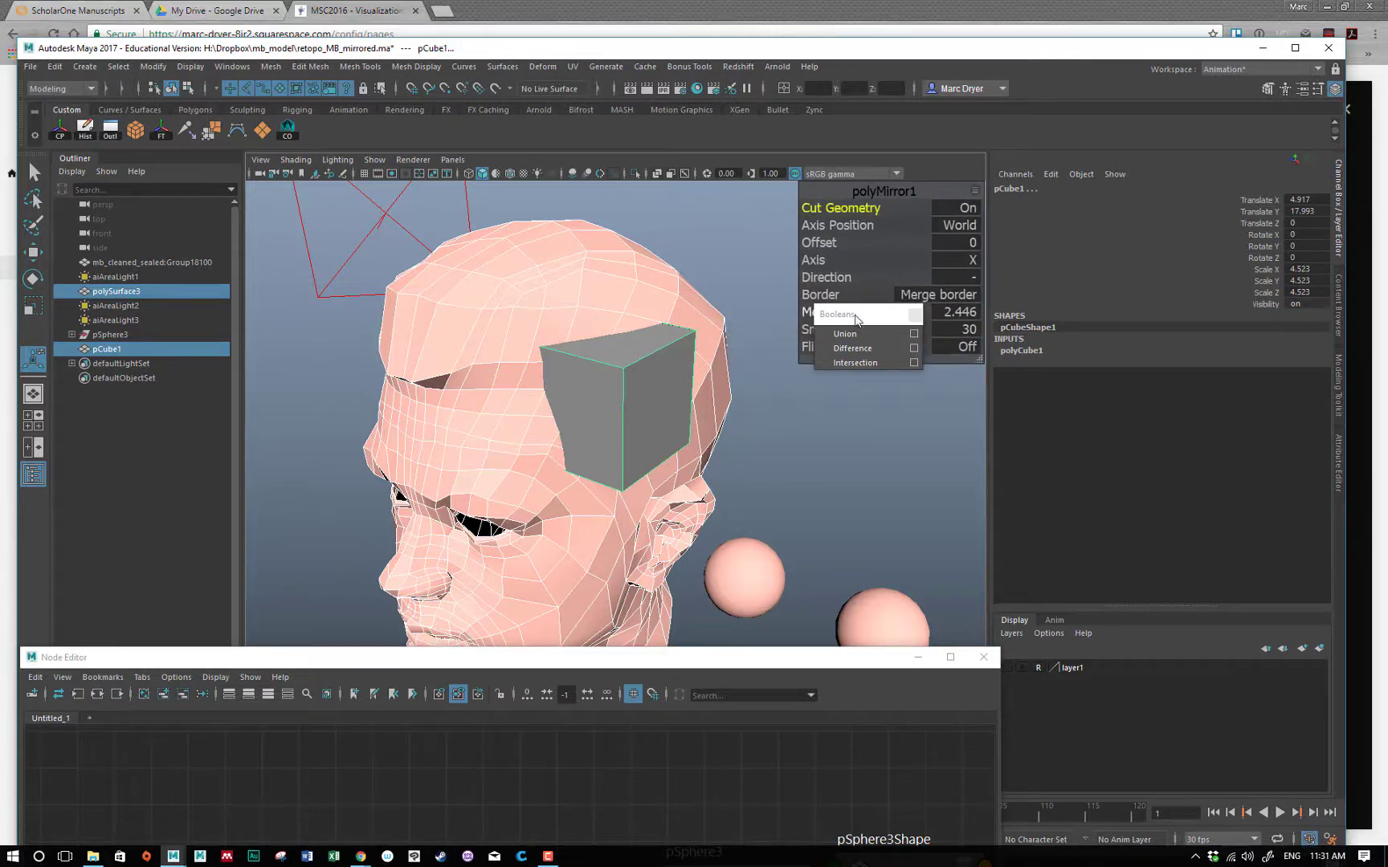
{"action": "left_click_drag", "start_coordinate": [863, 315], "coordinate": [843, 413]}
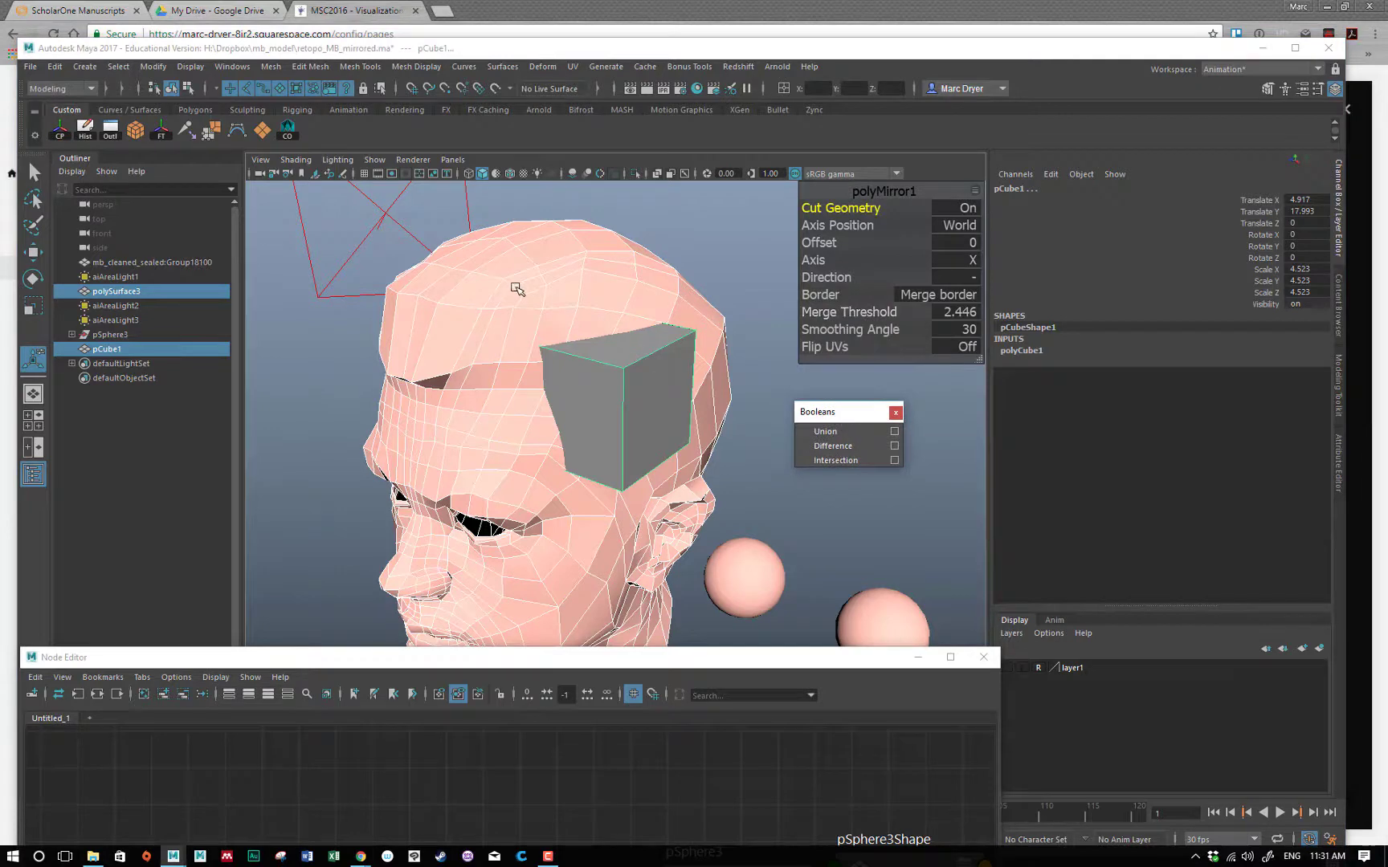
{"action": "left_click_drag", "start_coordinate": [515, 289], "coordinate": [622, 375]}
{"action": "left_click", "coordinate": [50, 68]}
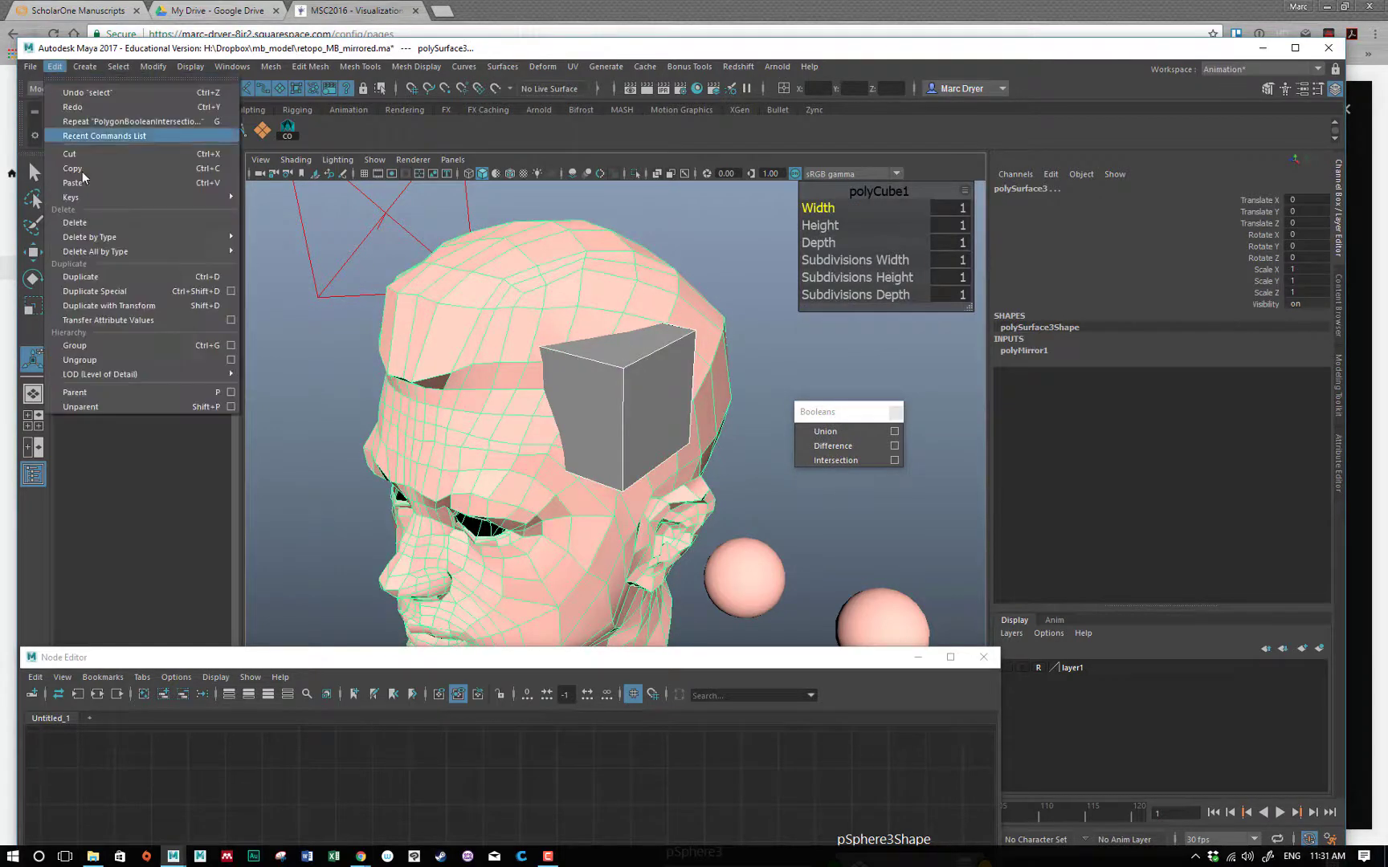
{"action": "mouse_move", "coordinate": [109, 237]}
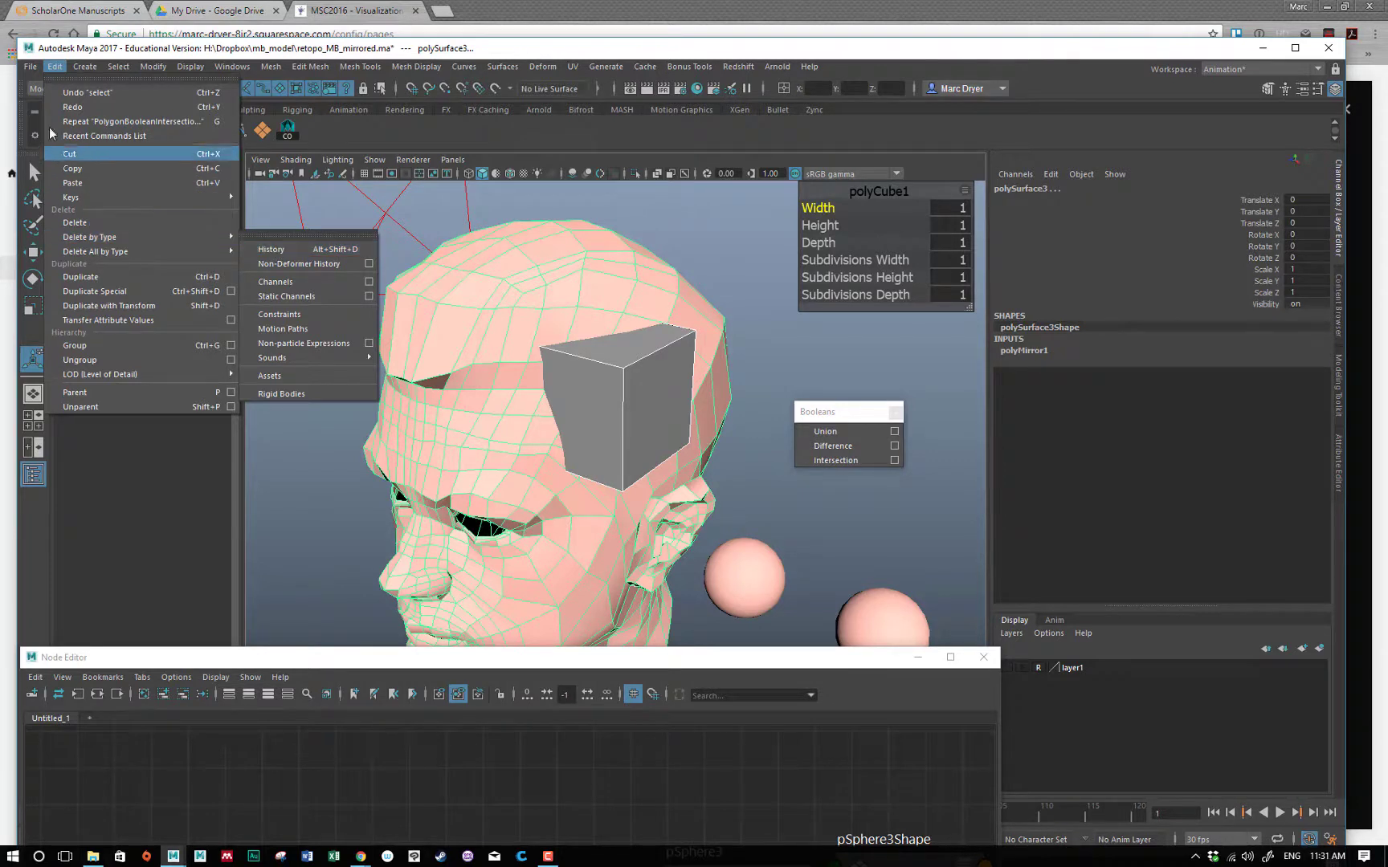
{"action": "left_click", "coordinate": [53, 69]}
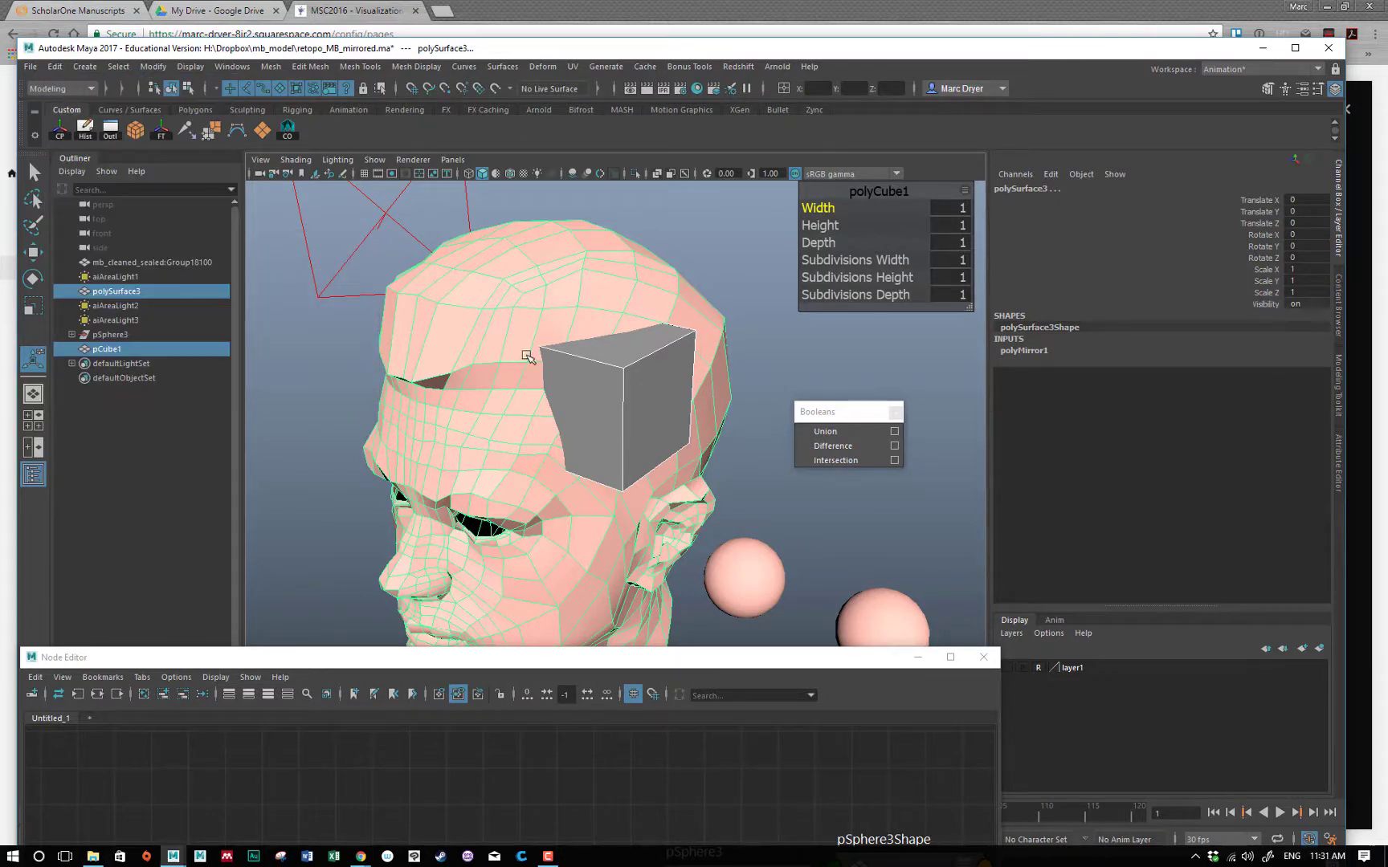
Subtract the head from the cube with a Boolean Difference and inspect the carved cube from several angles
{"action": "left_click", "coordinate": [835, 447]}
{"action": "left_click_drag", "start_coordinate": [691, 438], "coordinate": [566, 419], "text": "alt"}
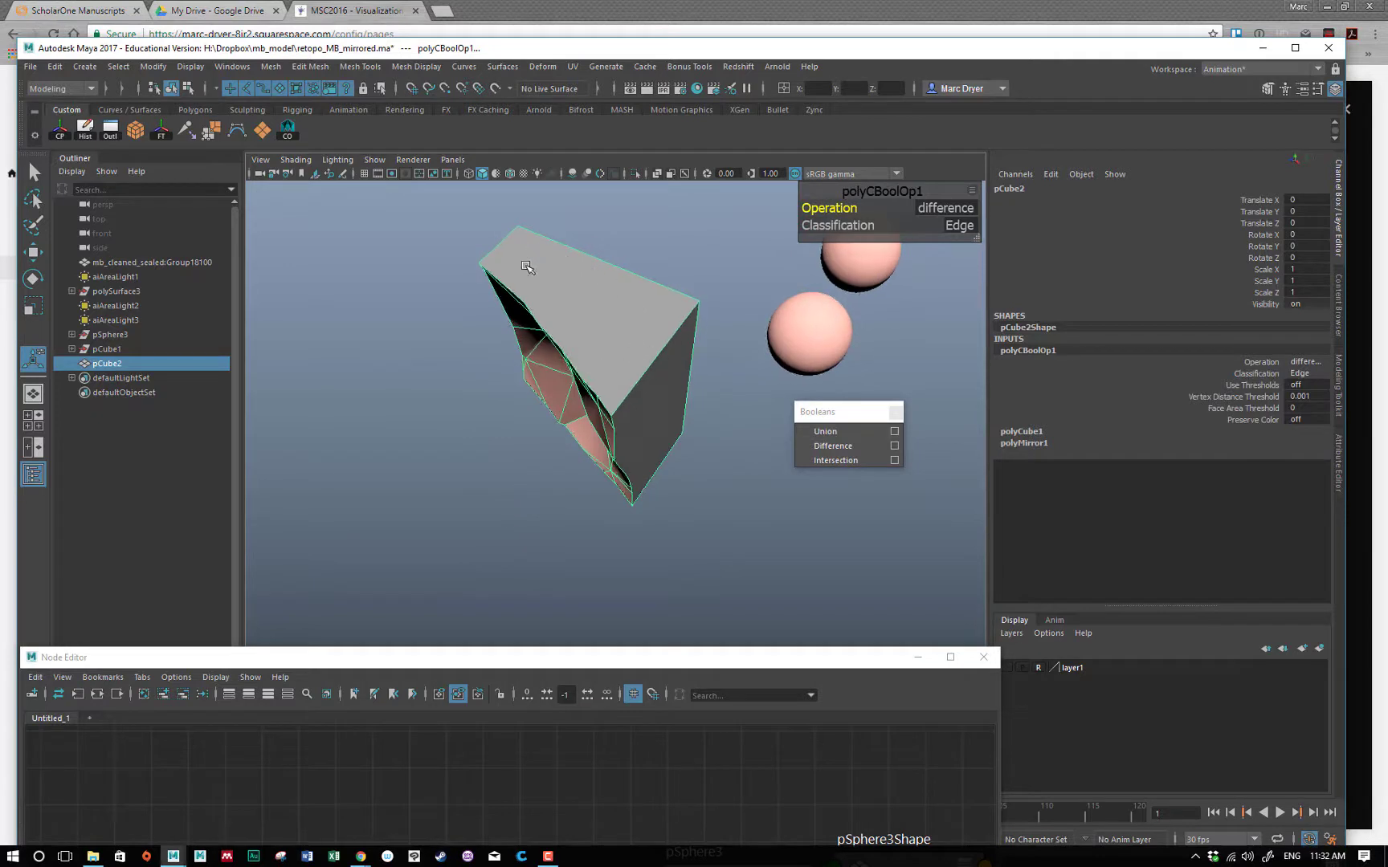
{"action": "left_click_drag", "start_coordinate": [618, 338], "coordinate": [674, 290], "text": "alt"}
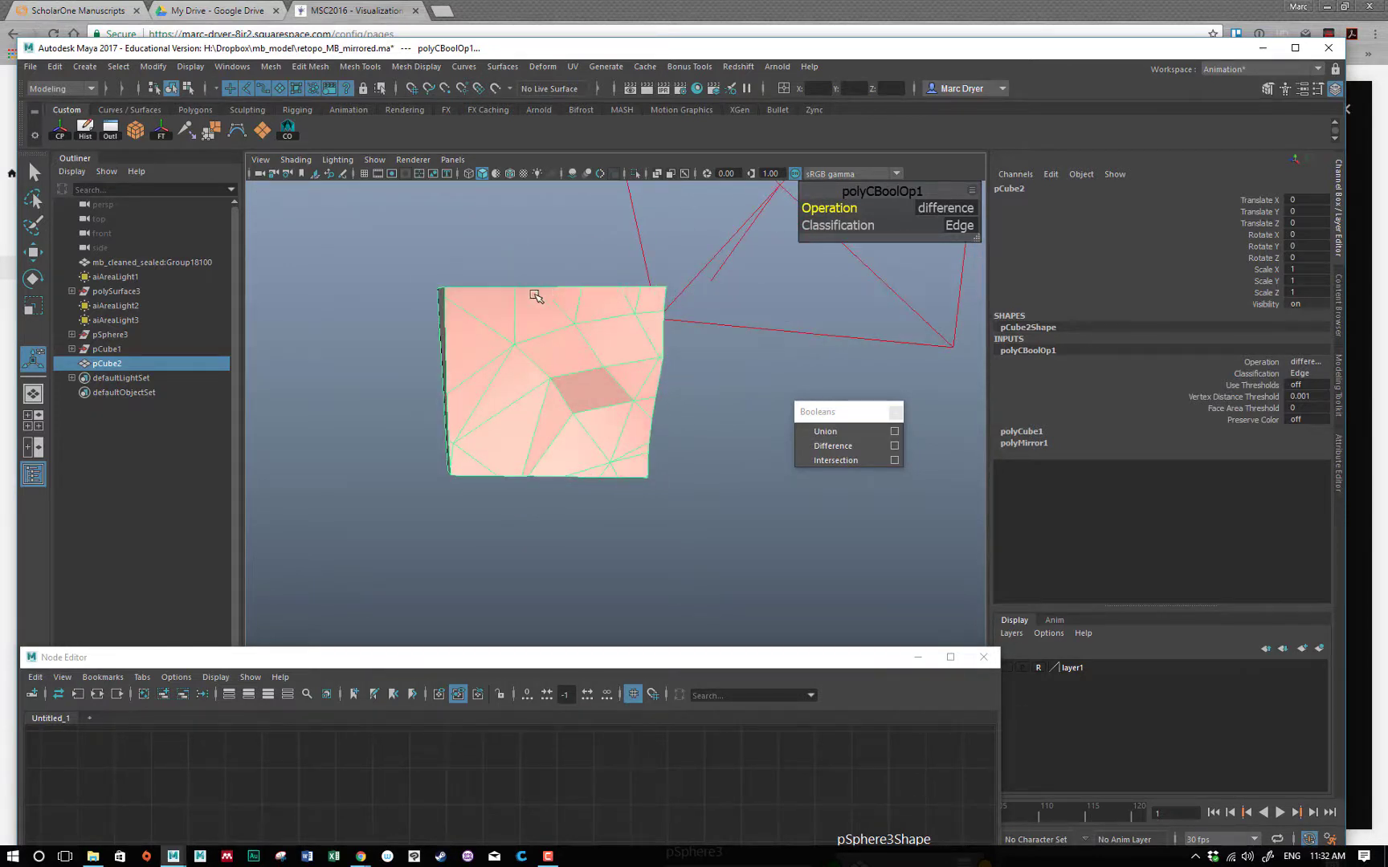
{"action": "left_click_drag", "start_coordinate": [514, 292], "coordinate": [374, 345], "text": "alt"}
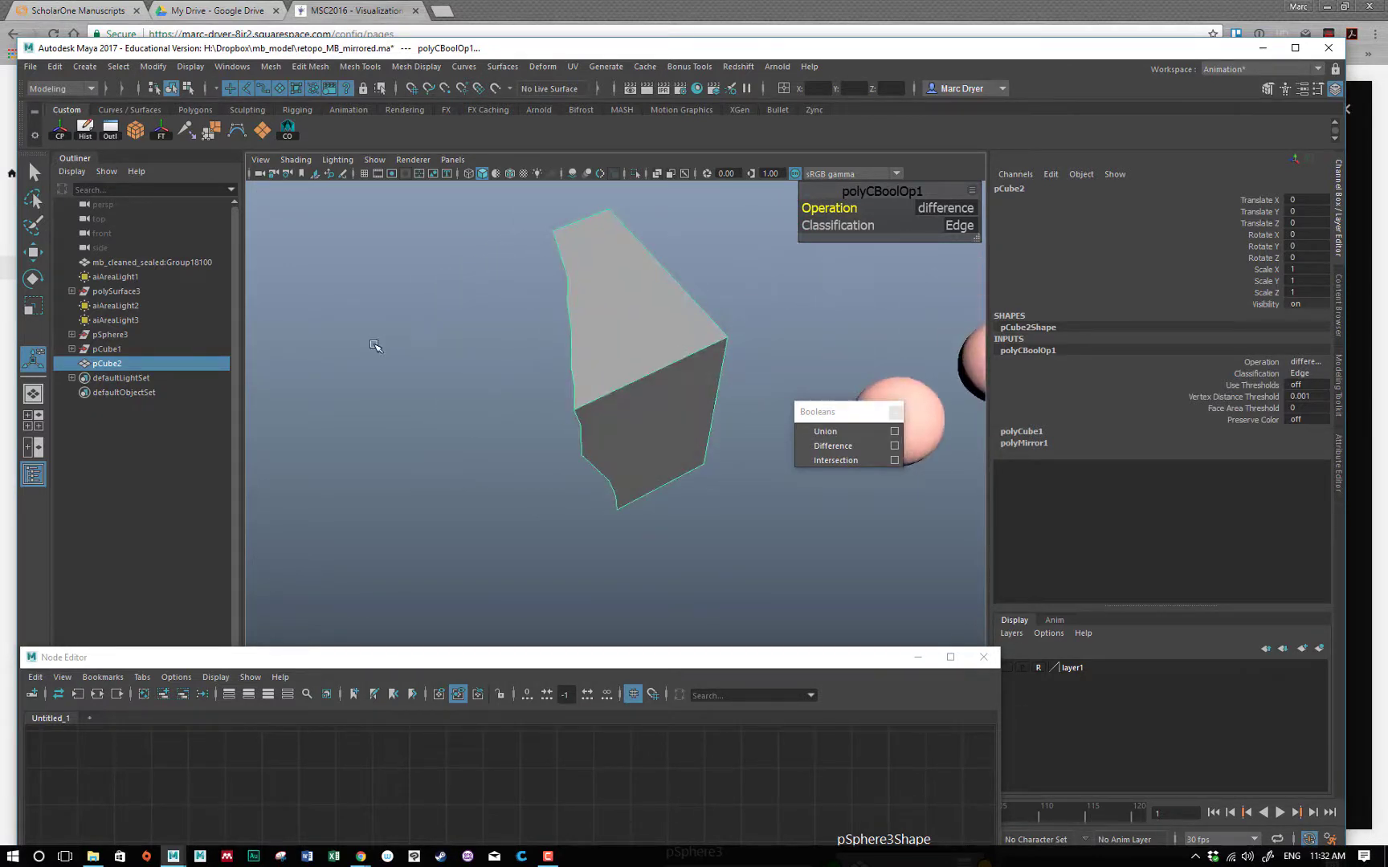